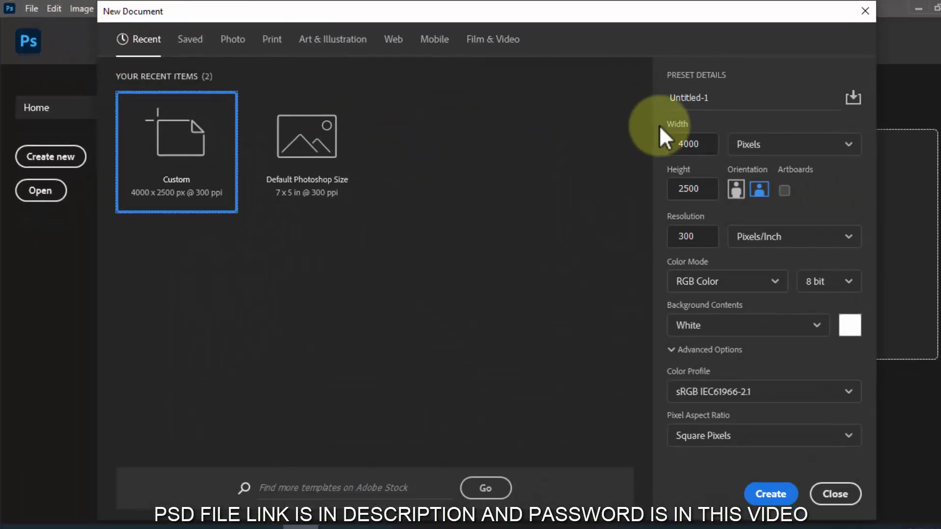
Step: Create a 4000 × 2500 pixel RGB document at 300 pixels/inch with white background contents, and unlock its background layer
left_click(678, 140)
left_click(689, 188)
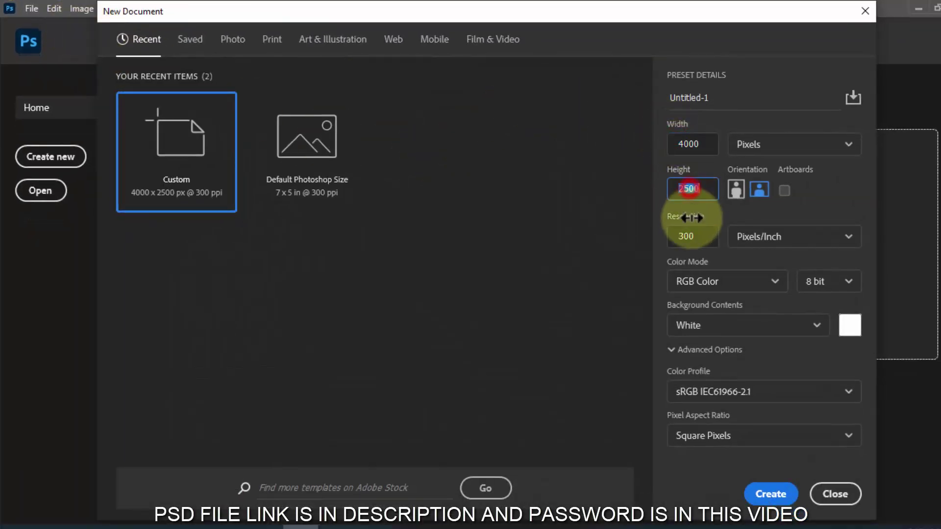
left_click(767, 493)
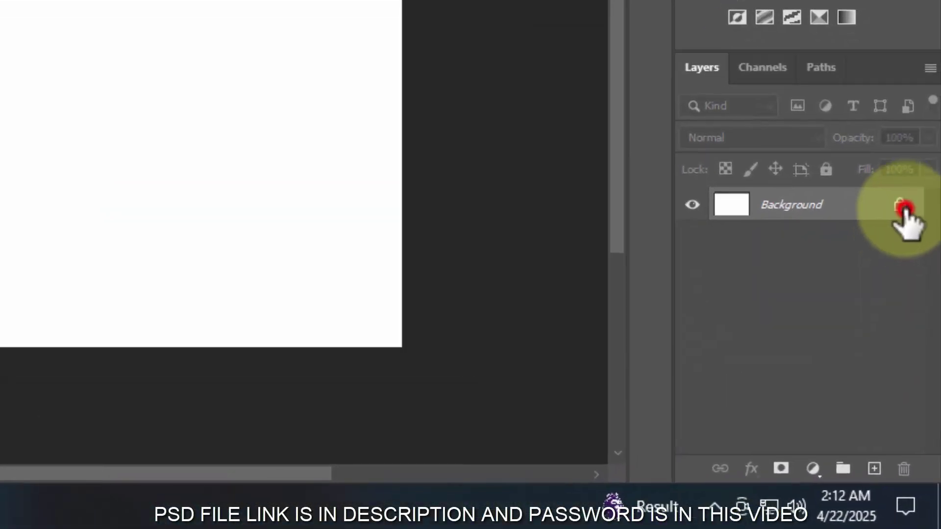
left_click(901, 207)
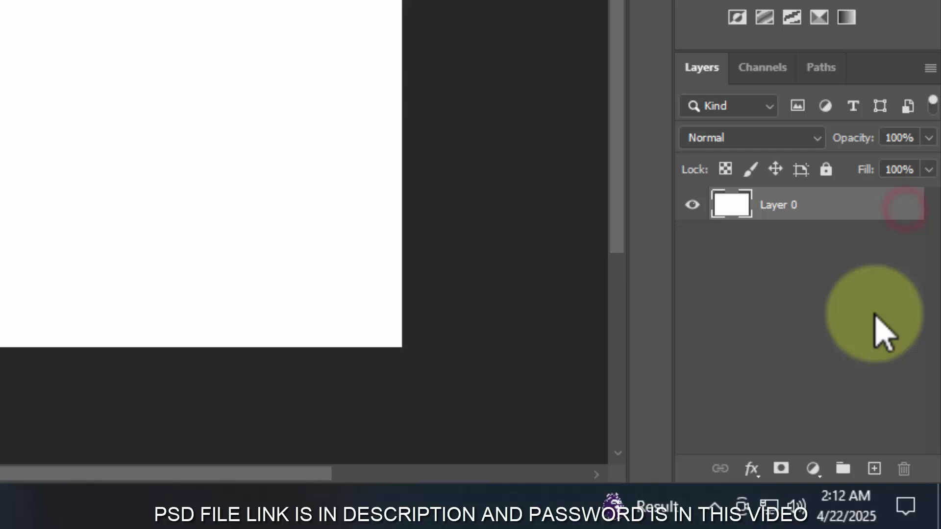
Step: Add a Gradient fill layer above the white layer and apply the black-to-white preset from the Basics group
left_click(813, 469)
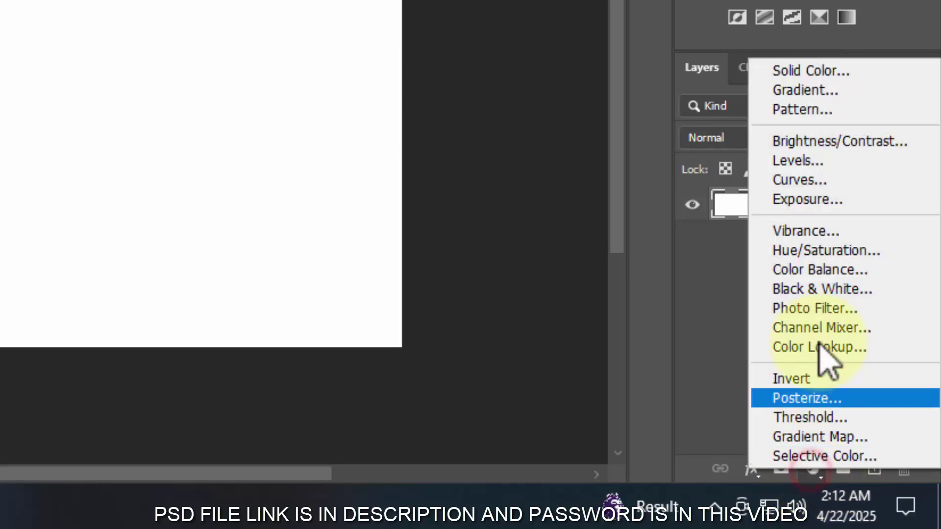
left_click(806, 90)
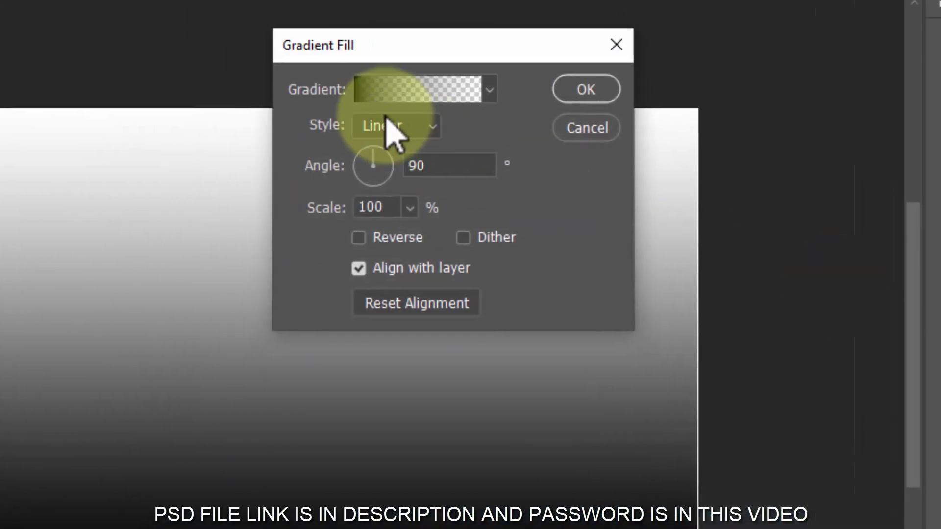
left_click(373, 76)
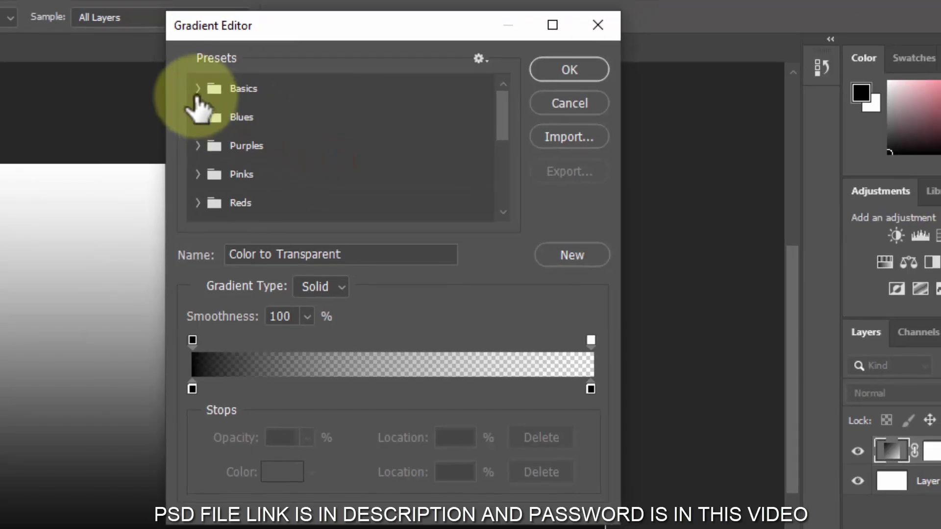
left_click(198, 89)
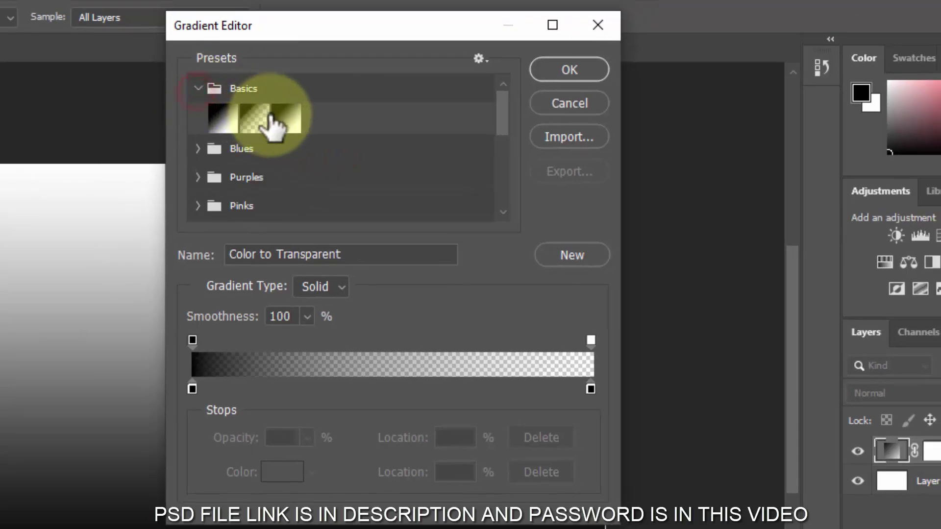
left_click(277, 124)
Step: Set the gradient's black color stop at location 0% to #f1f1f1
left_click(192, 388)
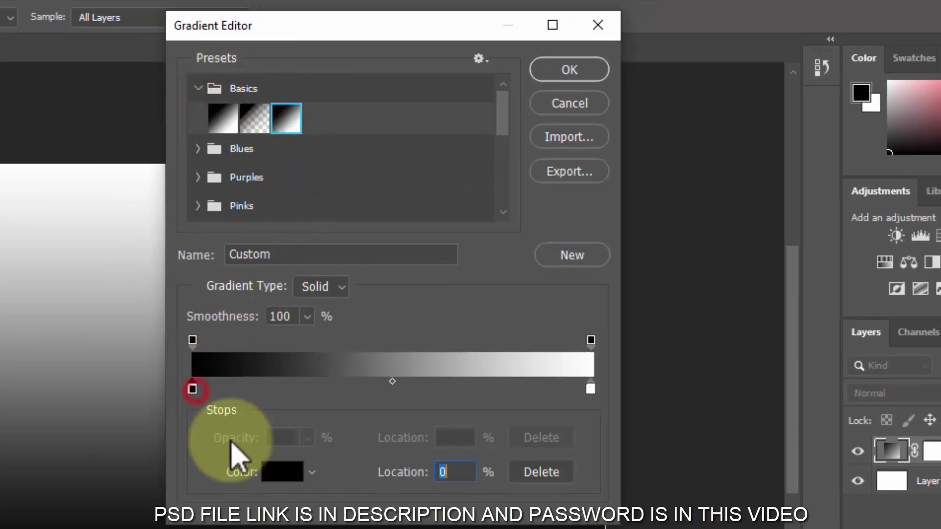
left_click(290, 474)
type("f1")
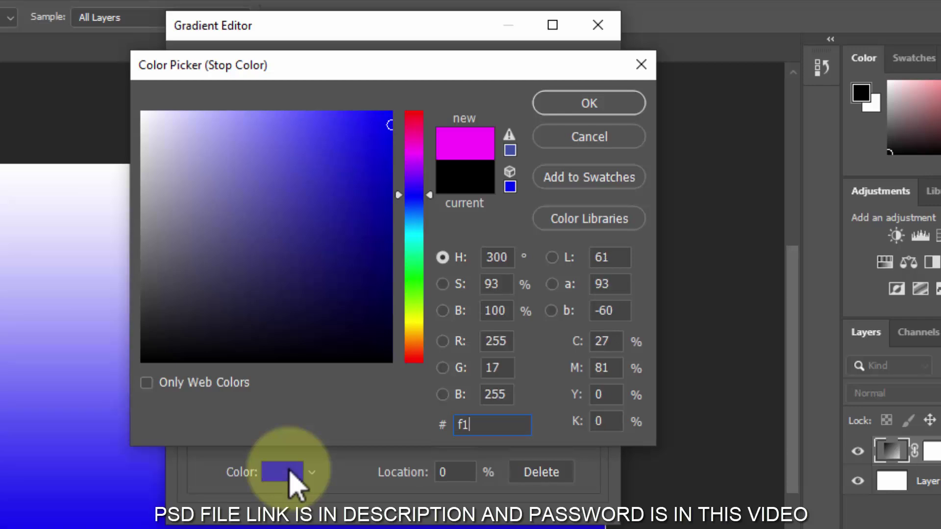
type("f1f1")
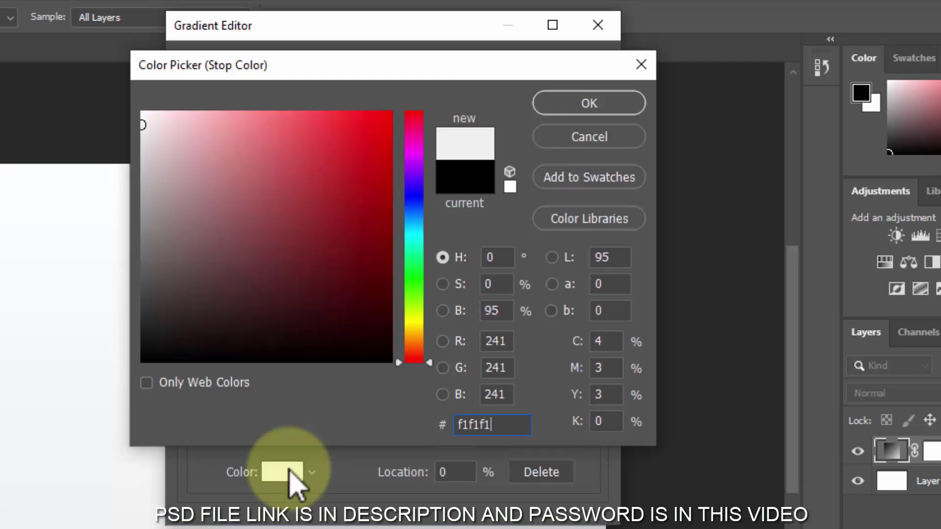
double_click(504, 424)
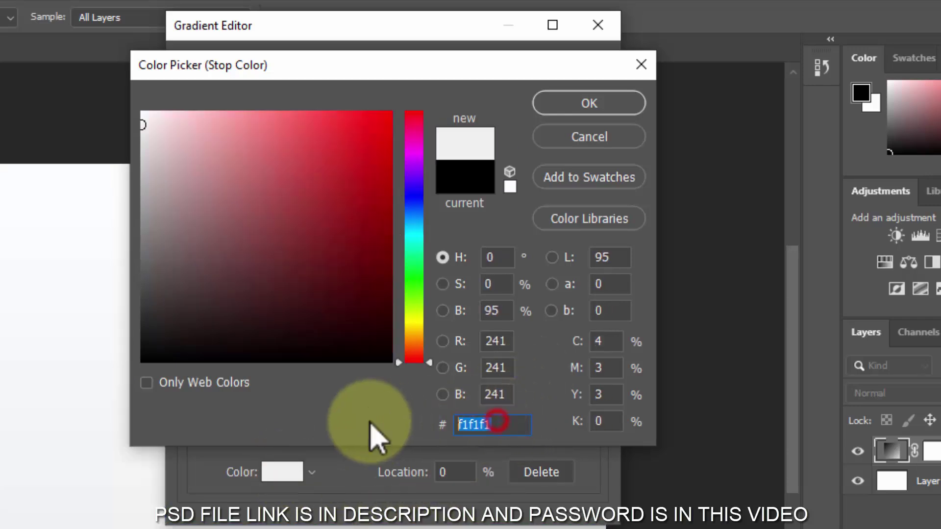
left_click(575, 102)
Step: Set the gradient's color stop at location 100% to #bab9b9 and accept the edited gradient
left_click(589, 390)
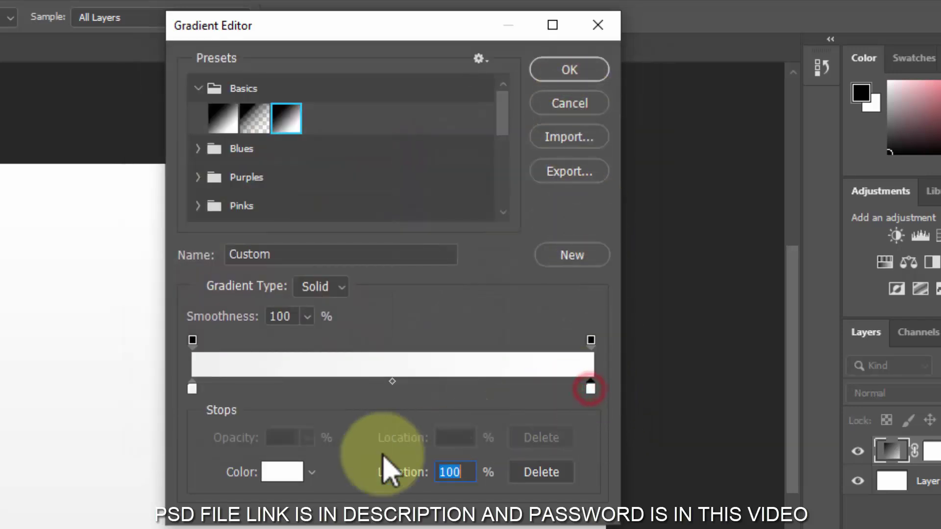
left_click(275, 472)
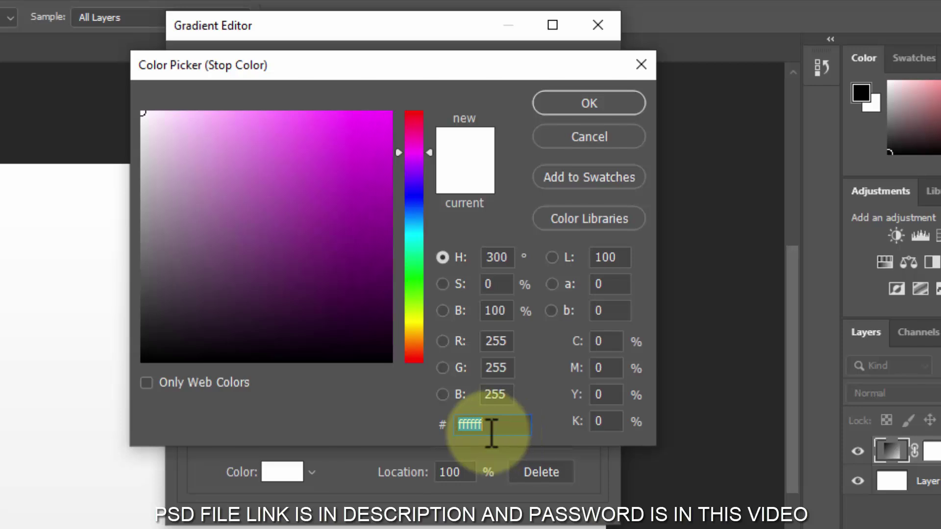
type("bab9b9")
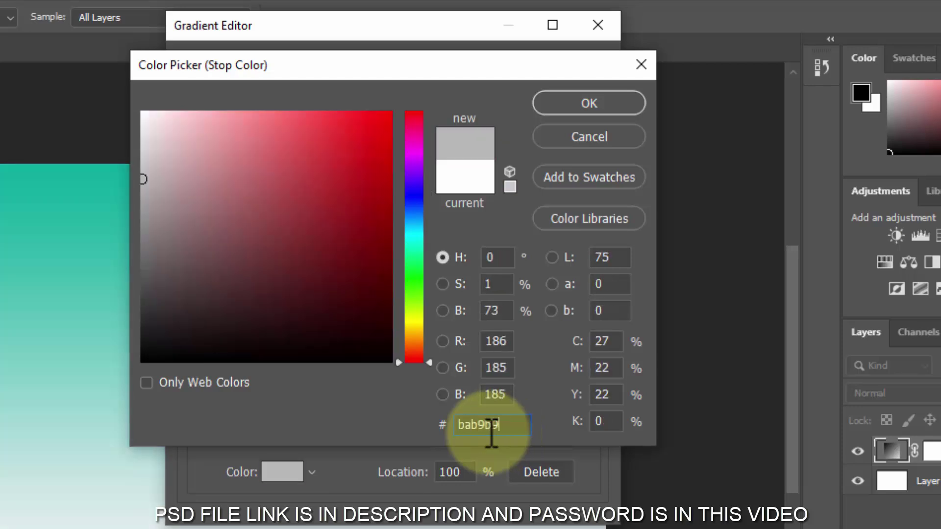
left_click(607, 104)
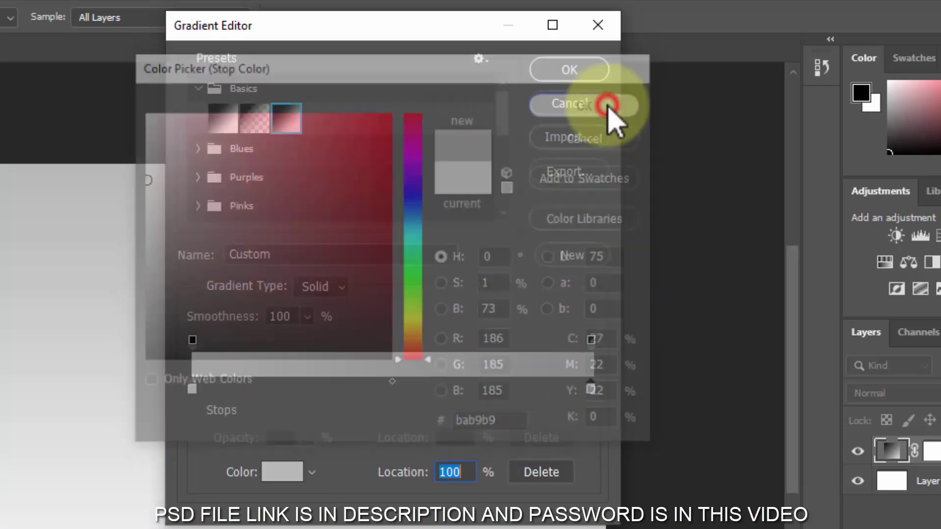
left_click(570, 69)
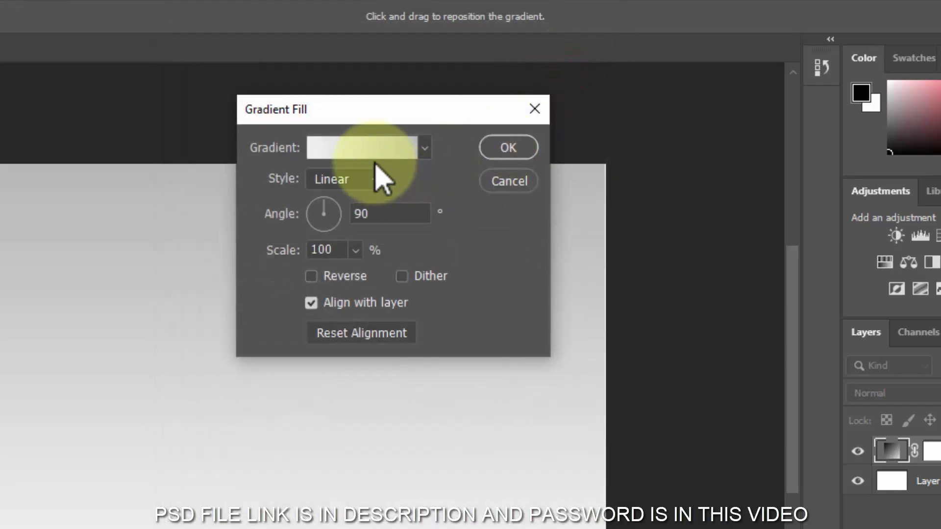
Step: Set the gradient fill's style to Radial and scale to 300%, enable Dither, and apply the fill
left_click(372, 179)
left_click(351, 214)
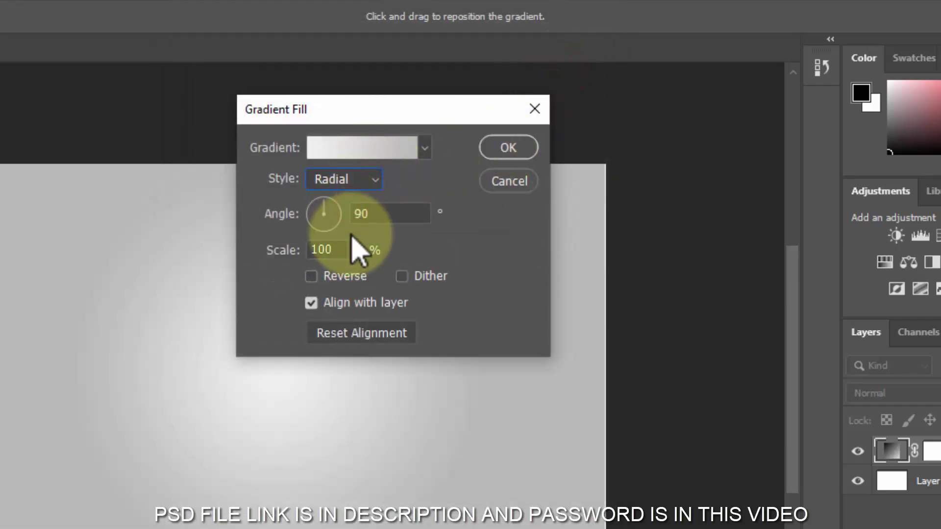
double_click(343, 246)
type("300")
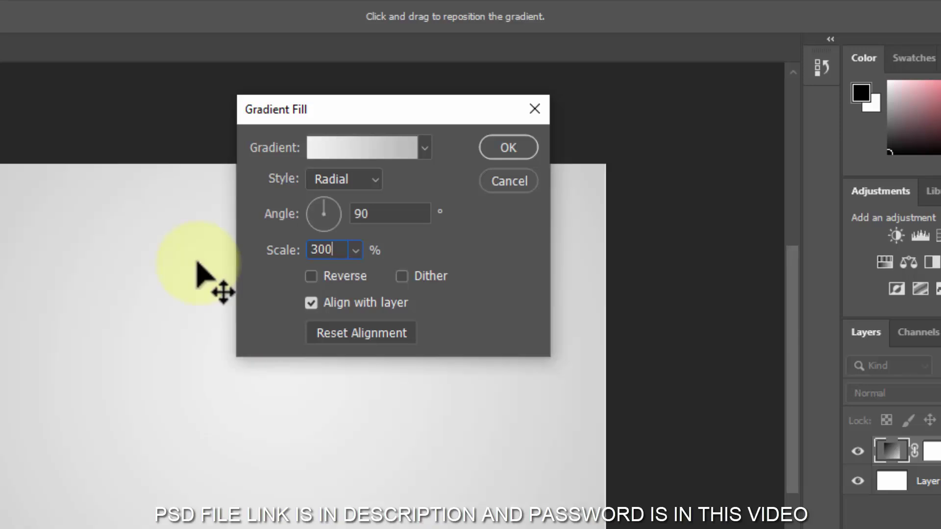
left_click(401, 277)
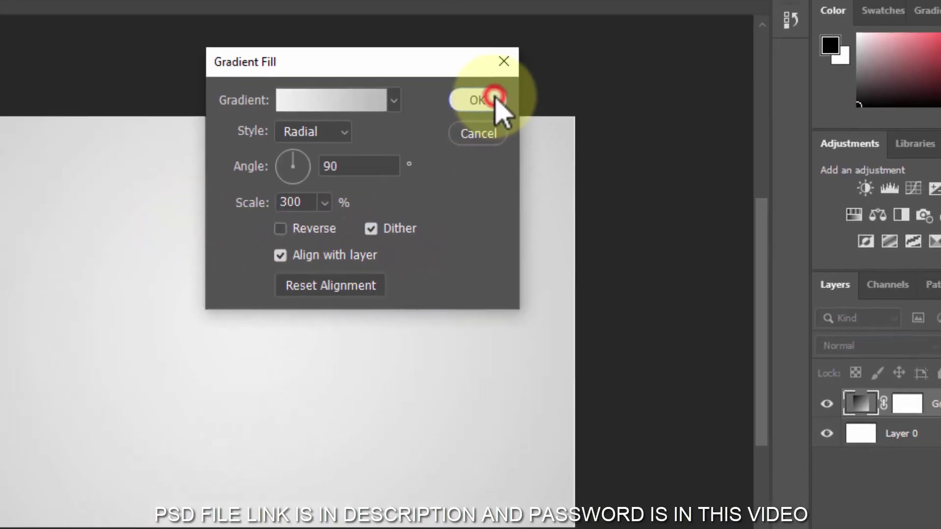
left_click(527, 148)
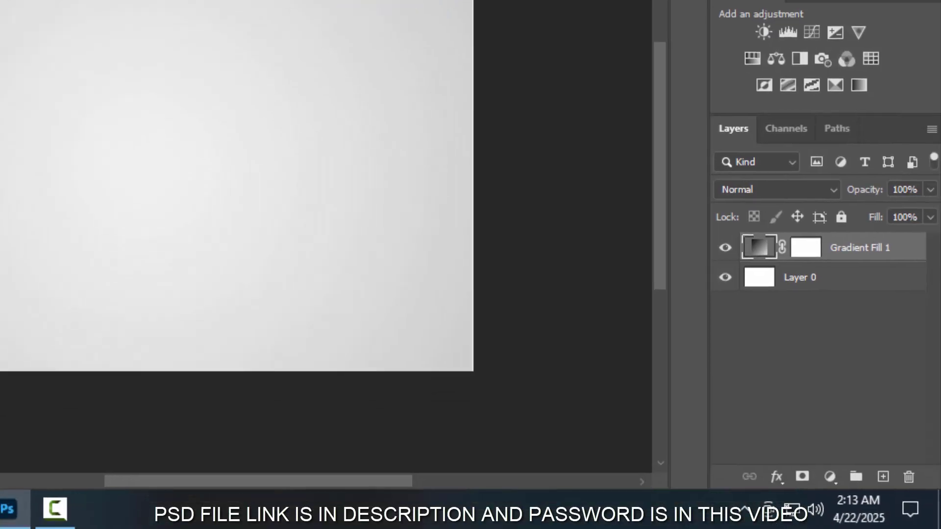
Step: Group the gradient fill layer and the white layer into a group named Background
key("ctrl+0")
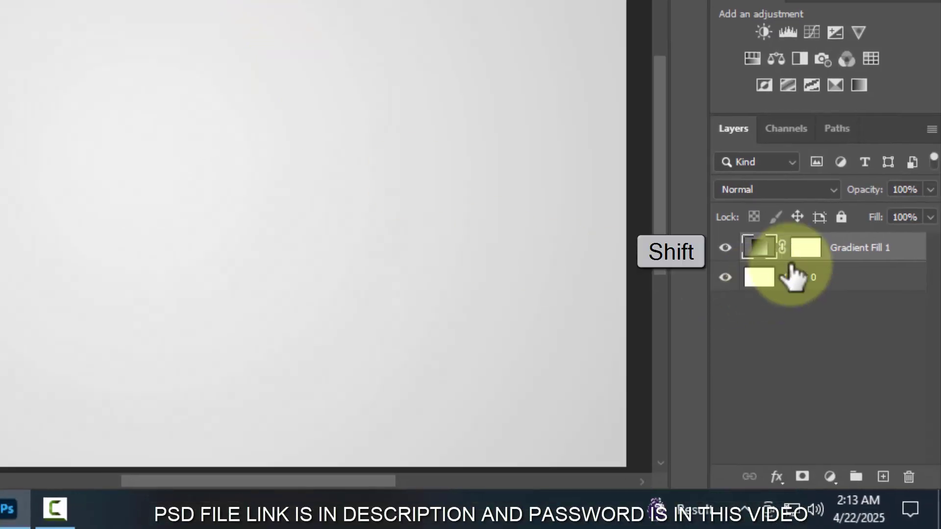
left_click(843, 280, "shift")
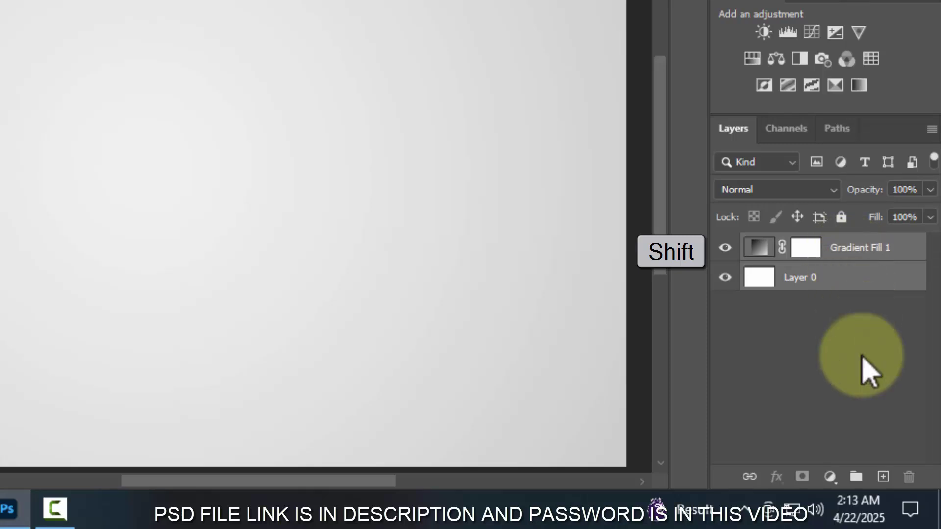
left_click(857, 477)
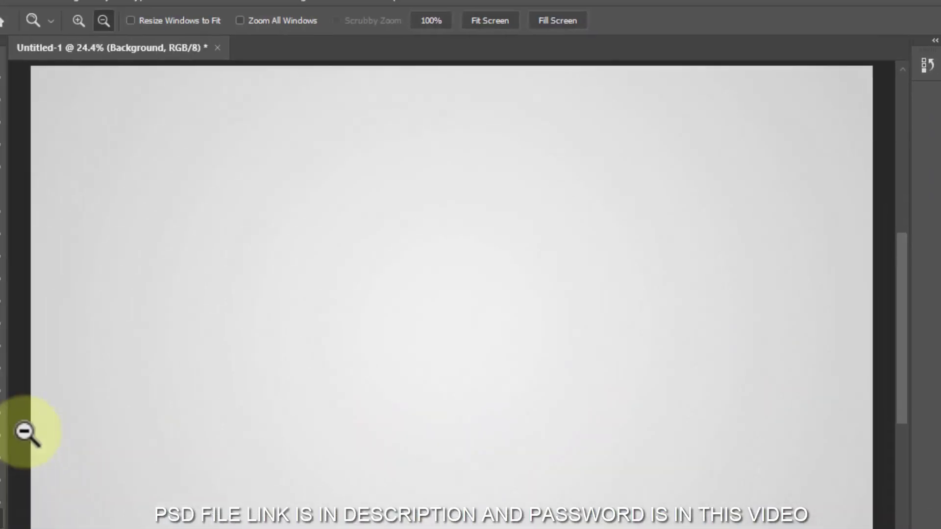
Step: Add the horizontal text "Gender" in black Lightning Script Regular on the canvas
left_click(22, 443)
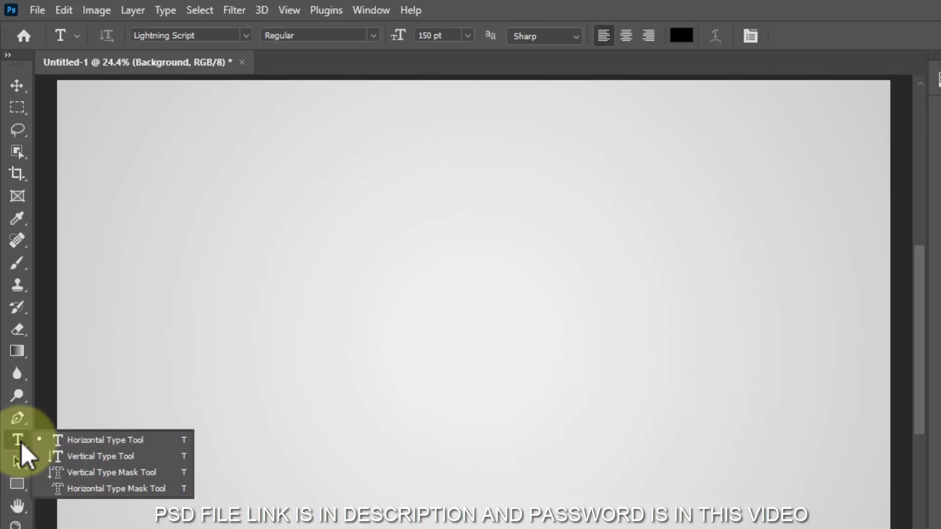
left_click(77, 449)
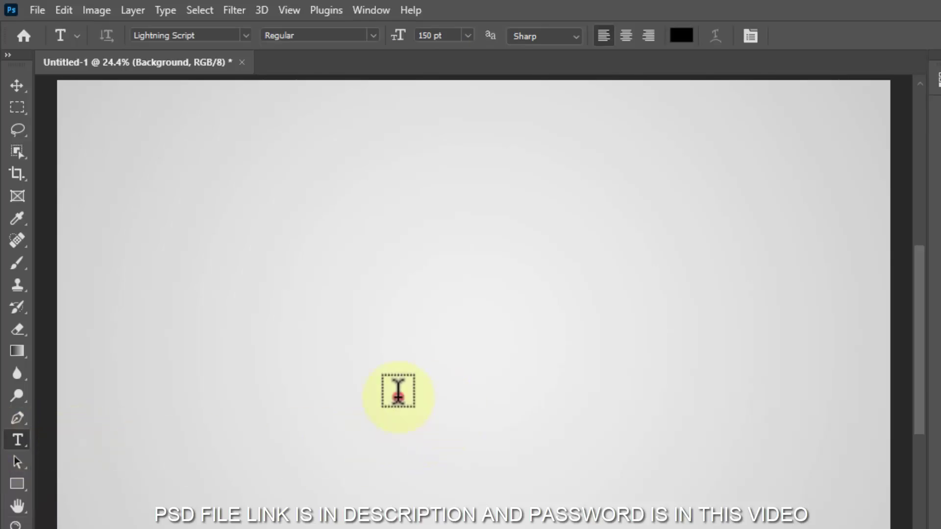
left_click(398, 394)
key("BackSpace")
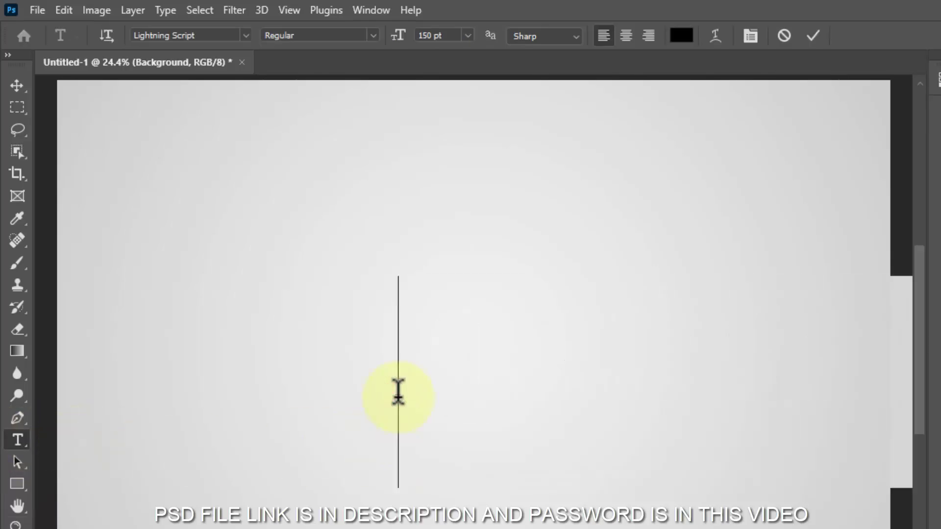
type("Gender")
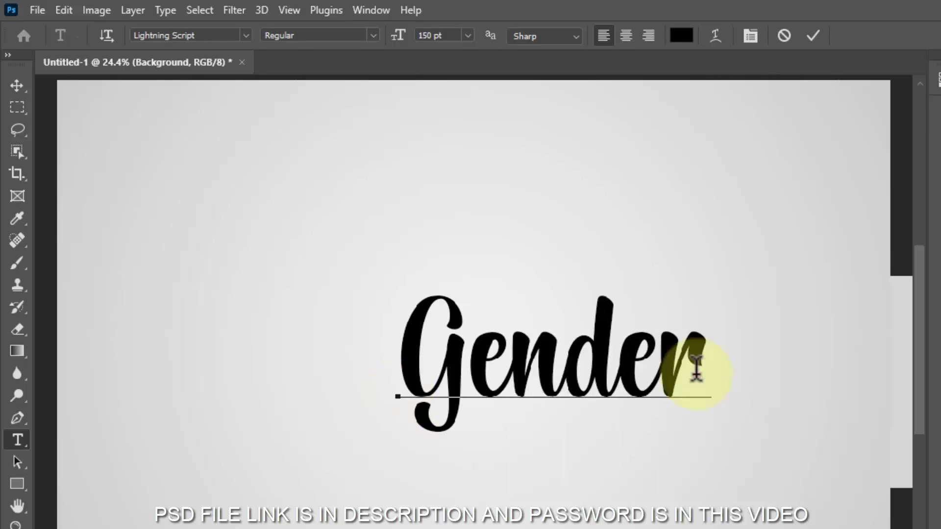
Step: Set the font size of the whole "Gender" text to 280 pt and commit the text edit
double_click(696, 367)
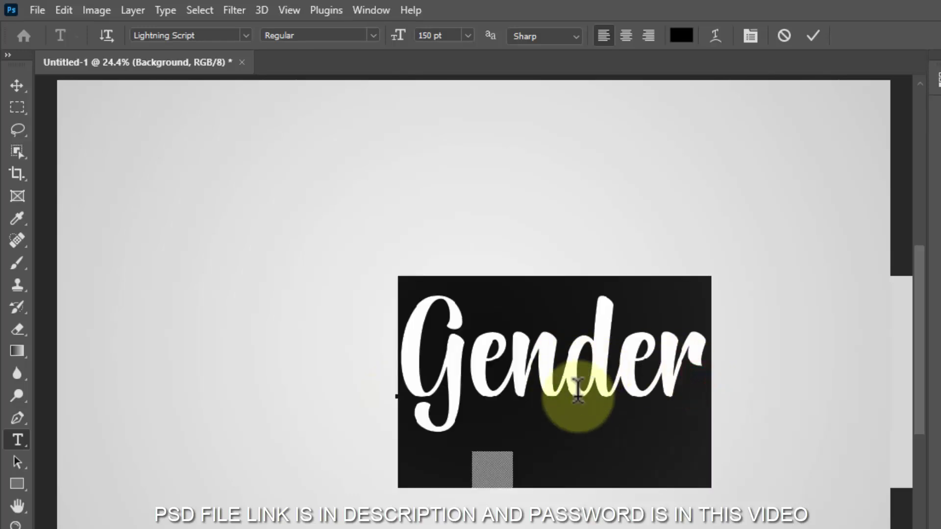
left_click(434, 35)
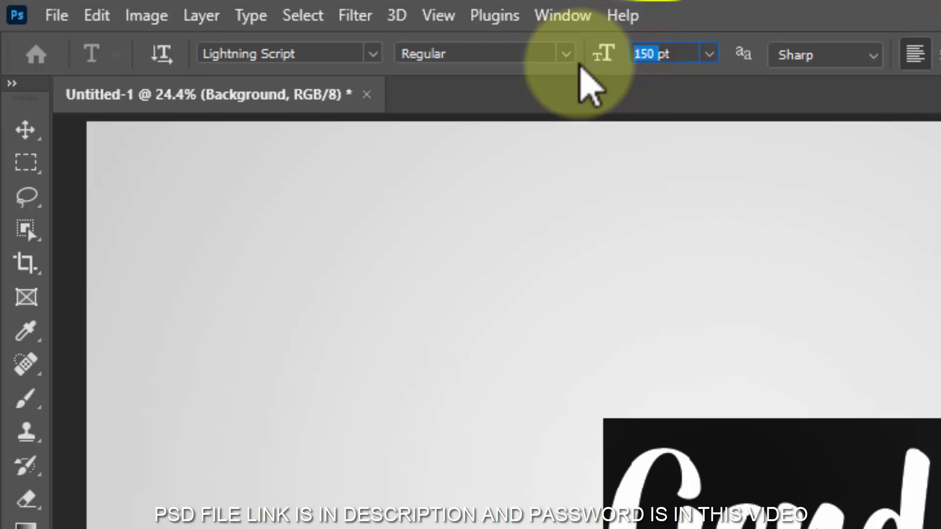
type("280")
key("Return")
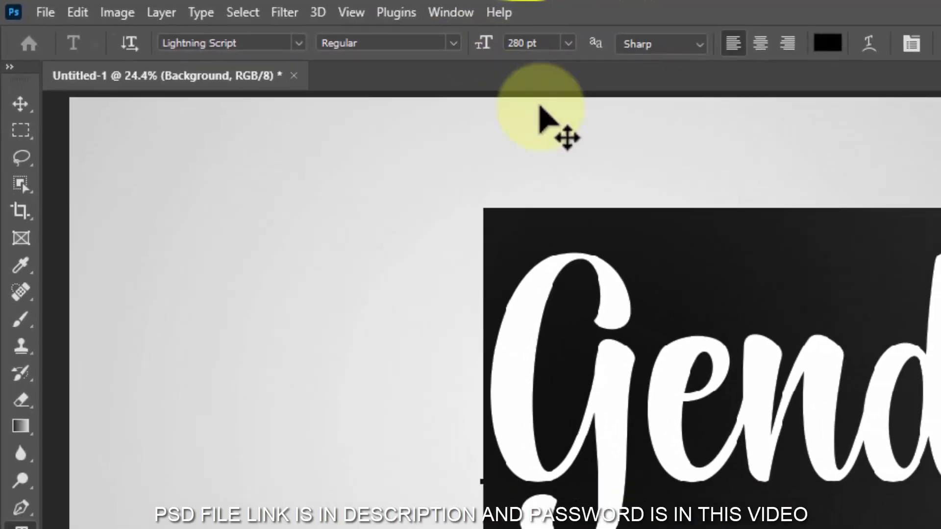
left_click(898, 40)
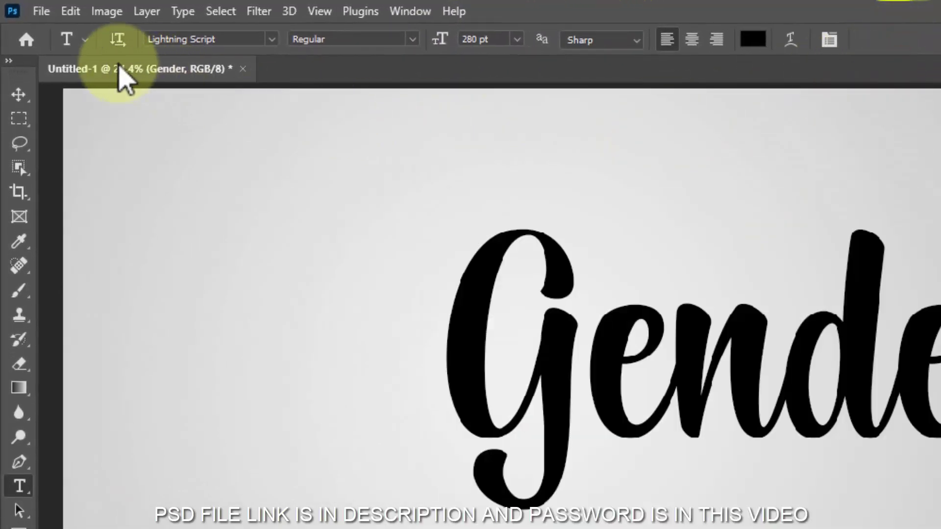
Step: Move the "Gender" text so it sits roughly in the middle of the canvas
left_click(19, 94)
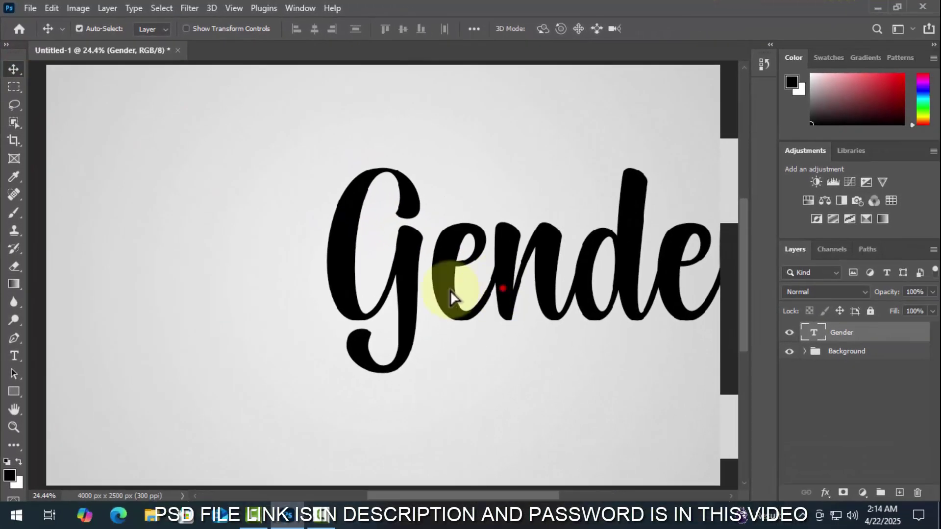
left_click_drag(615, 397, 402, 396)
left_click_drag(294, 290, 324, 294)
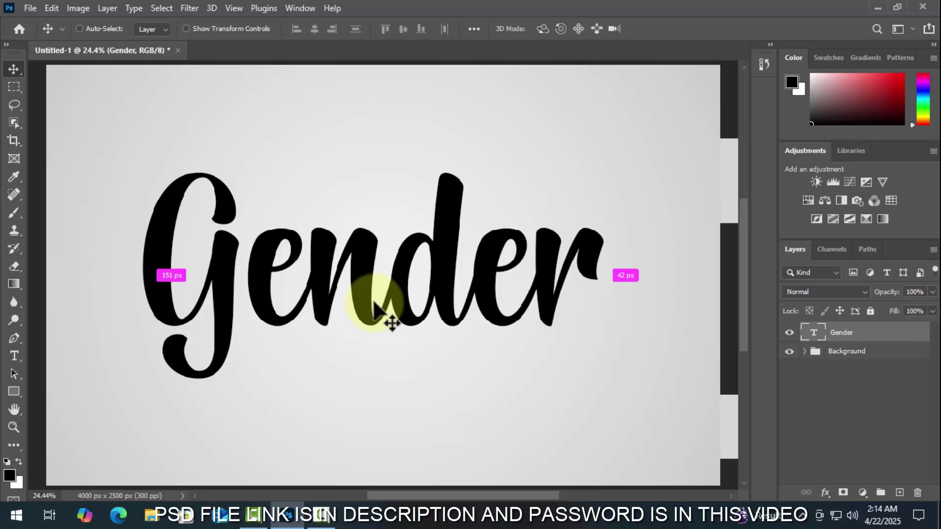
Step: Scale the "Gender" text proportionally to 100.20% with the transform reference point placed at the bottom centre of its bounding box
key("ctrl+t")
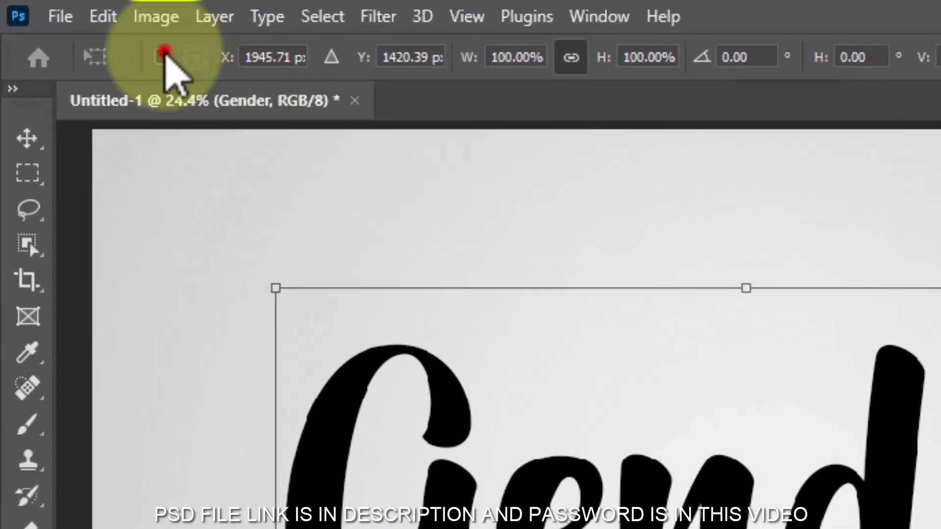
left_click(164, 52)
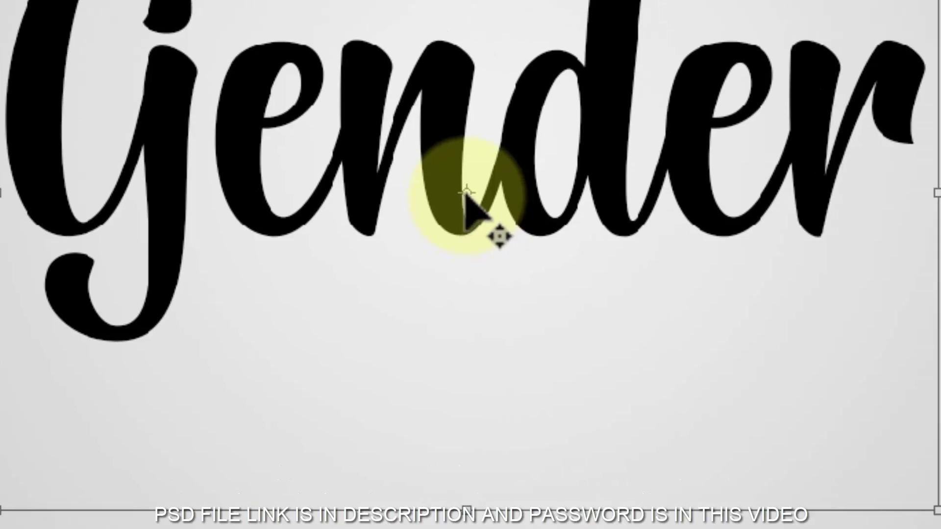
left_click_drag(468, 193, 466, 510)
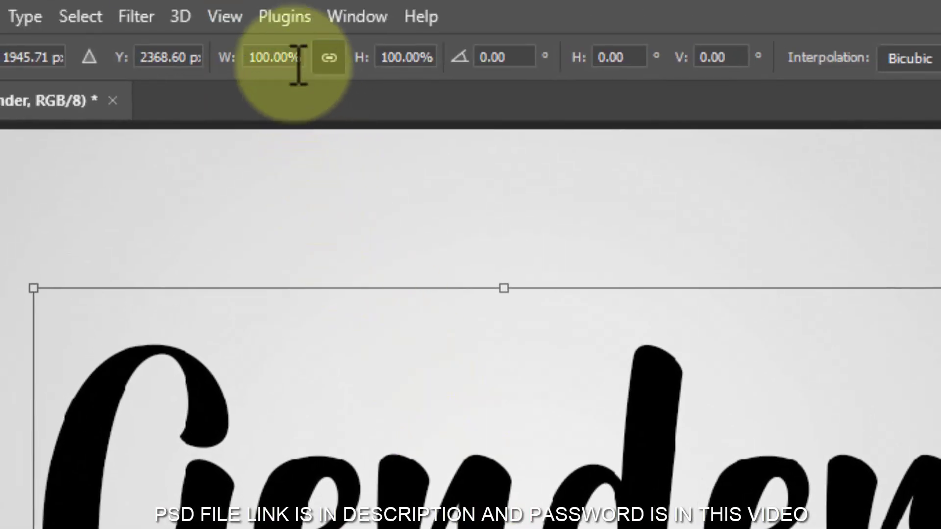
left_click(283, 58)
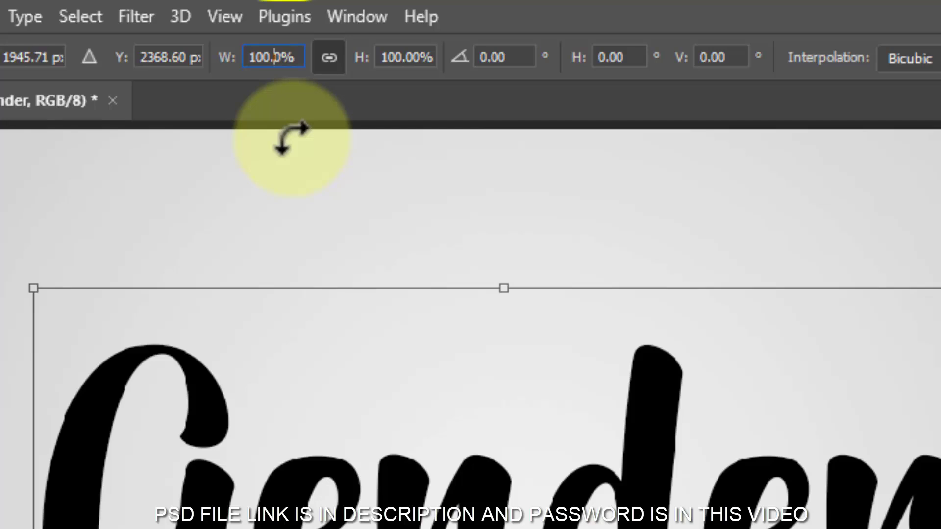
type("2")
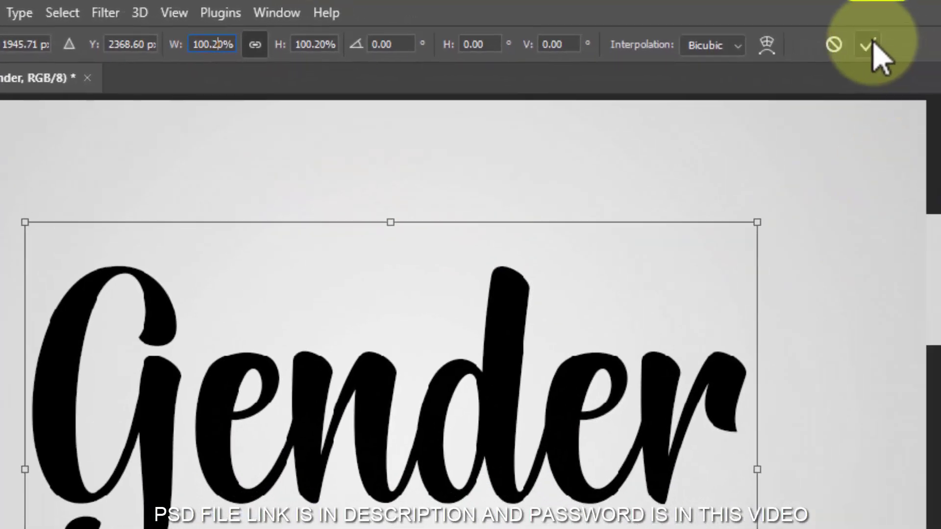
left_click(870, 45)
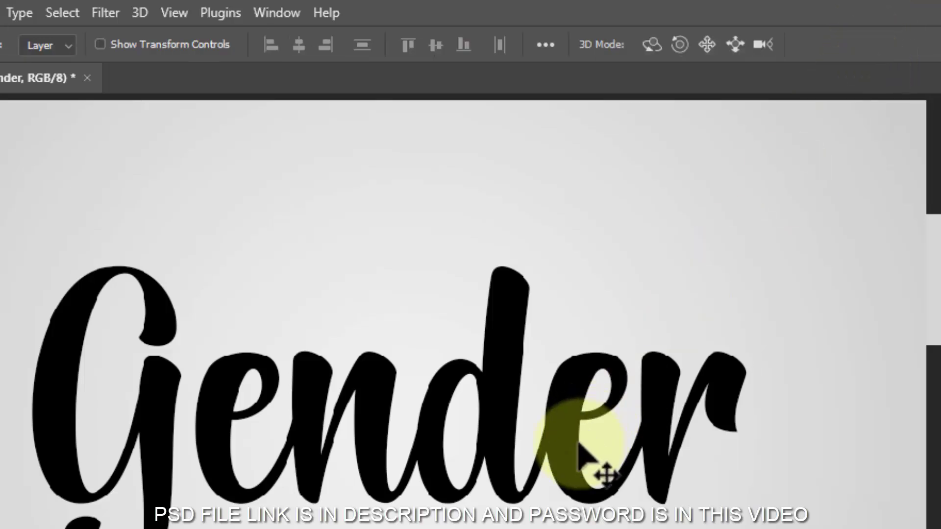
Step: Warp the "Gender" text with the horizontal Arch style, +12% bend and 10% vertical distortion, and commit the text edit
double_click(551, 457)
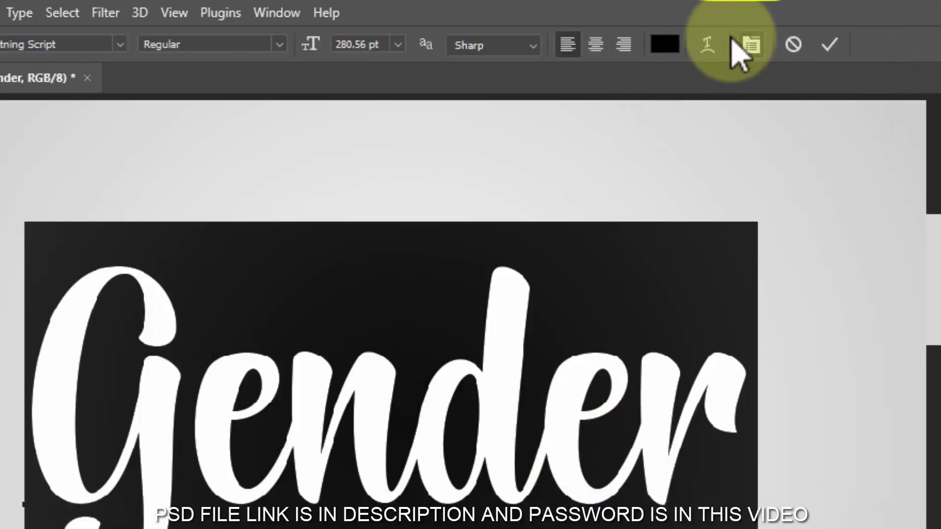
left_click(709, 43)
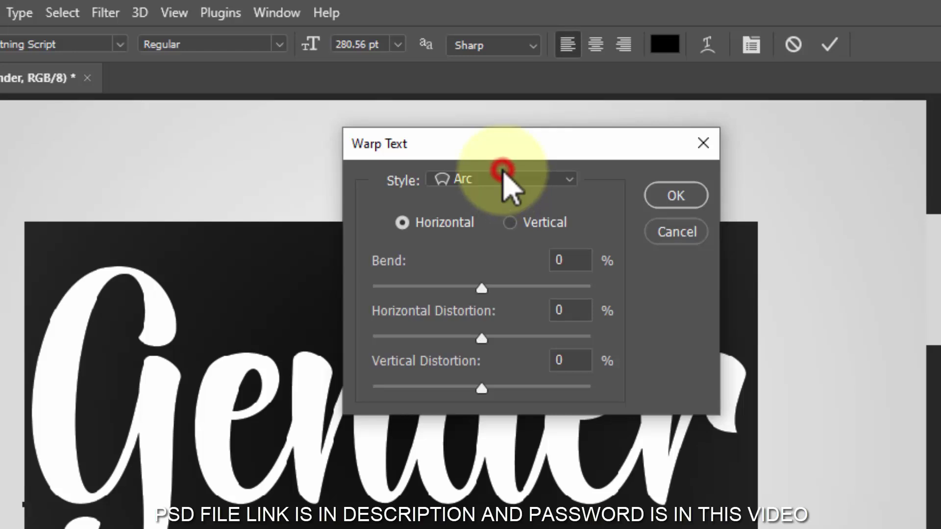
left_click(503, 171)
left_click(490, 314)
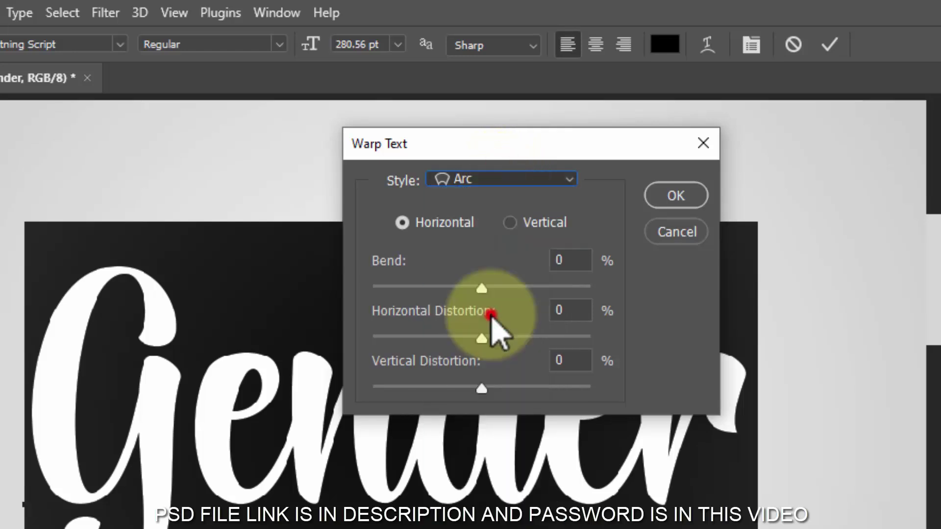
left_click(557, 257)
type("12")
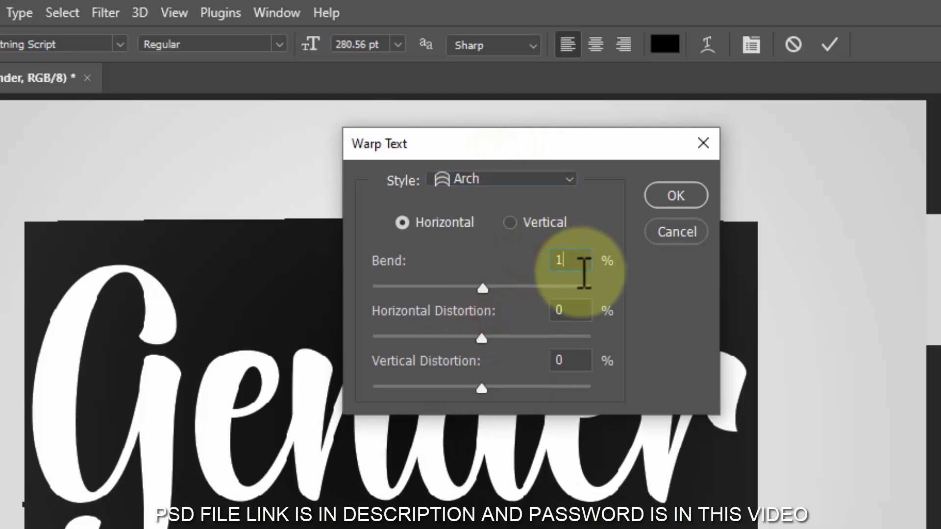
left_click(587, 361)
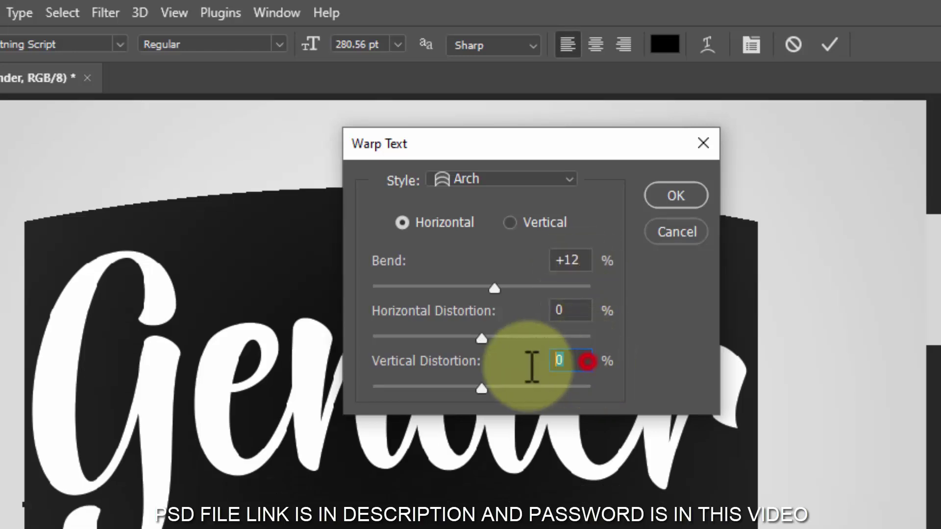
type("10")
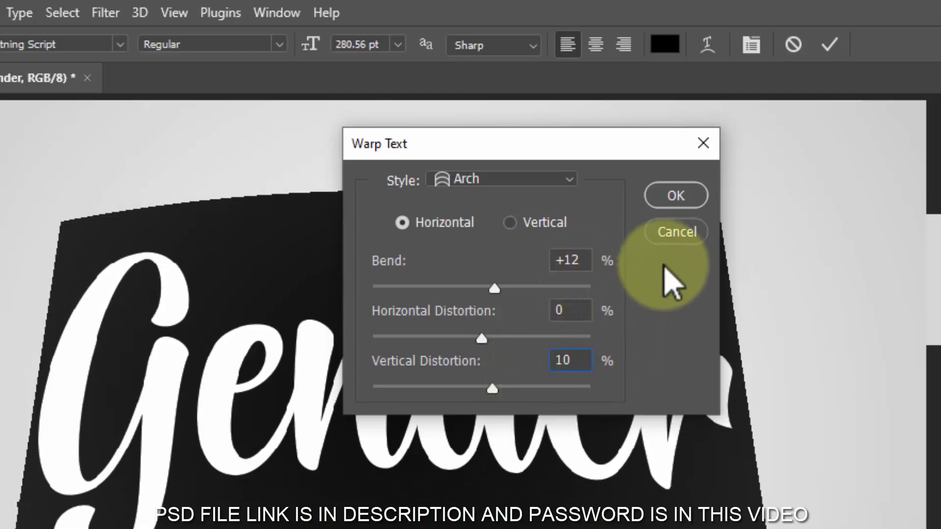
left_click(671, 192)
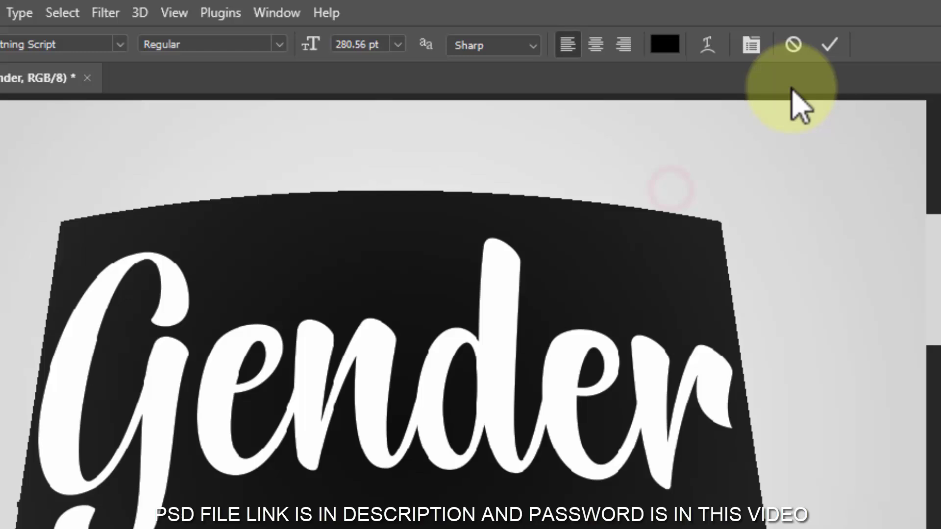
left_click(830, 45)
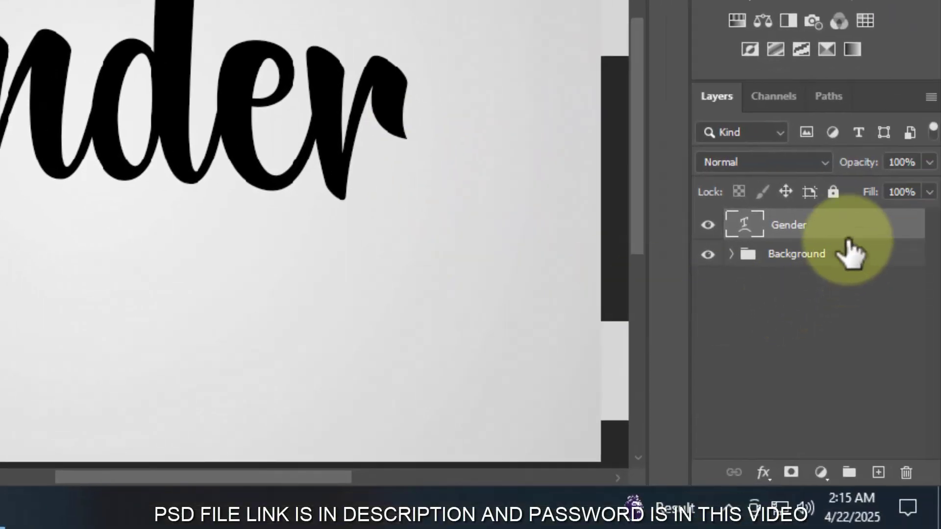
Step: Convert the warped "Gender" text layer to a smart object
double_click(873, 258)
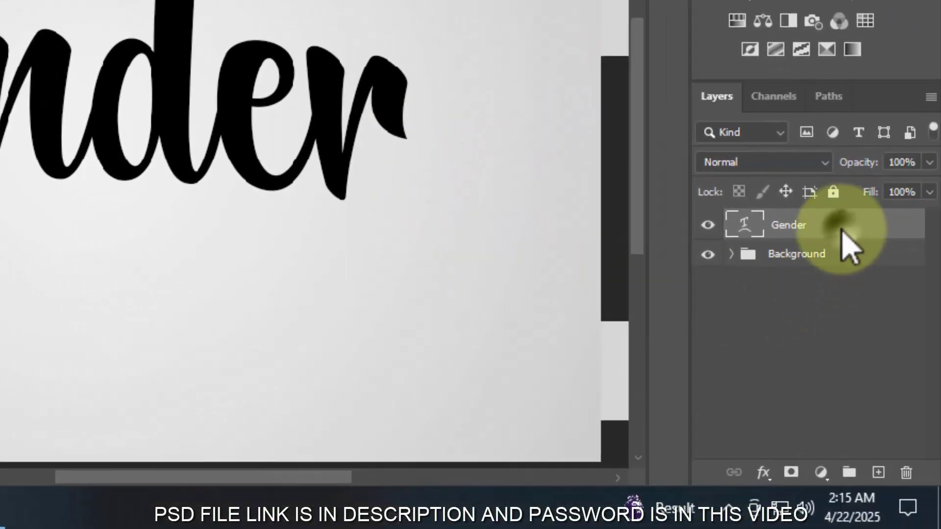
right_click(841, 229)
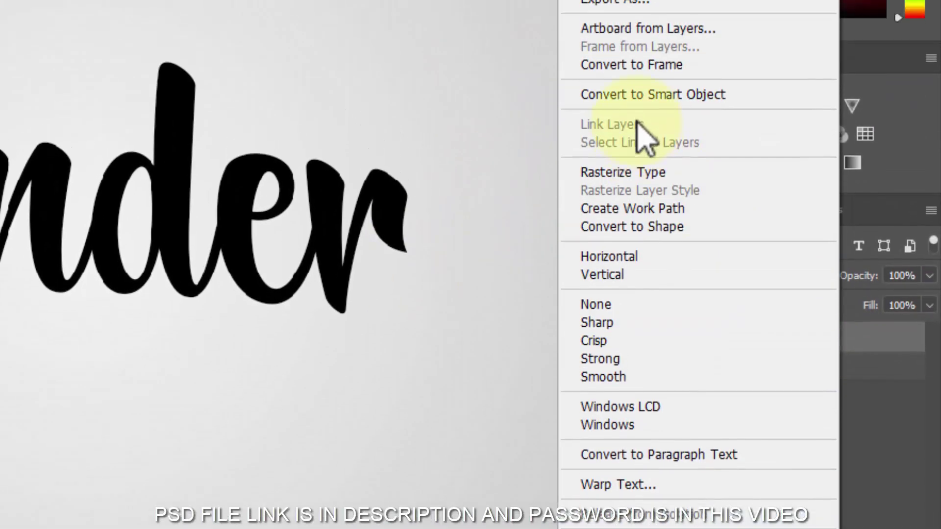
left_click(648, 129)
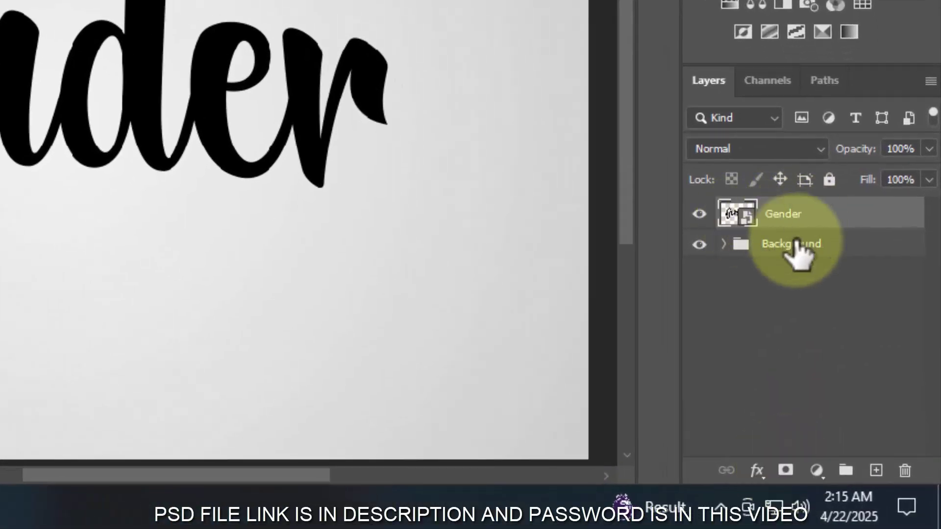
Step: Set the fill opacity of the Gender smart object to 0% in its layer blending options
left_click(757, 470)
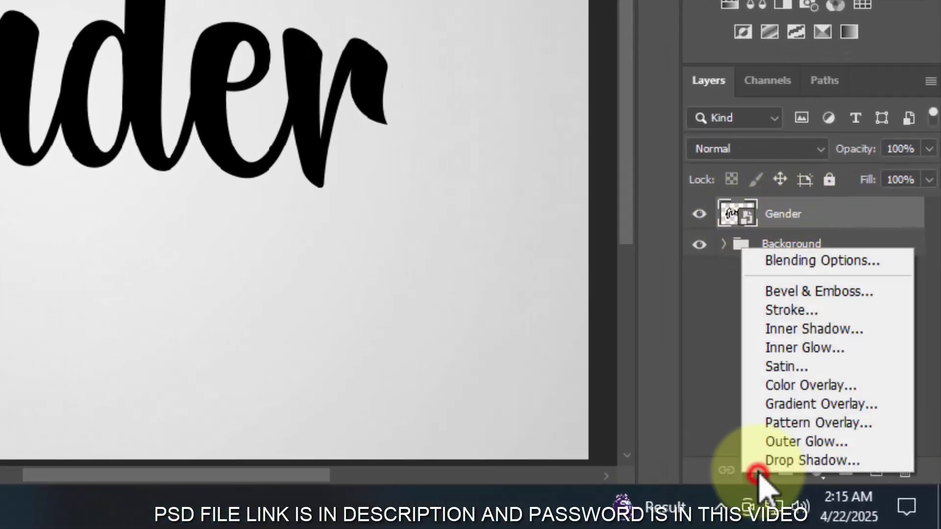
left_click(794, 263)
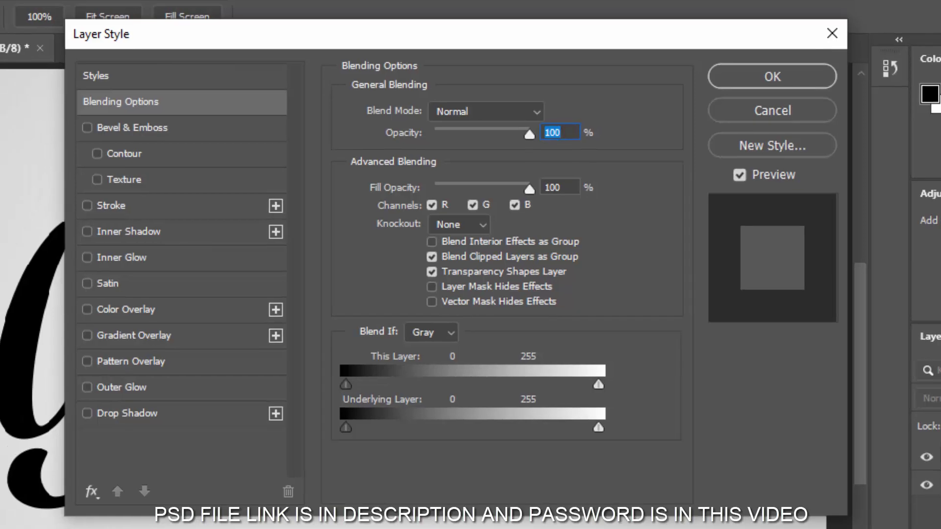
double_click(554, 187)
type("0")
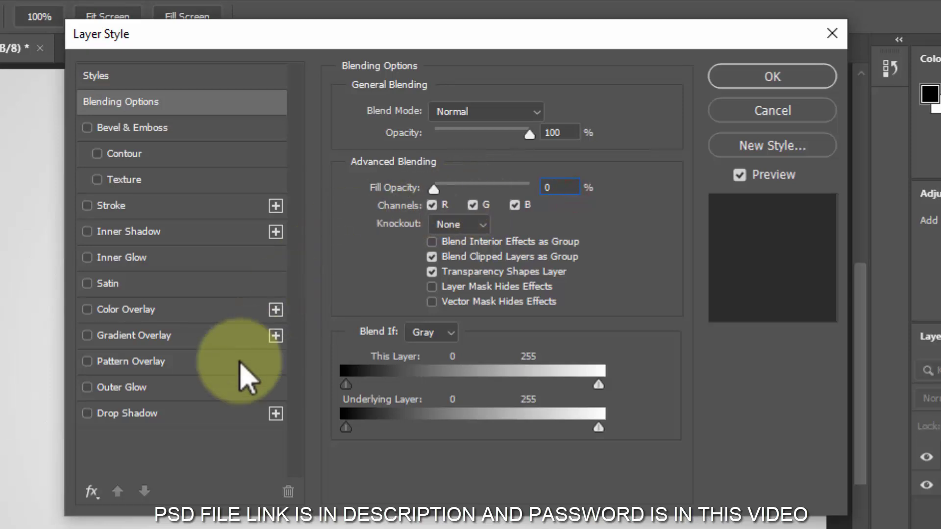
Step: Add a drop shadow to the Gender layer with Screen blend mode and the colour ffffff
left_click(177, 413)
left_click(500, 112)
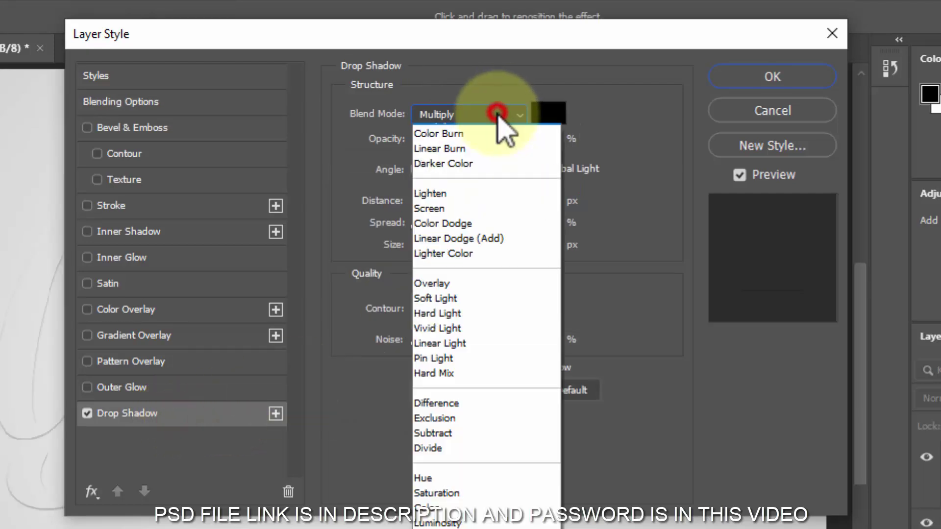
left_click(473, 280)
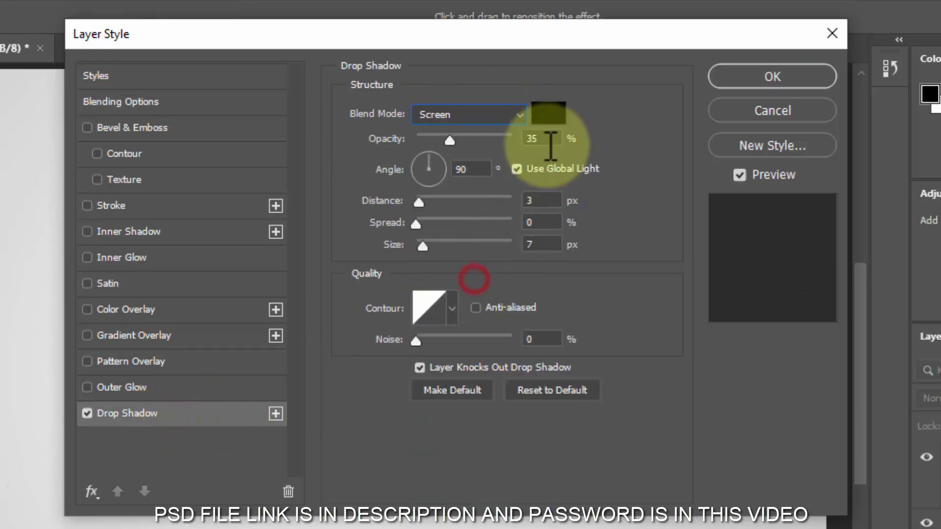
left_click(550, 111)
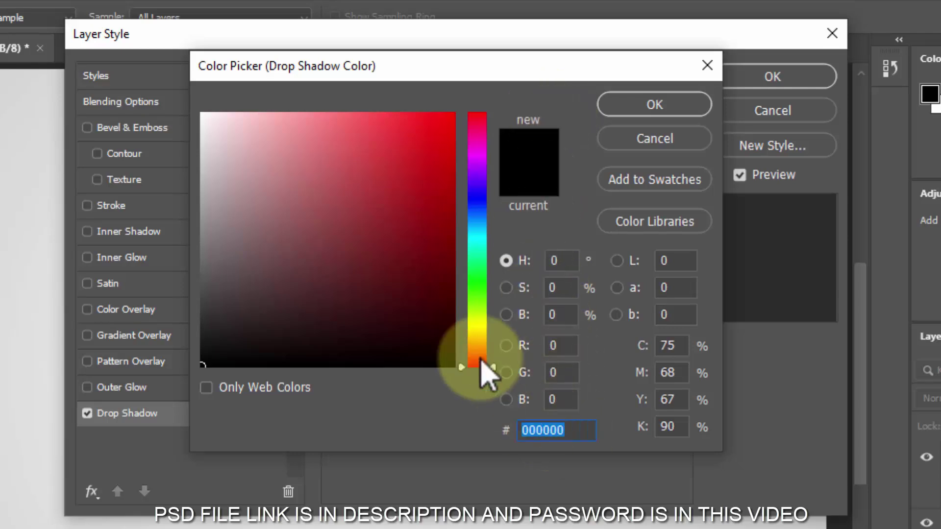
type("ffffff")
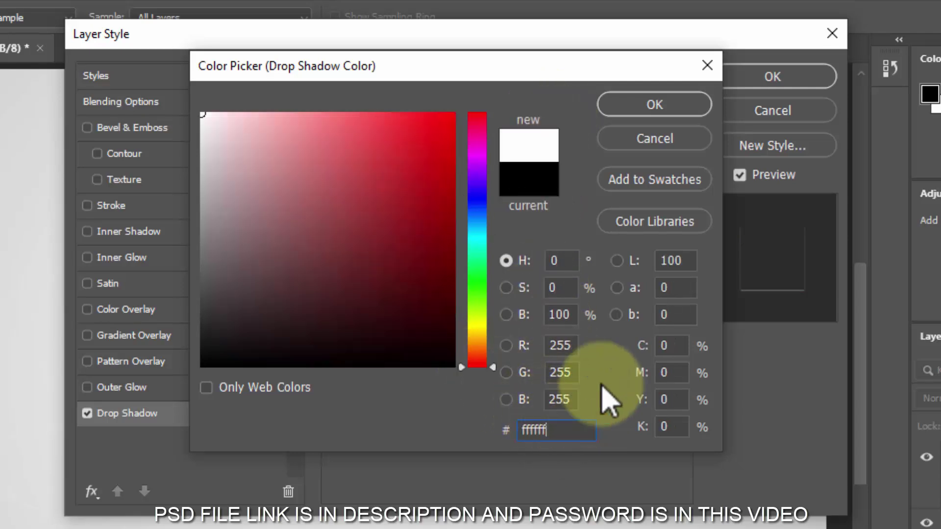
left_click(632, 104)
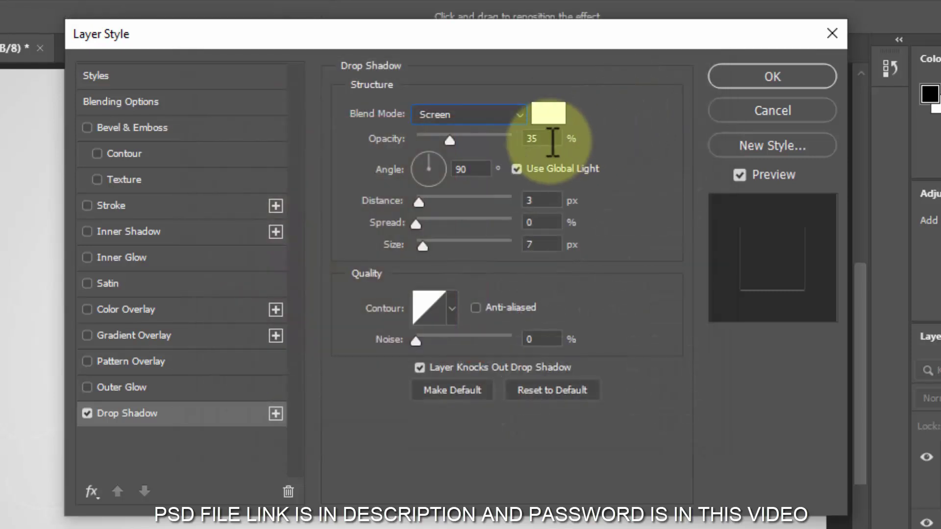
Step: Set the white drop shadow to 86% opacity, a -90° angle without global light, 19 px distance and 21 px size
left_click(544, 140)
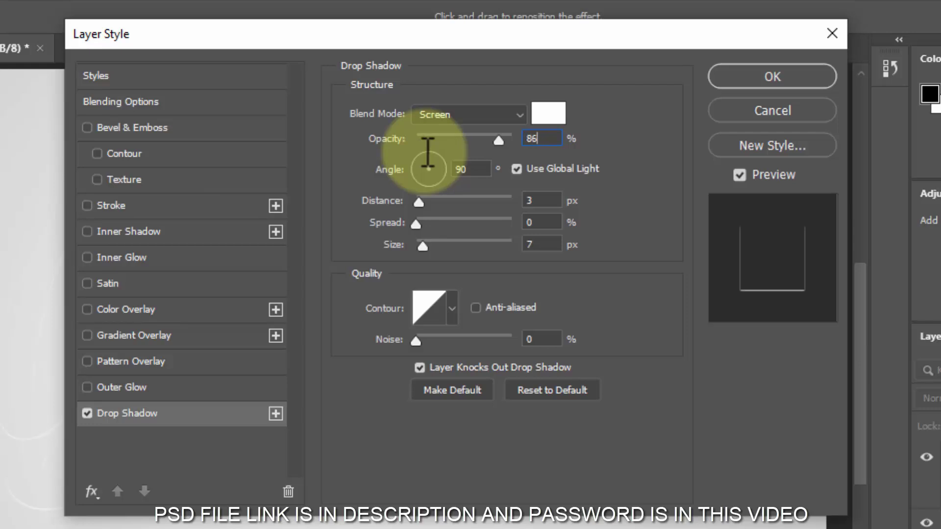
left_click(516, 168)
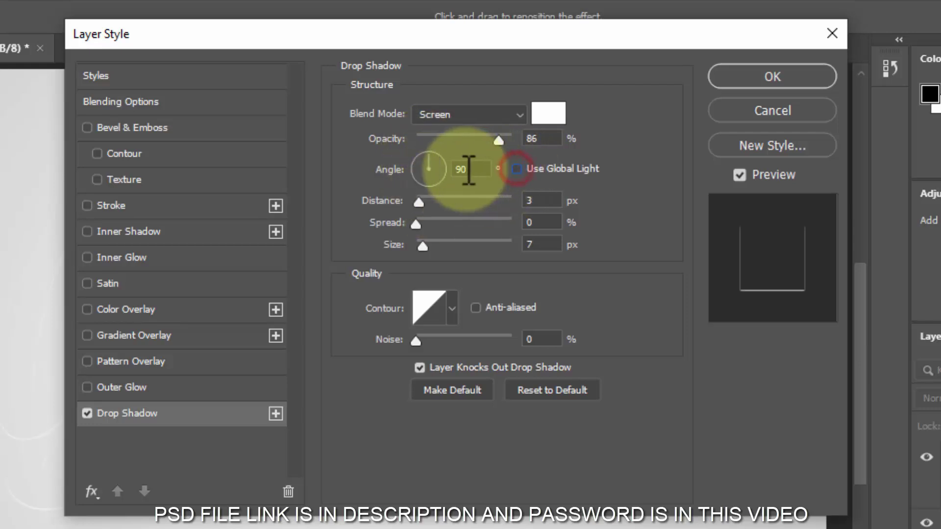
left_click(456, 169)
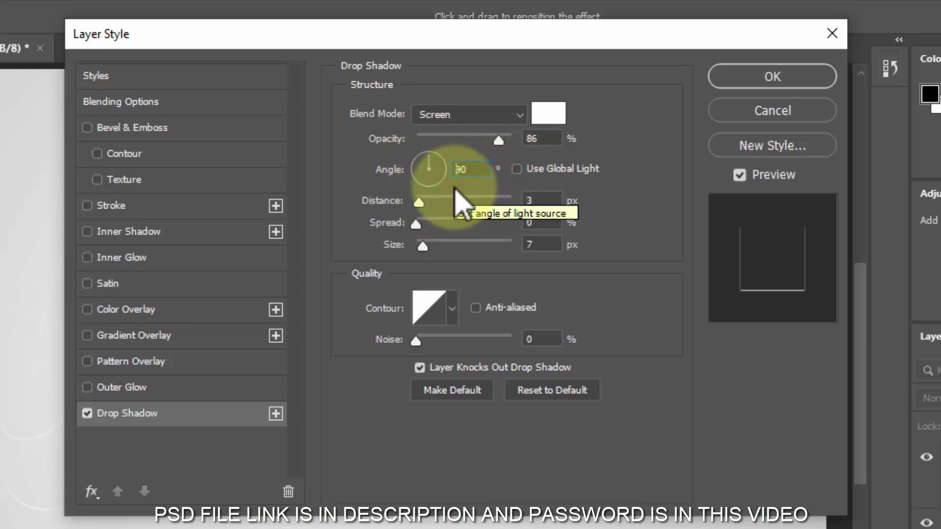
type("-")
left_click(552, 199)
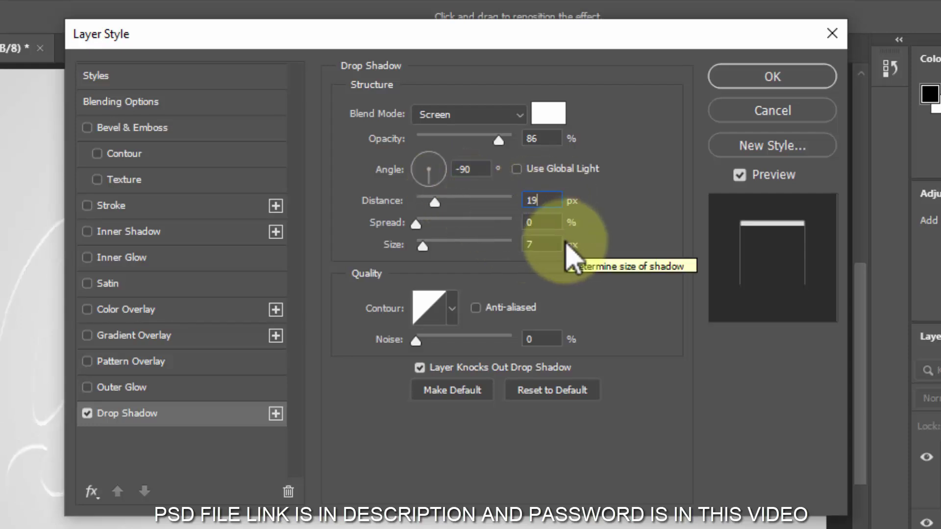
left_click(546, 244)
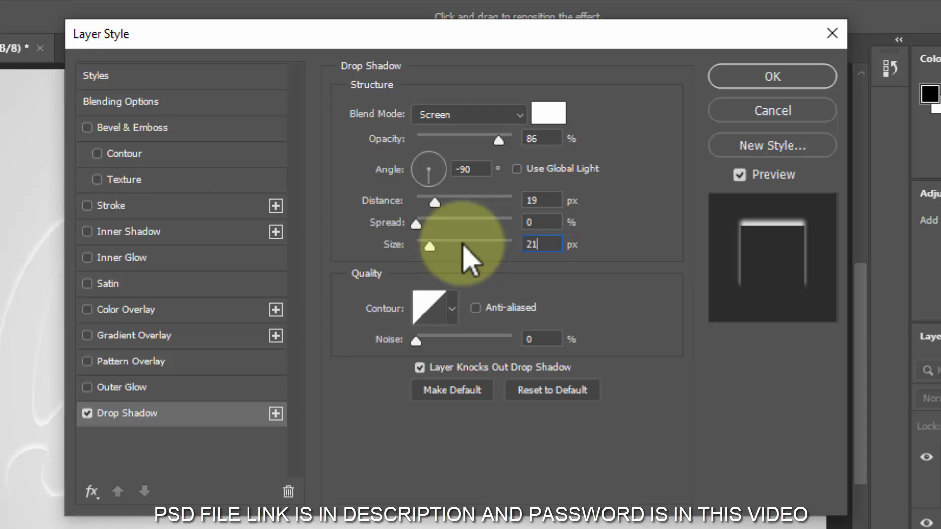
Step: Add a second drop shadow to the Gender layer with Multiply blend mode and the colour c94f61
left_click(275, 415)
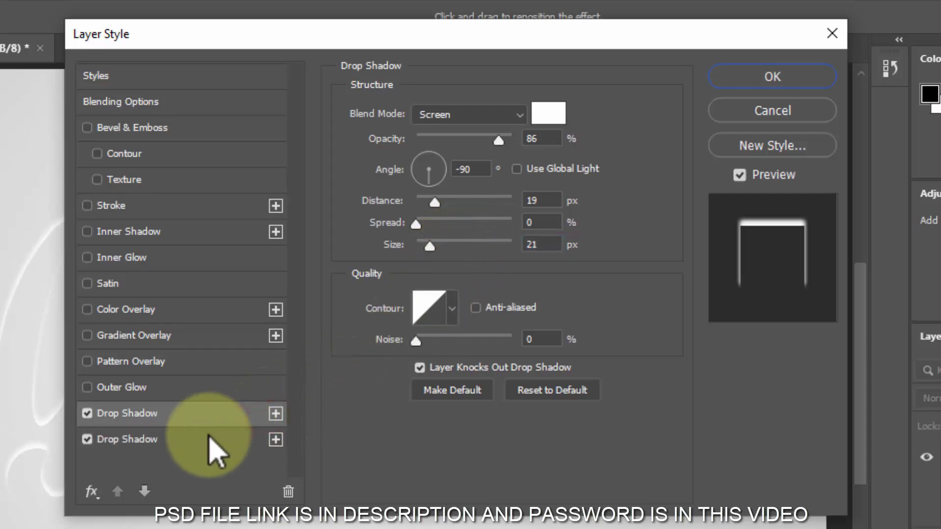
left_click(204, 439)
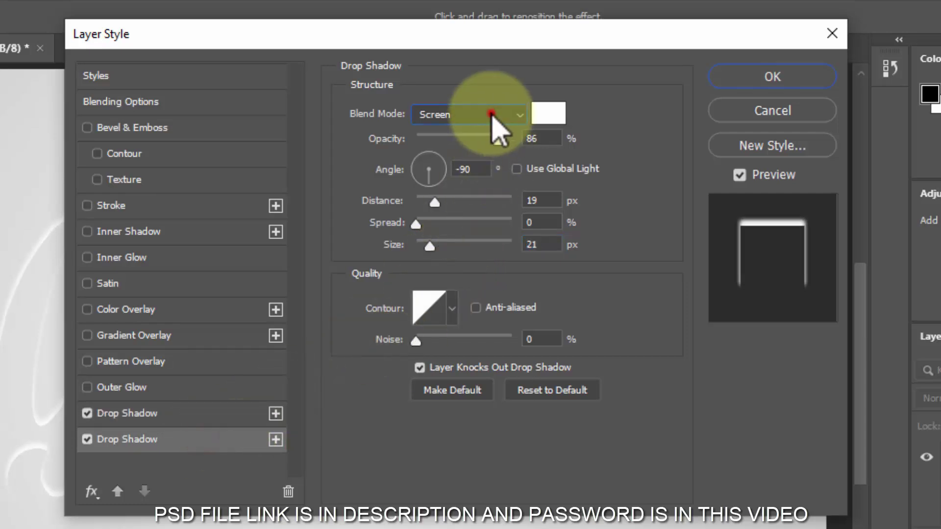
left_click(492, 114)
left_click(457, 191)
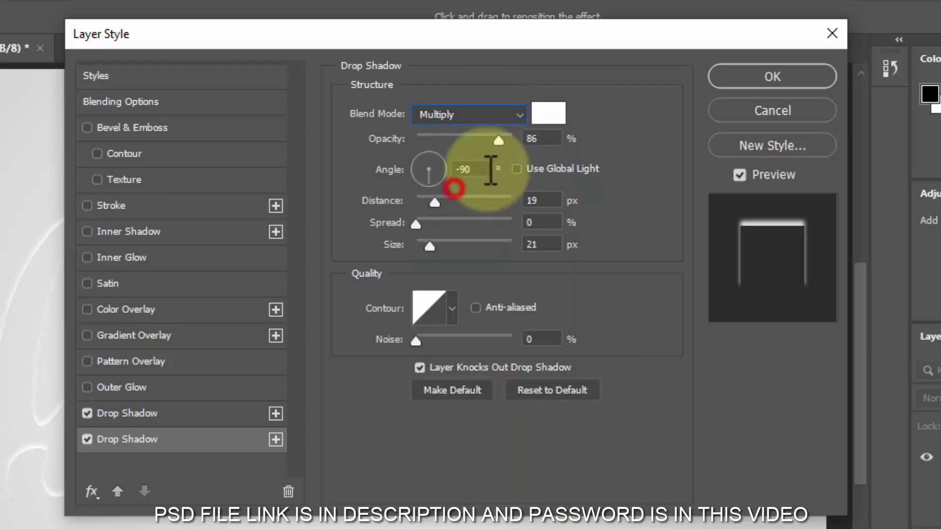
left_click(561, 109)
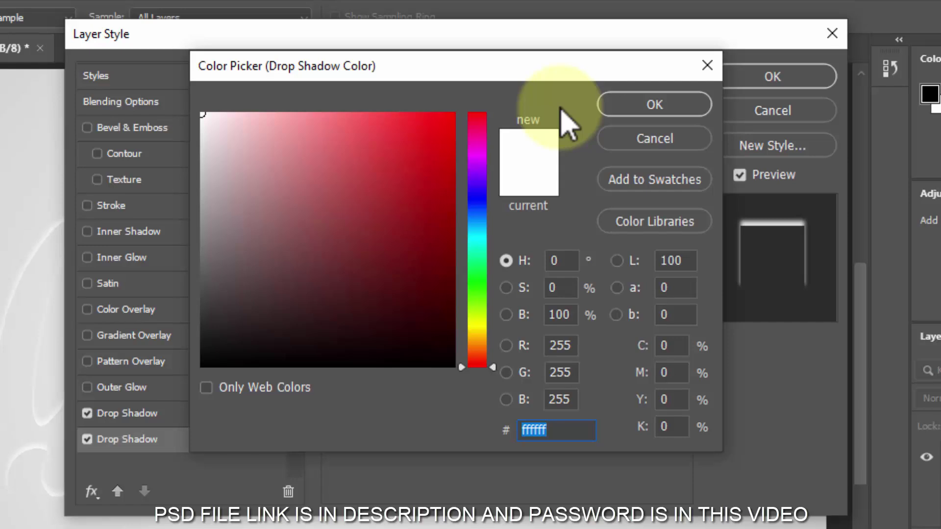
type("c94")
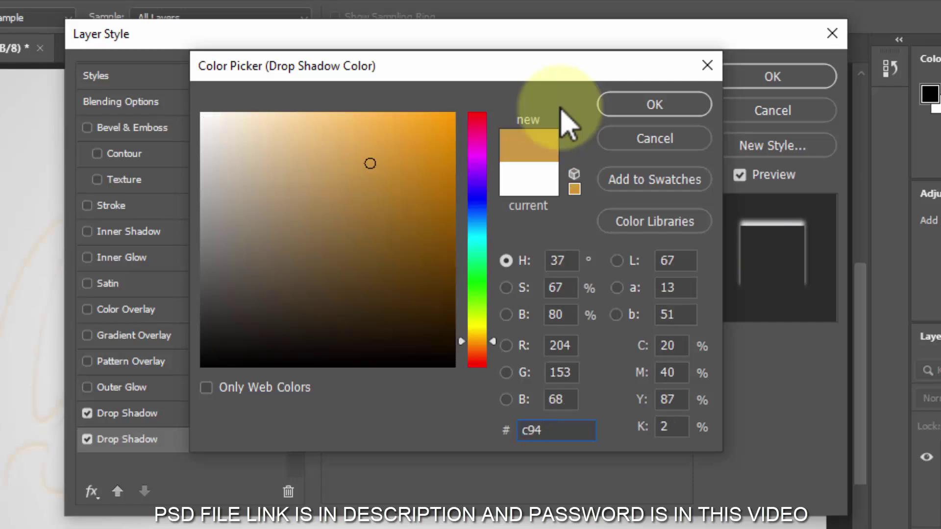
type("f61")
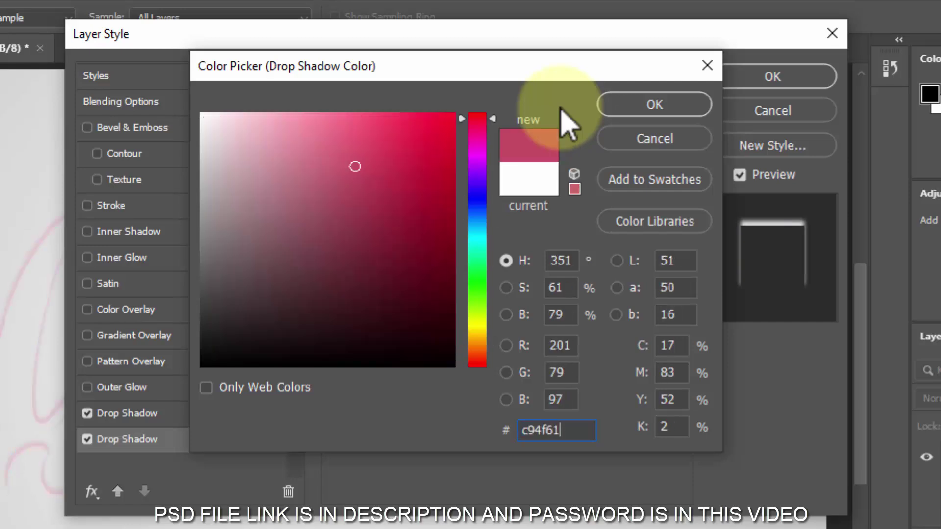
left_click(683, 104)
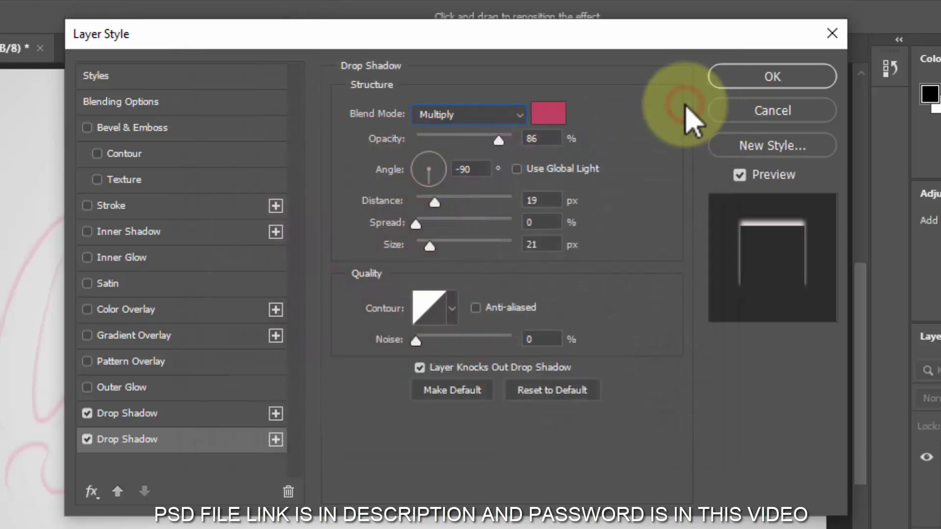
Step: Set the second drop shadow to 30% opacity, a 90° angle, 55 px distance and 87 px size
left_click(554, 138)
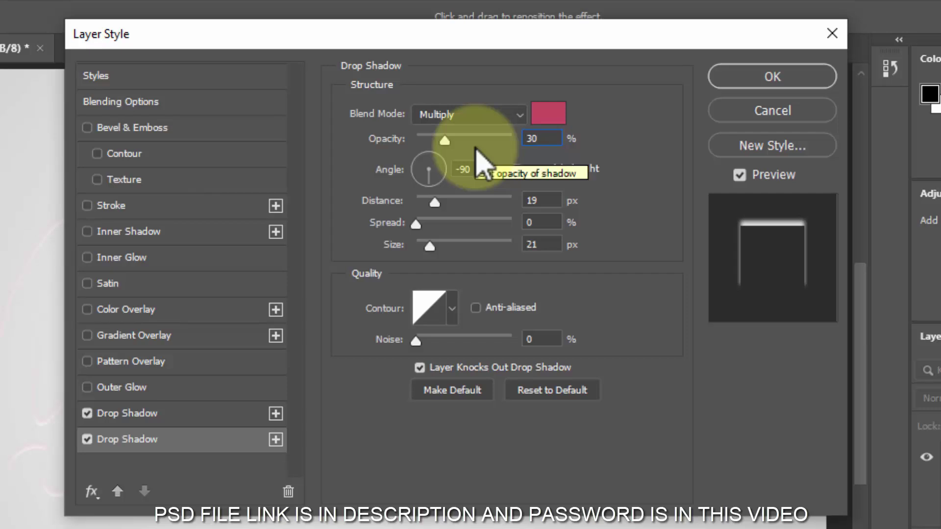
left_click(471, 169)
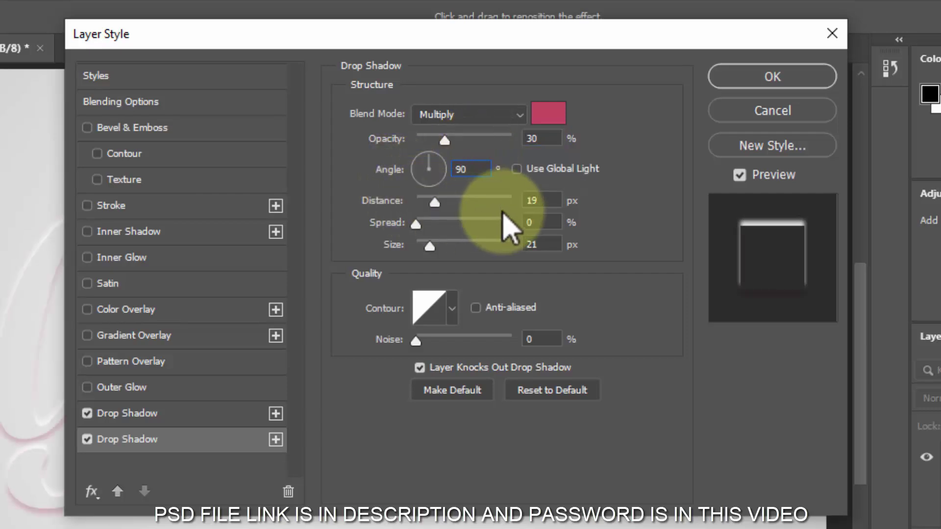
left_click(551, 200)
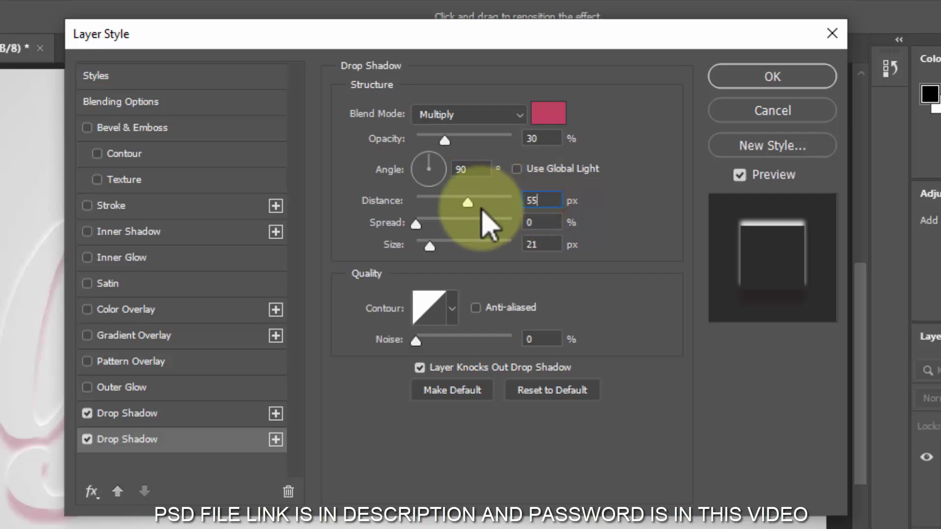
left_click(558, 244)
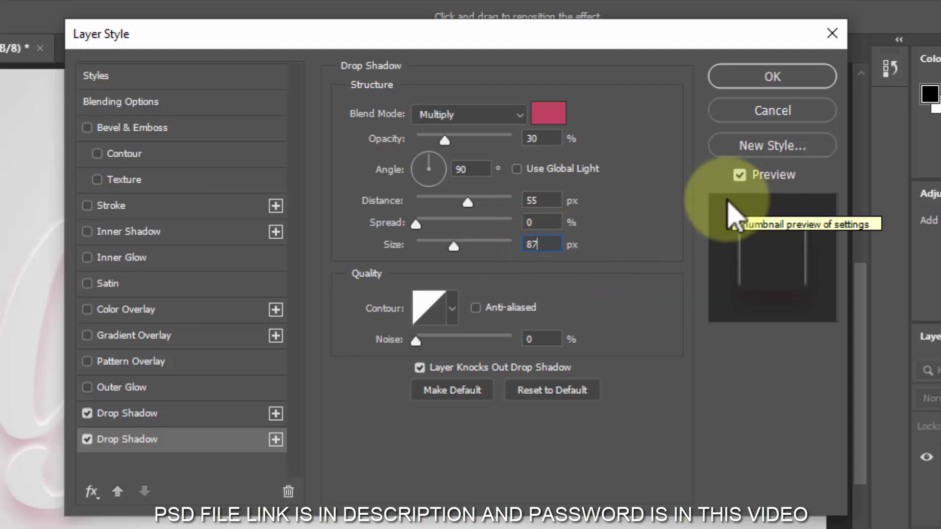
Step: Add a third drop shadow below the second with 49% opacity, 22 px distance and 65 px size
left_click(276, 439)
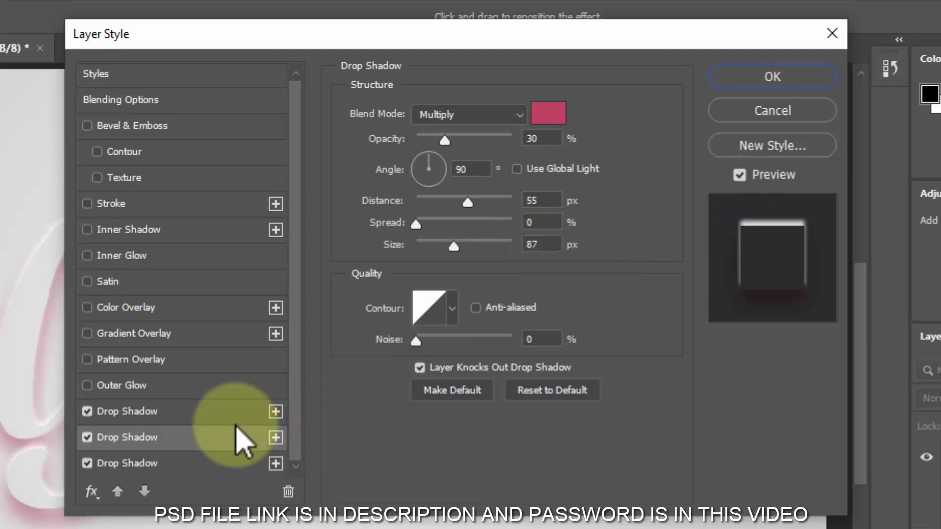
left_click(191, 461)
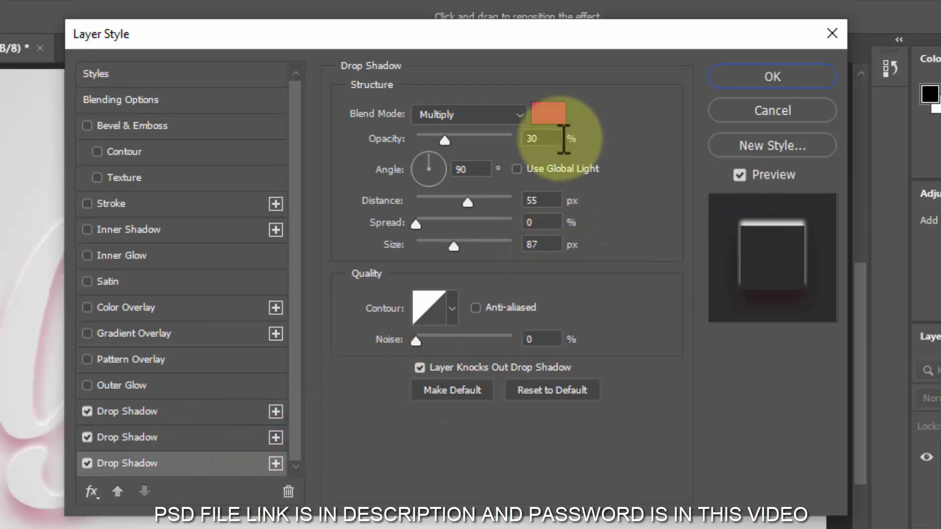
left_click(553, 135)
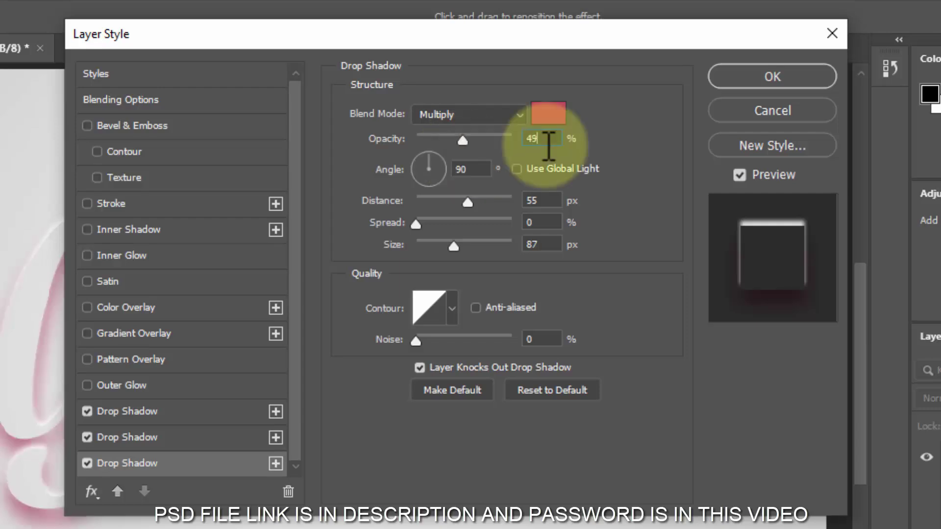
type("49")
left_click(542, 200)
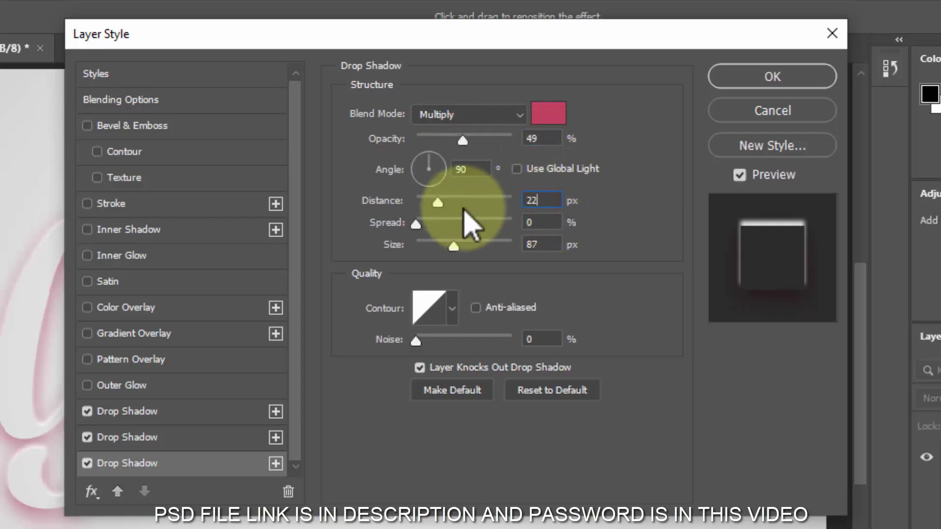
type("65")
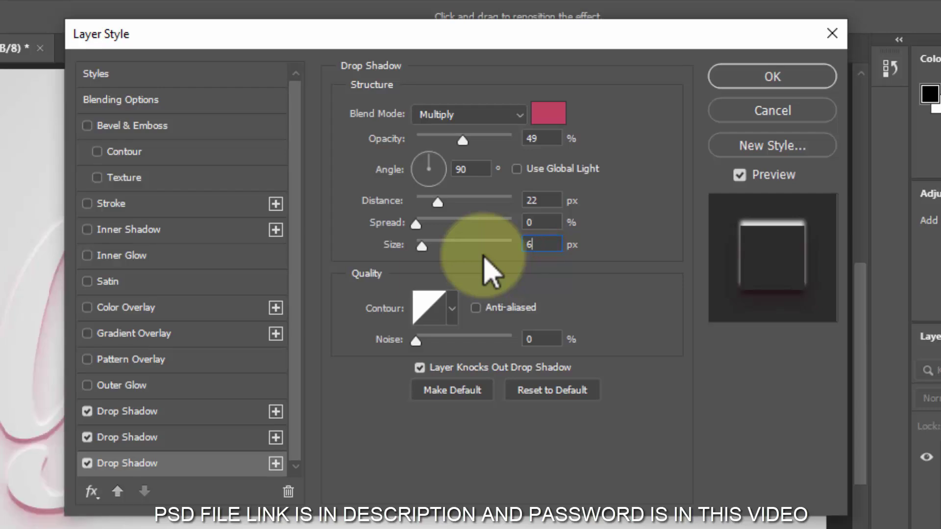
Step: Add a fourth drop shadow with 48% opacity, 11 px distance and 29 px size
left_click(277, 464)
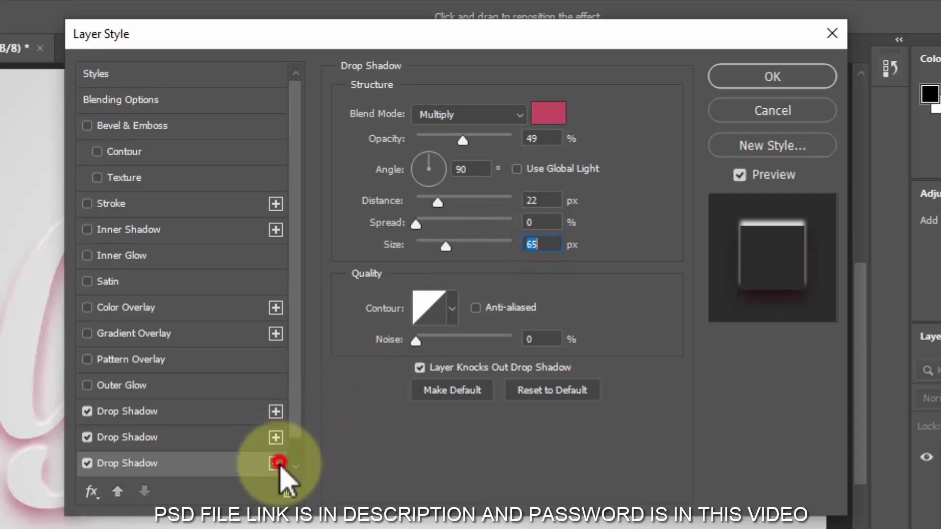
left_click(211, 462)
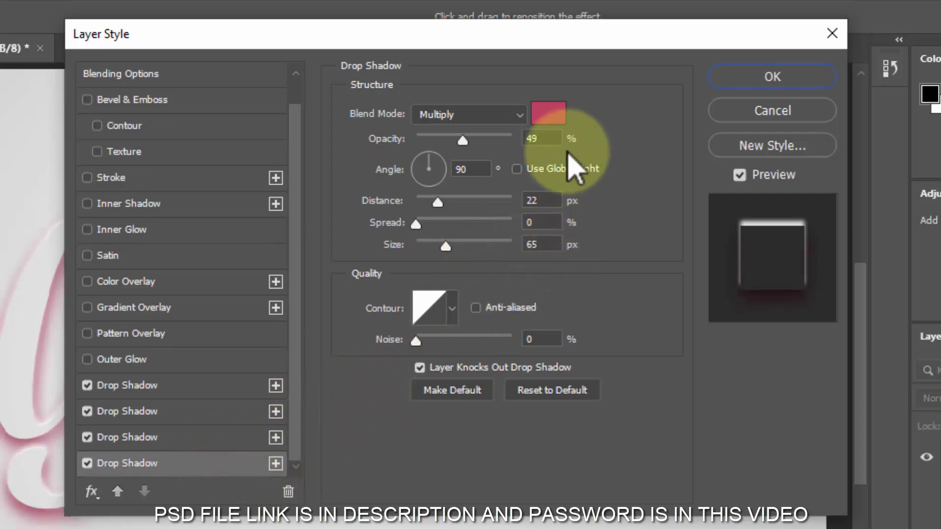
left_click(539, 138)
type("48")
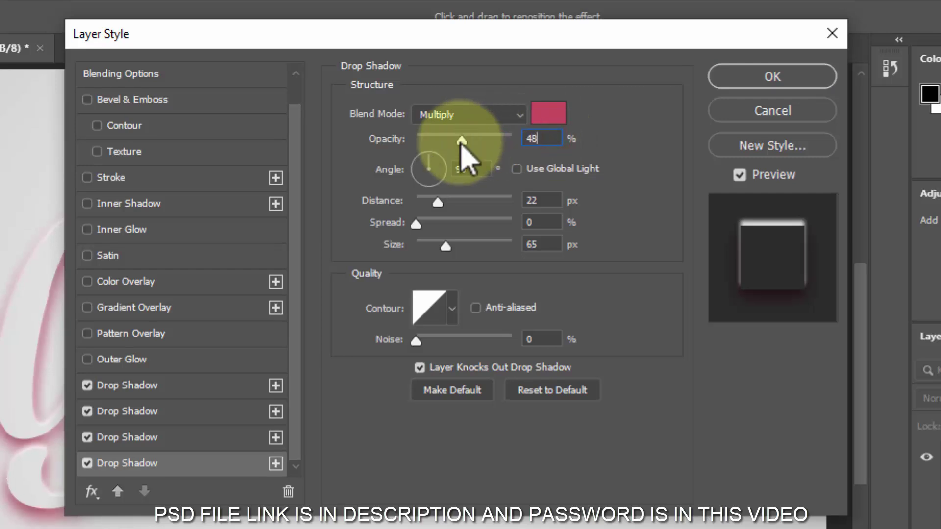
left_click(545, 202)
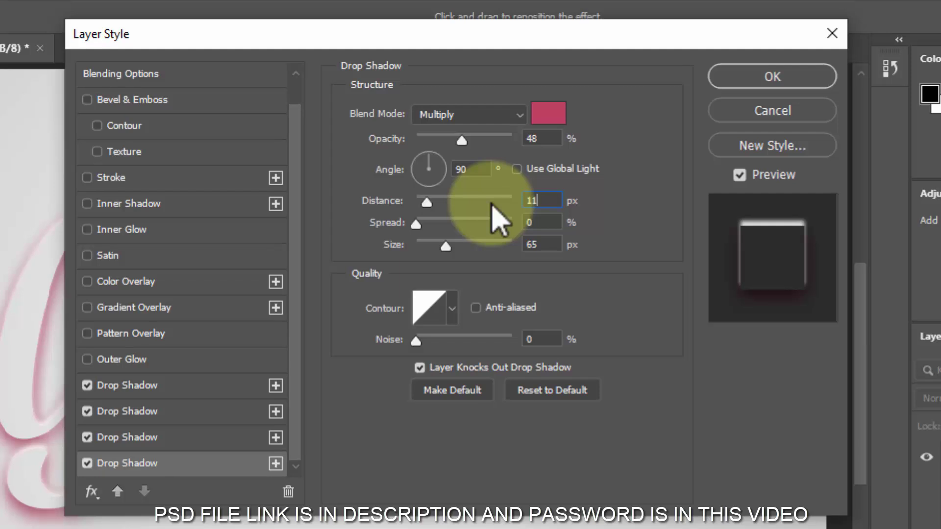
left_click(555, 244)
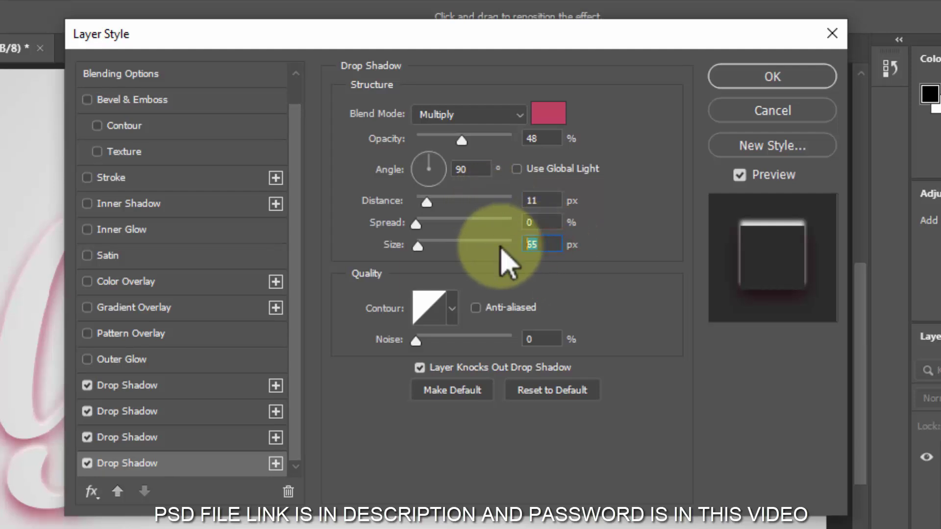
type("29")
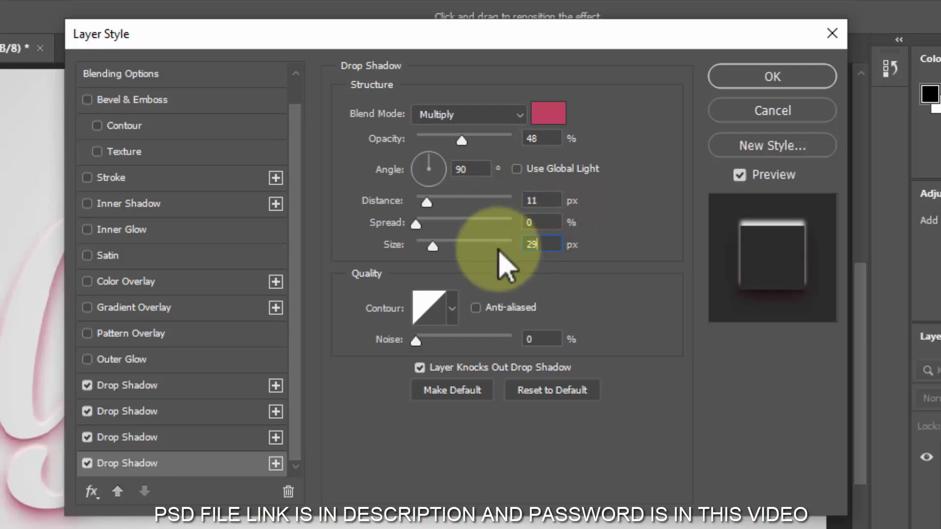
Step: Add a fifth drop shadow with 57% opacity, 7 px distance and 10 px size, and apply the layer style
left_click(273, 464)
left_click(200, 463)
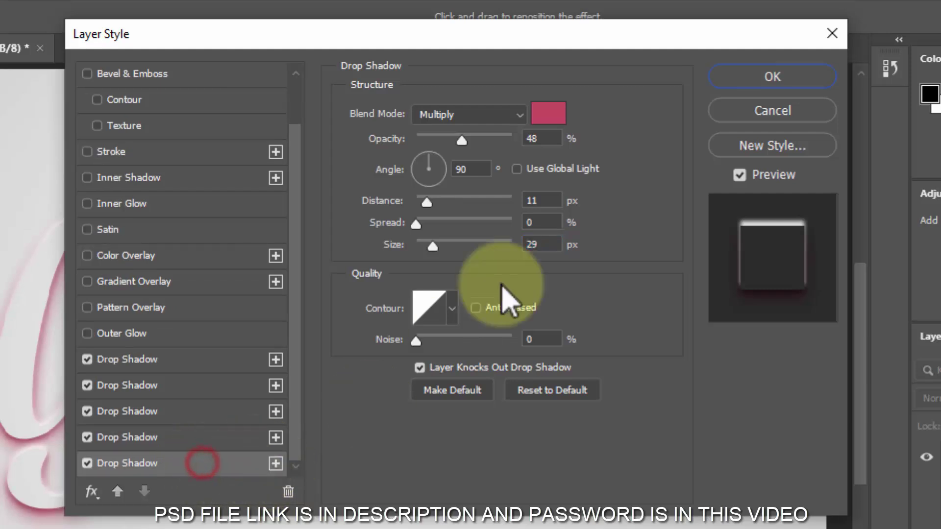
left_click(544, 139)
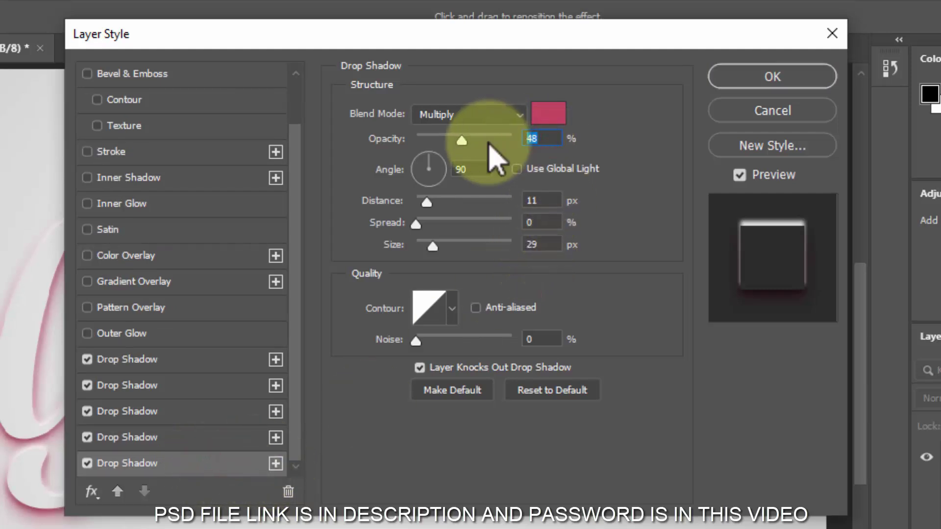
type("57")
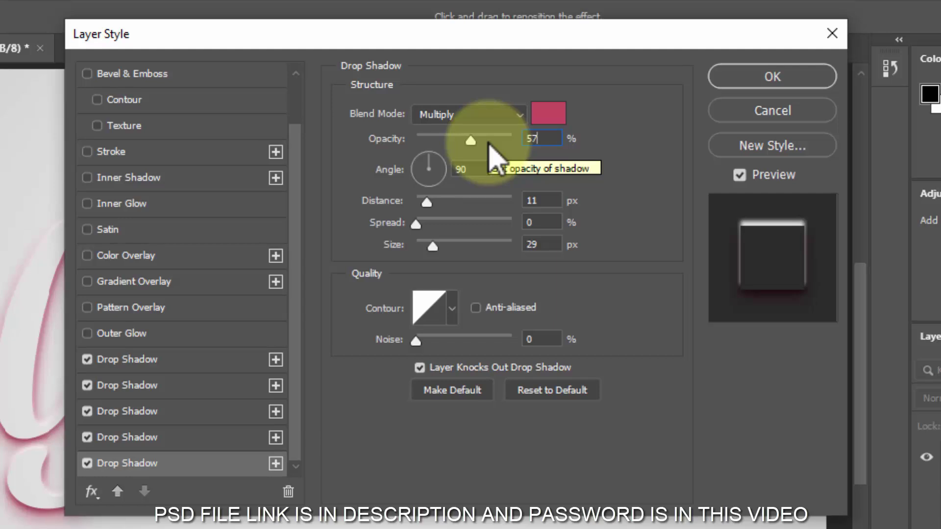
left_click(538, 200)
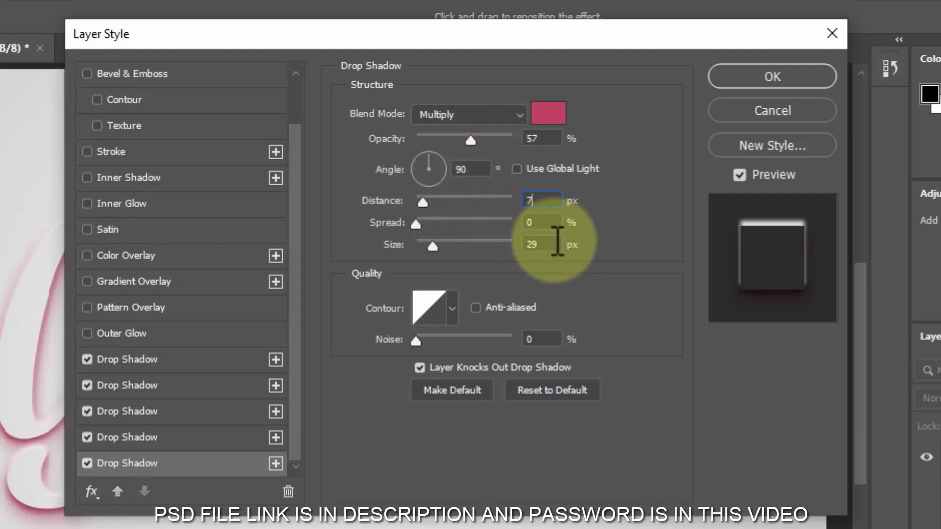
left_click(552, 243)
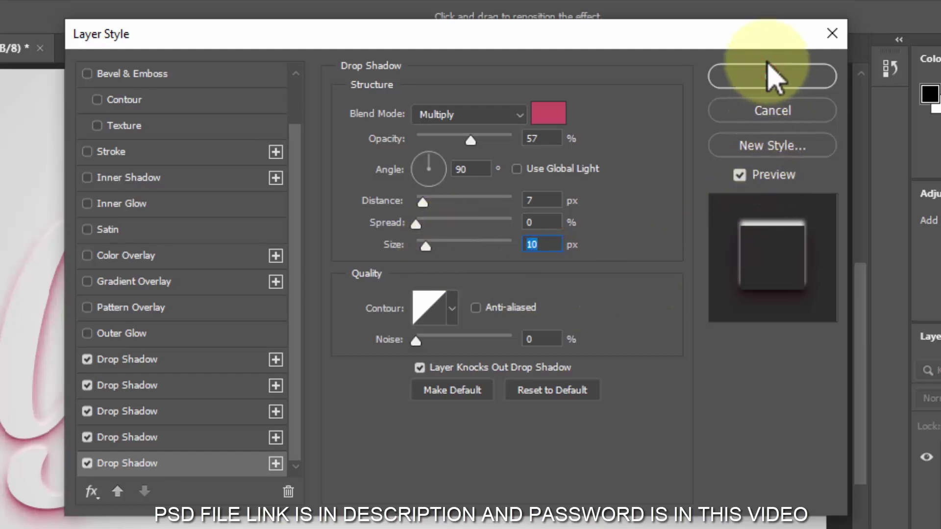
left_click(772, 76)
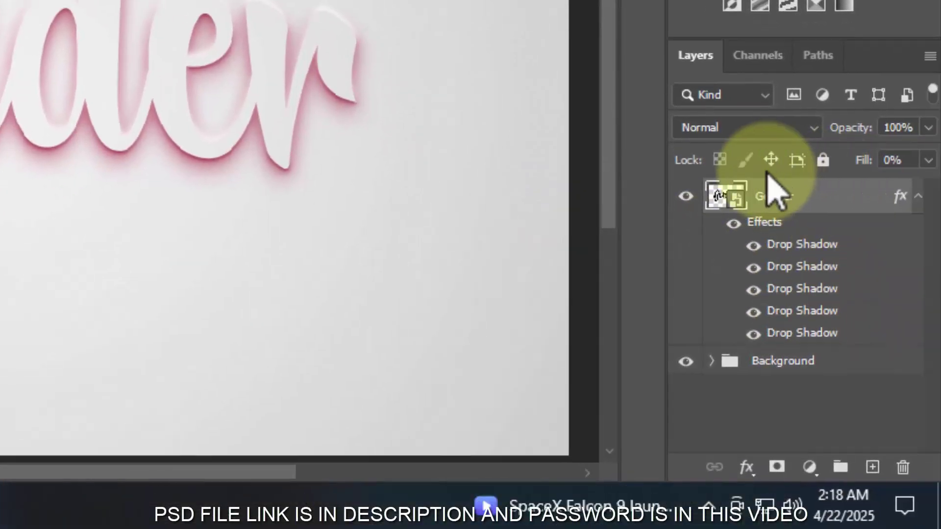
Step: Rename the Gender layer as Shadow and put it in a new group also named Shadow
double_click(774, 195)
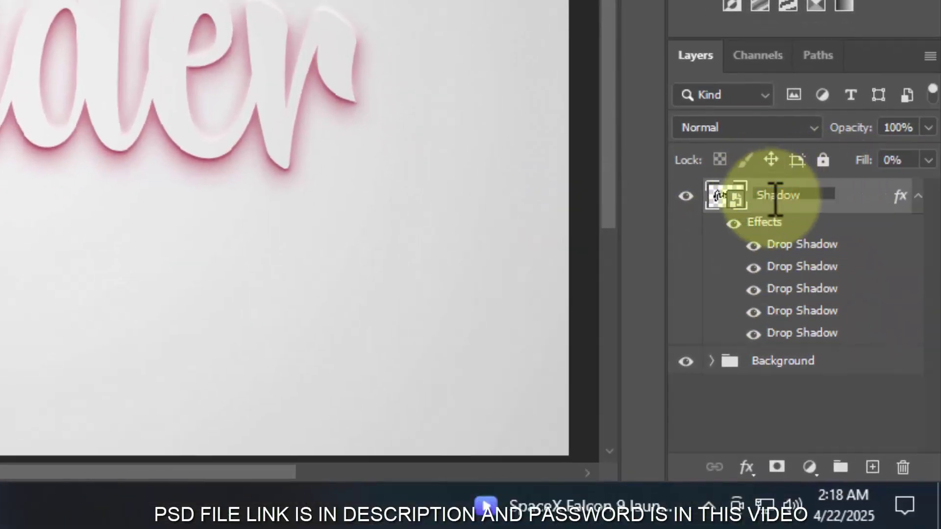
left_click(918, 196)
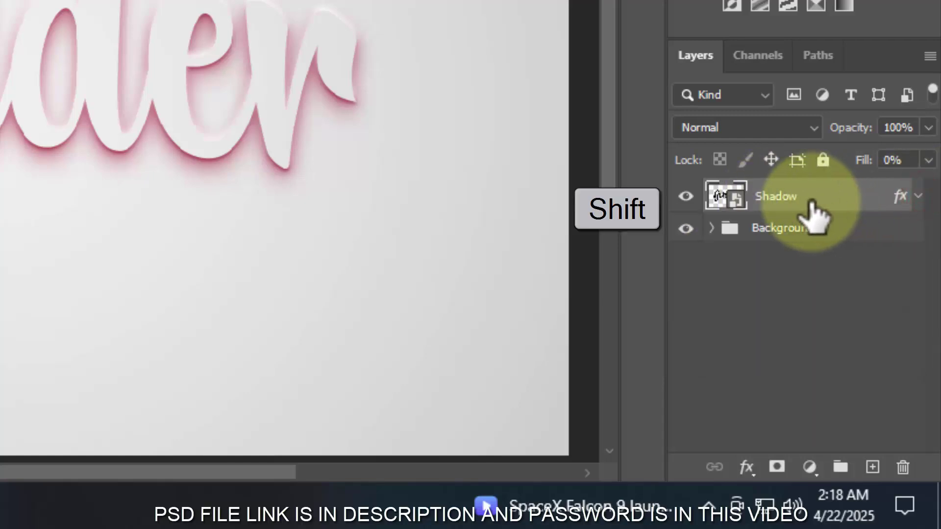
left_click(840, 466, "shift")
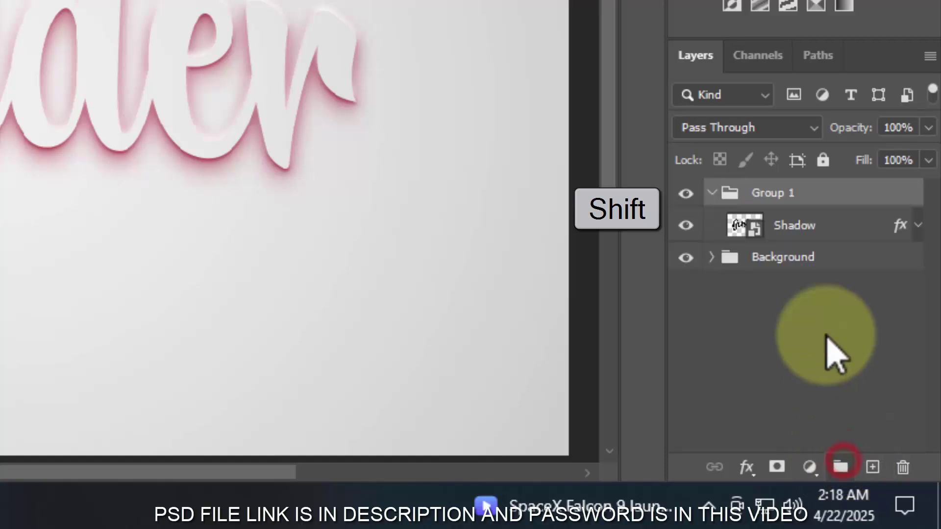
left_click(770, 192)
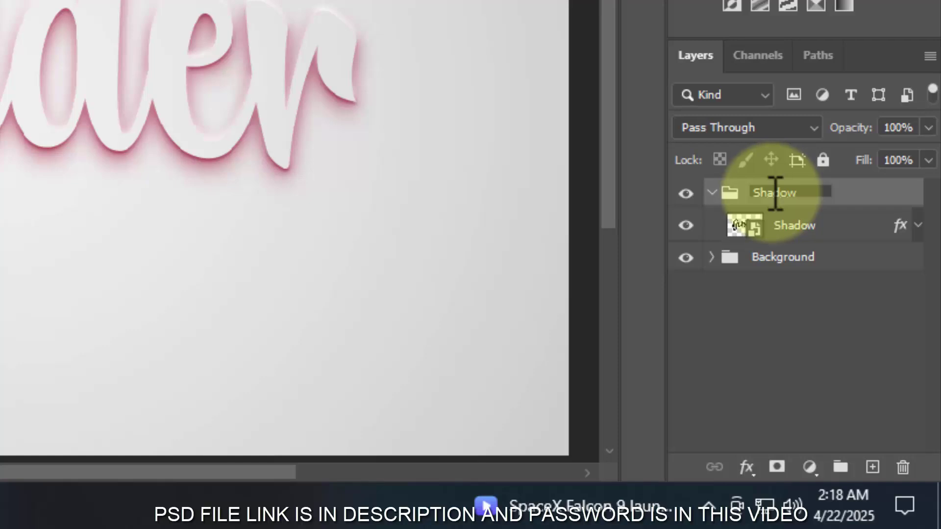
Step: Duplicate the Shadow layer and move the copy out of the group, above the collapsed Shadow group
left_click(841, 225)
key("ctrl+j")
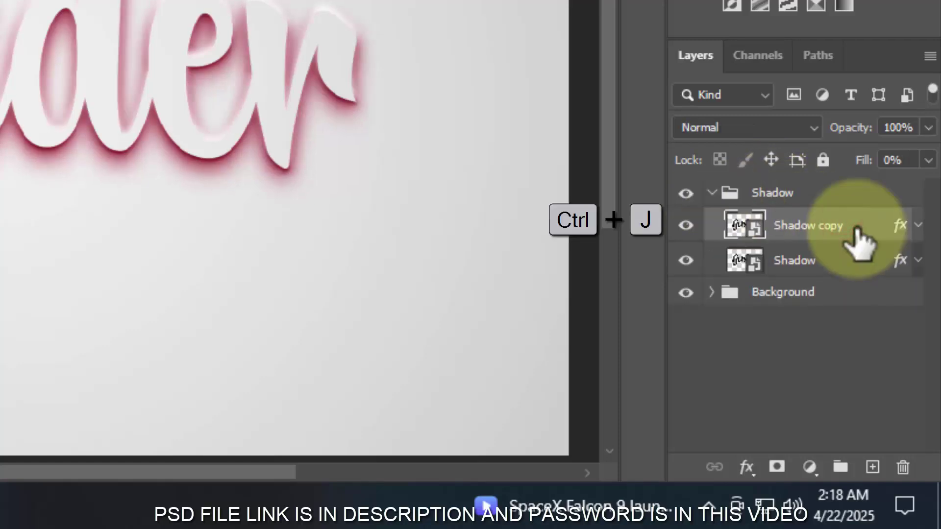
left_click_drag(831, 230, 814, 177)
left_click(711, 228)
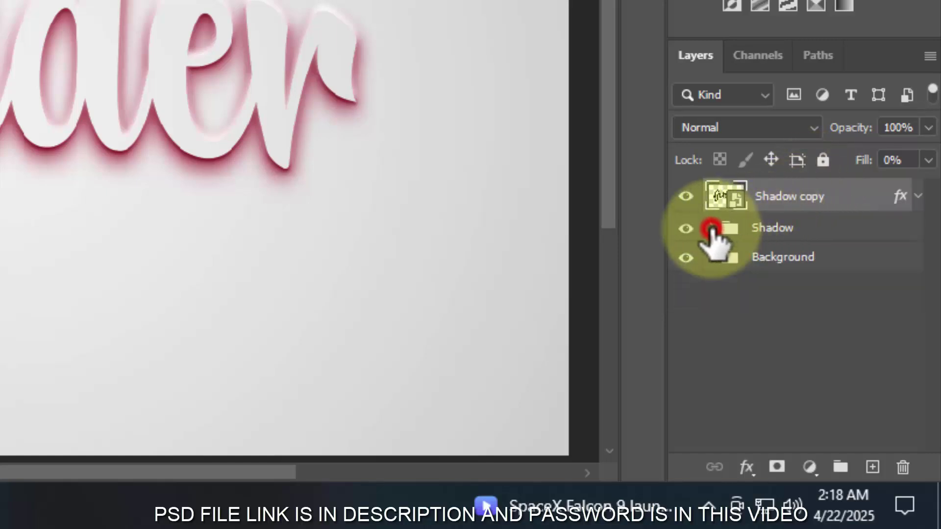
Step: Clear the layer style from the Shadow copy layer and set its fill opacity to 0%
right_click(859, 197)
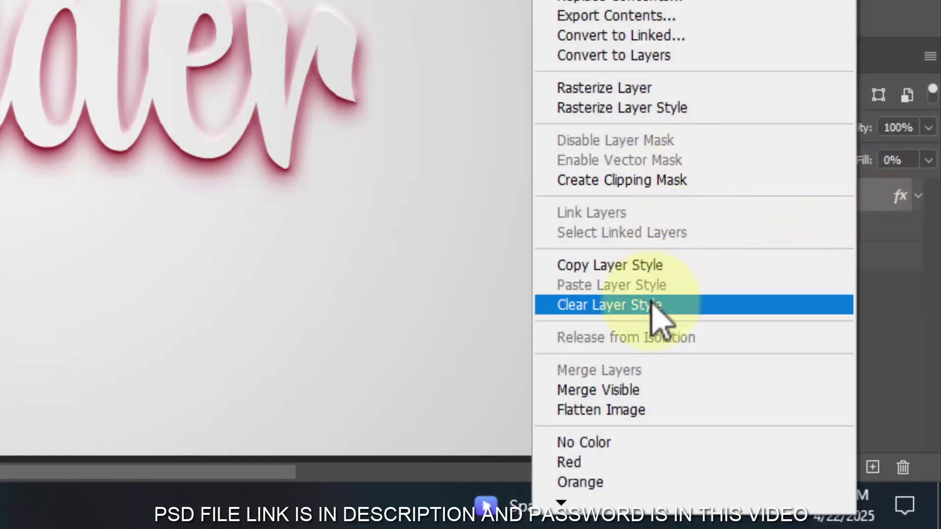
left_click(651, 305)
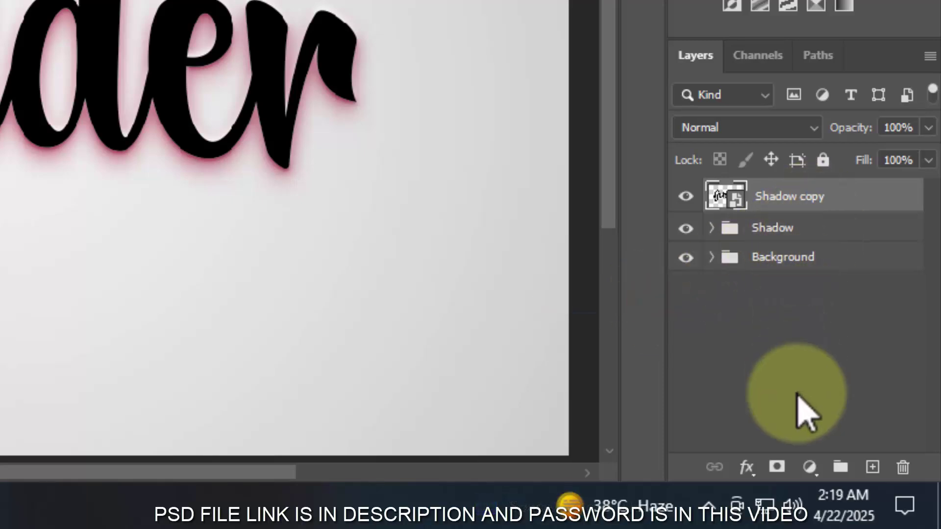
left_click(744, 467)
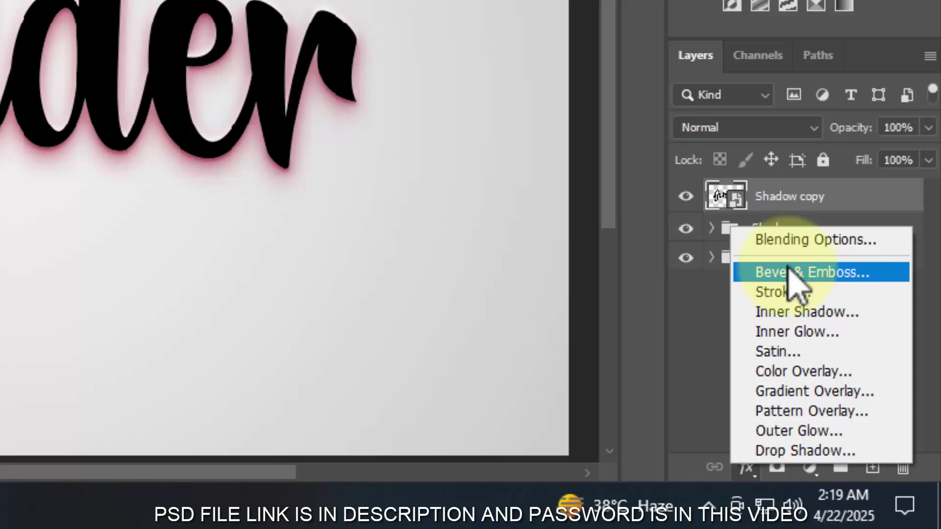
left_click(789, 241)
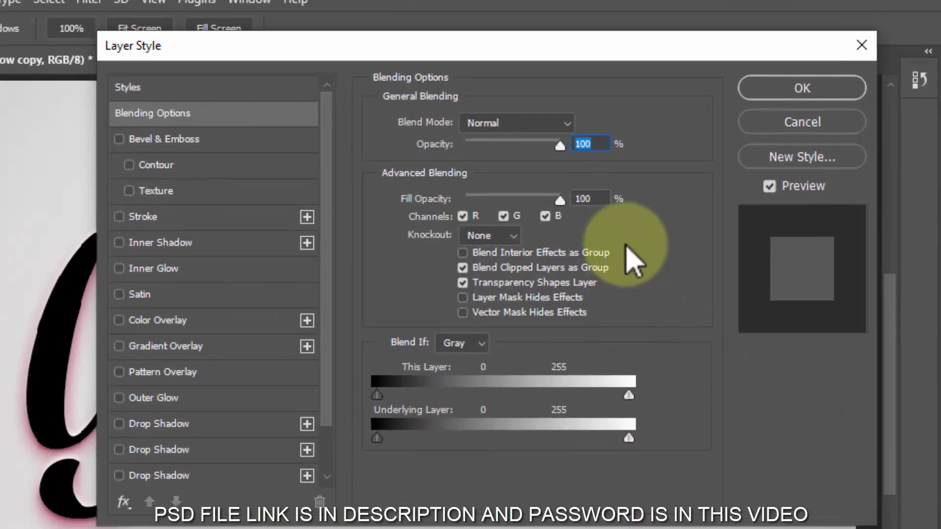
double_click(582, 189)
type("0")
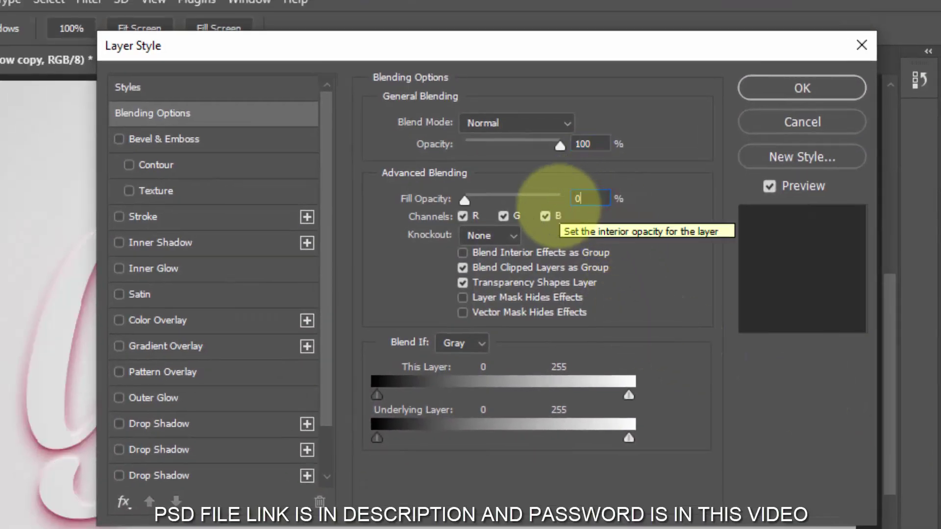
Step: Add a Bevel & Emboss with Stroke Emboss style, 1000% depth, Down direction and 21 px size
left_click(238, 143)
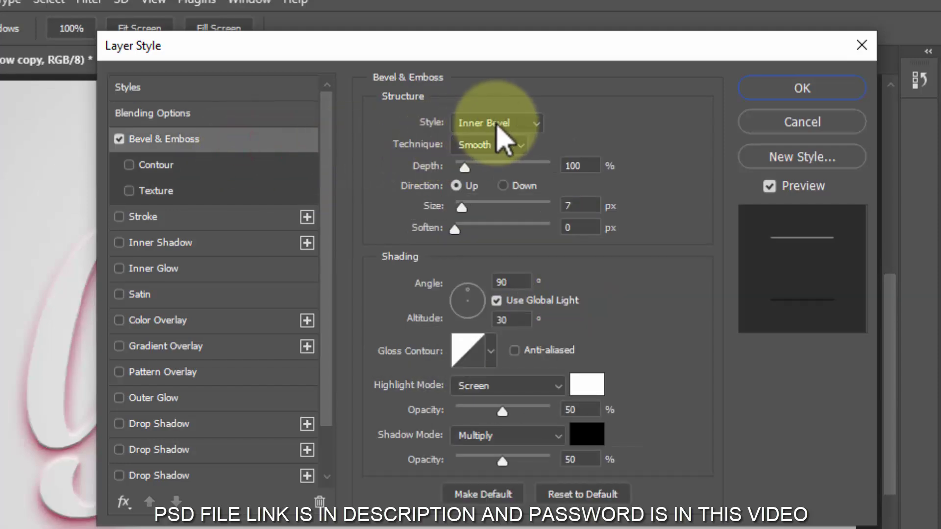
left_click(496, 122)
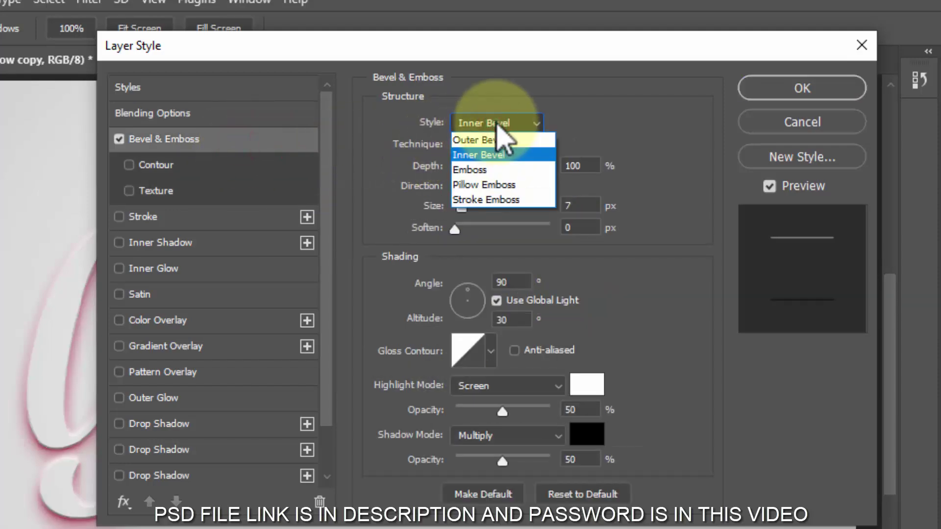
left_click(500, 199)
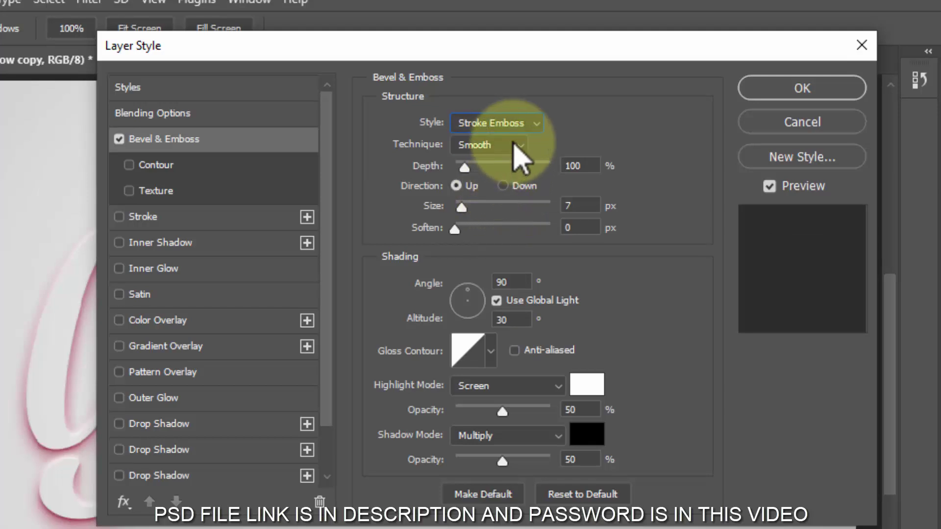
double_click(589, 165)
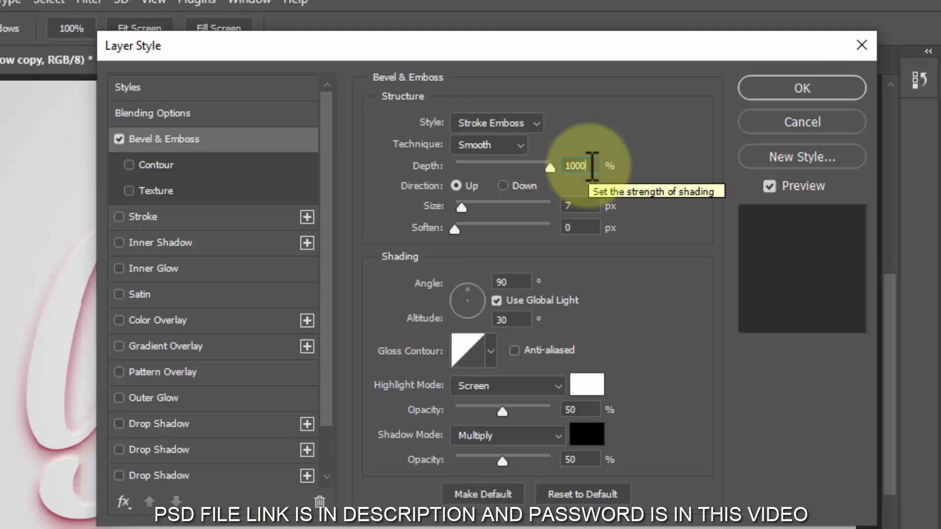
left_click(527, 185)
double_click(590, 205)
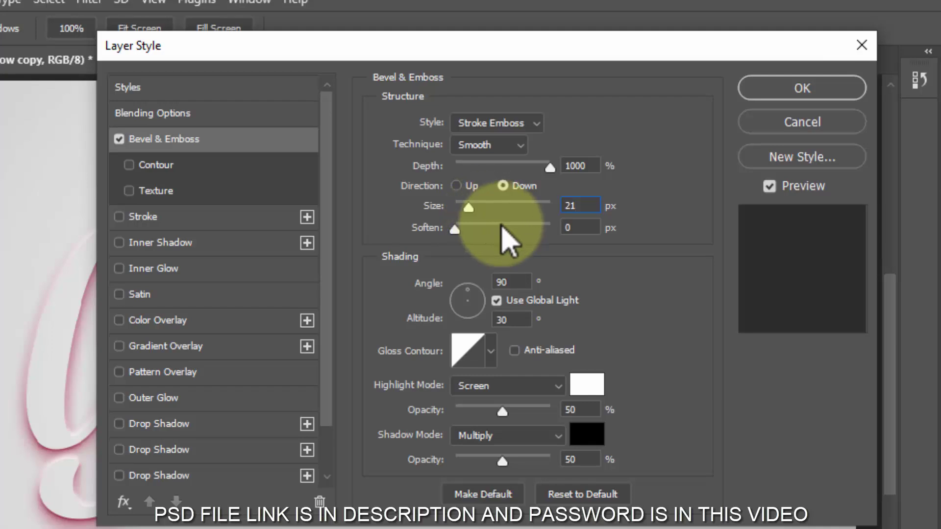
Step: Turn off global light for the bevel, with 90° angle and 30° altitude, and choose the Ring - Double gloss contour
double_click(512, 282)
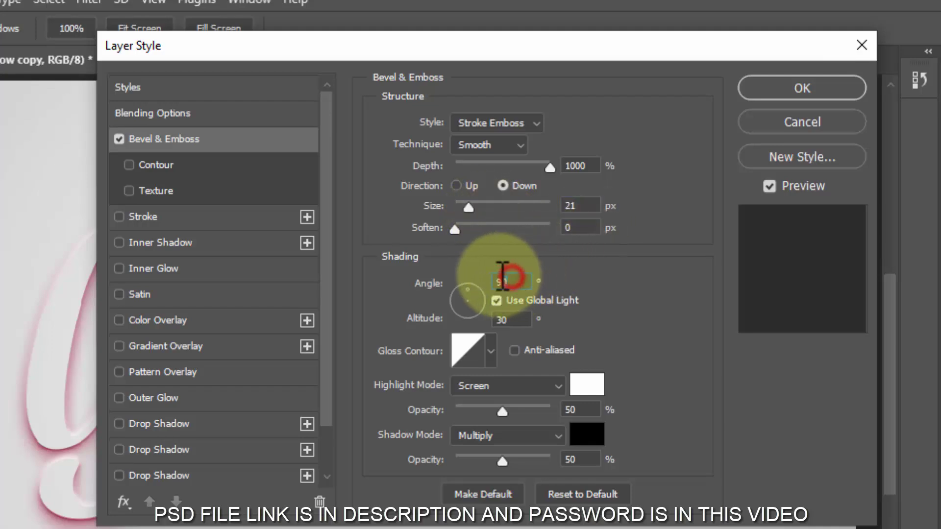
double_click(509, 318)
left_click(496, 300)
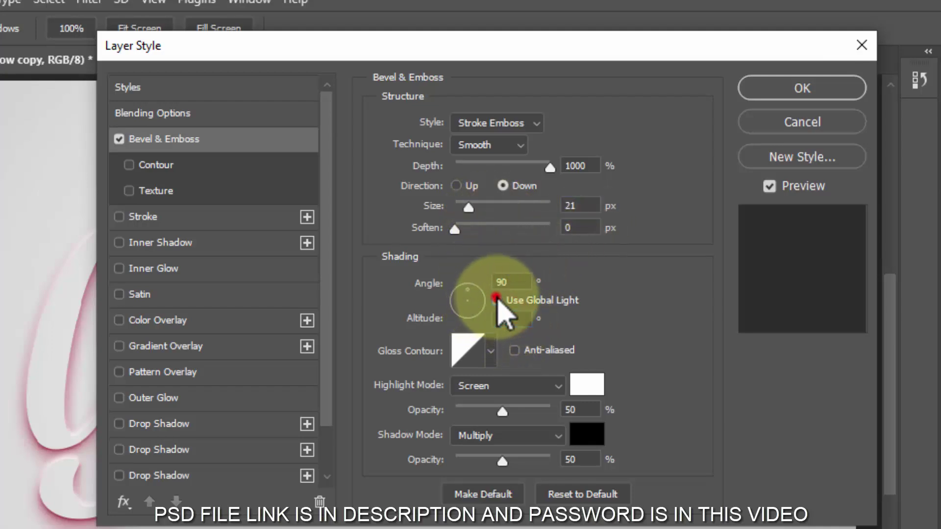
left_click(460, 339)
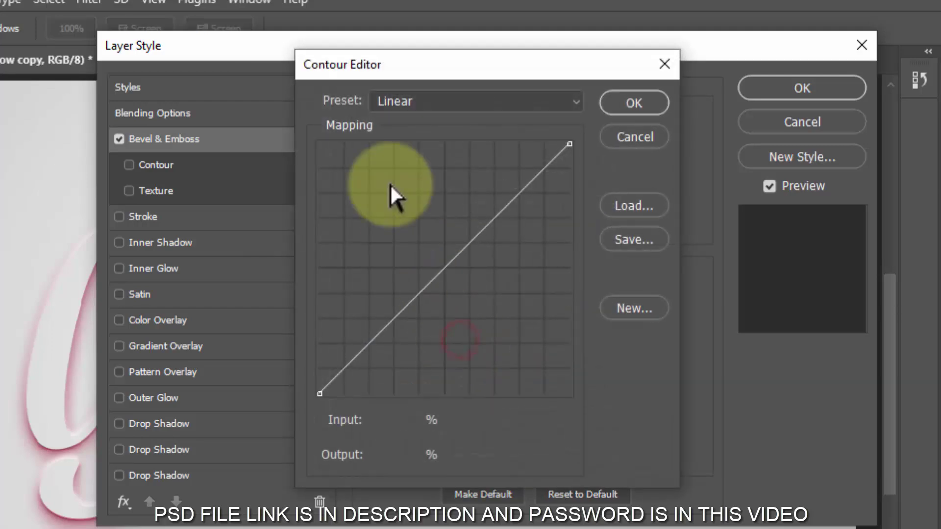
left_click(405, 101)
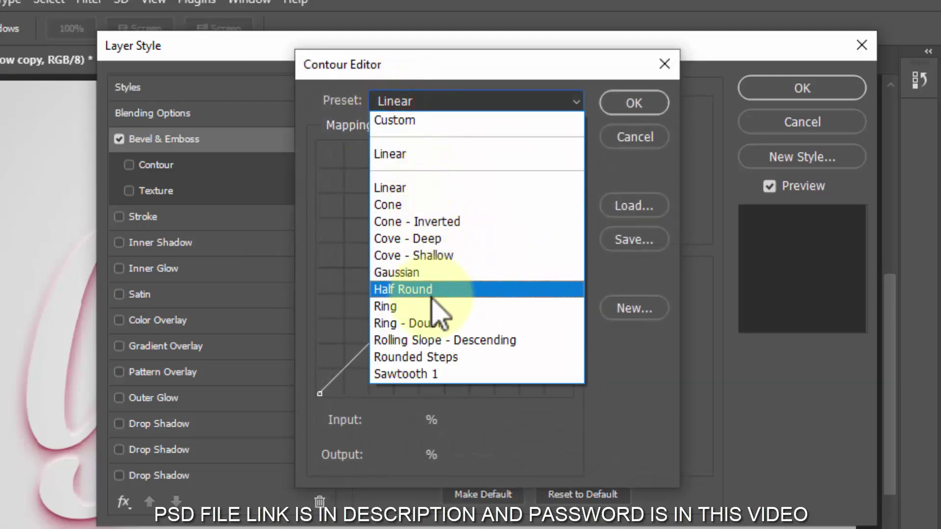
left_click(427, 323)
left_click(633, 98)
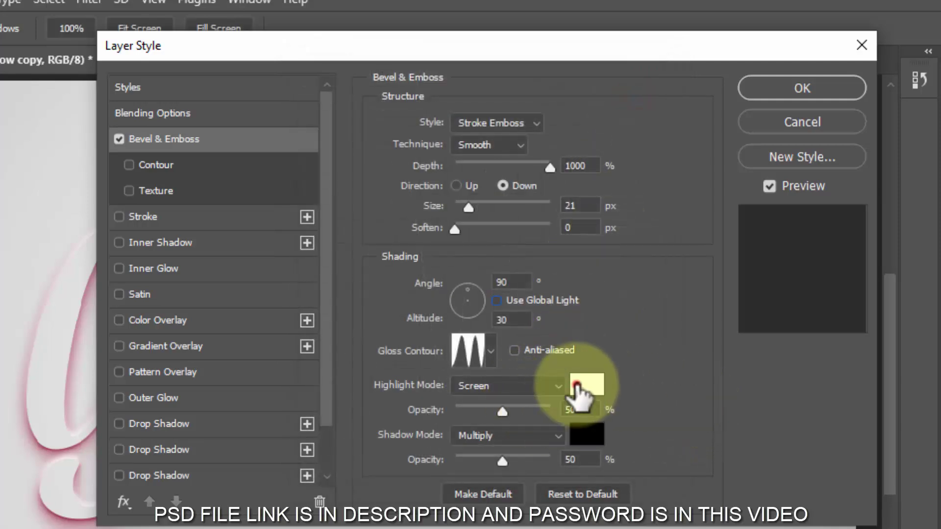
Step: Set the bevel highlight colour to #ffb1db and its opacity to 100%
left_click(585, 384)
type("ff")
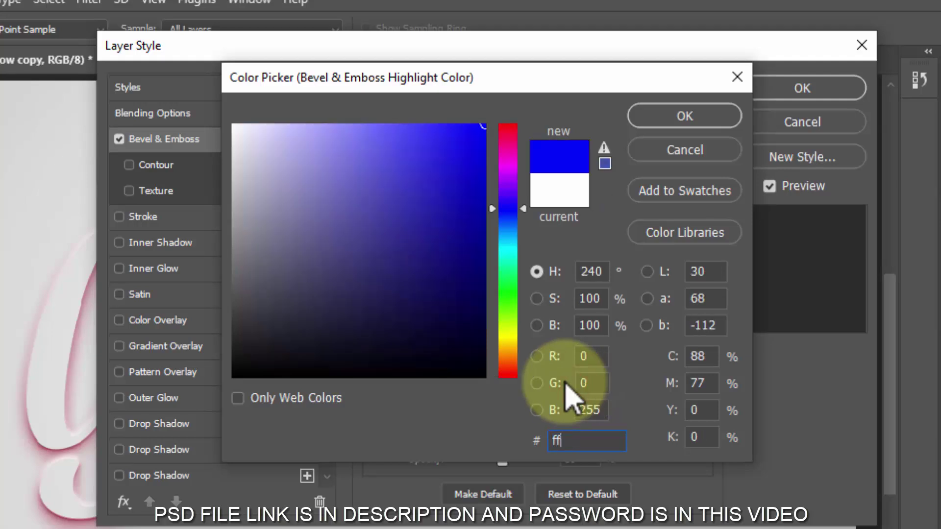
type("b1")
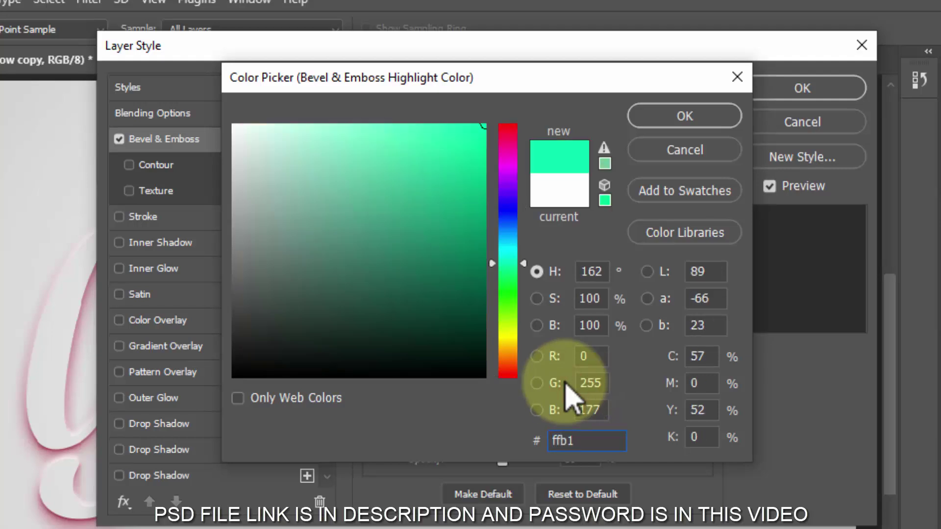
type("db")
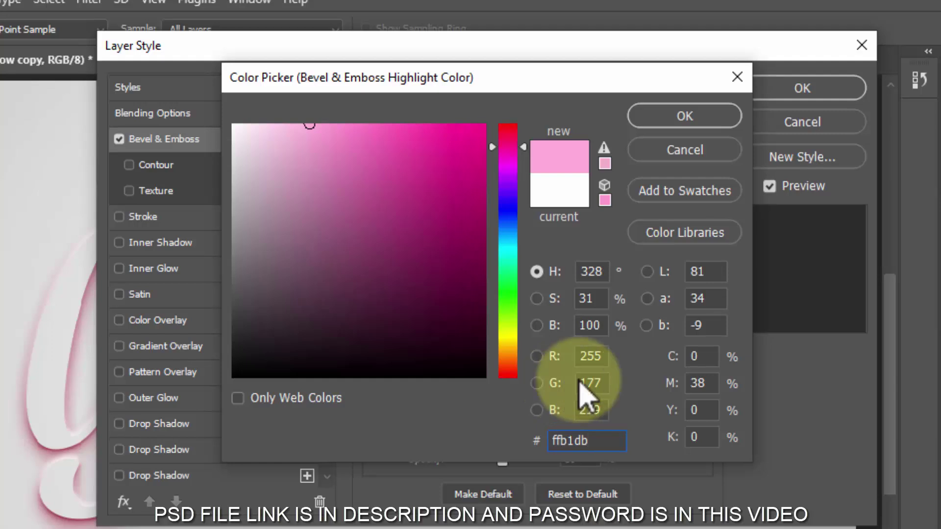
left_click(699, 116)
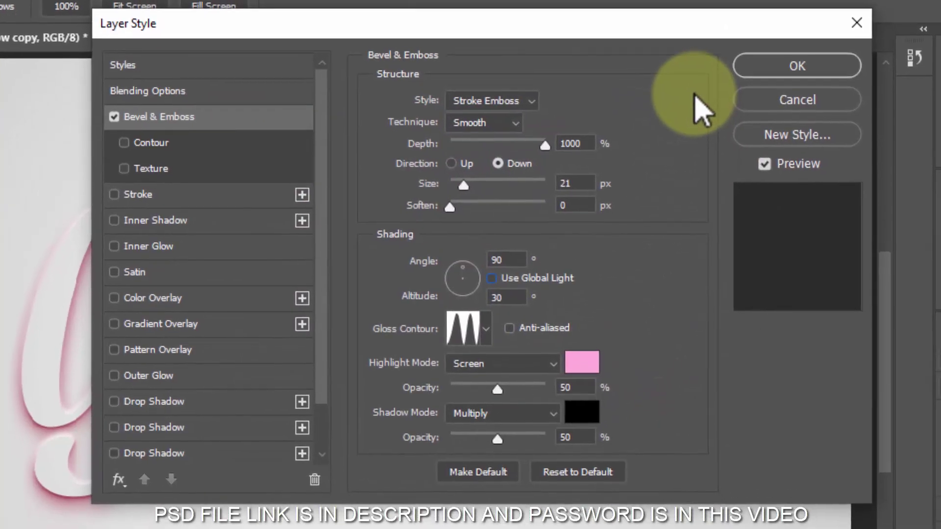
left_click_drag(495, 381, 571, 388)
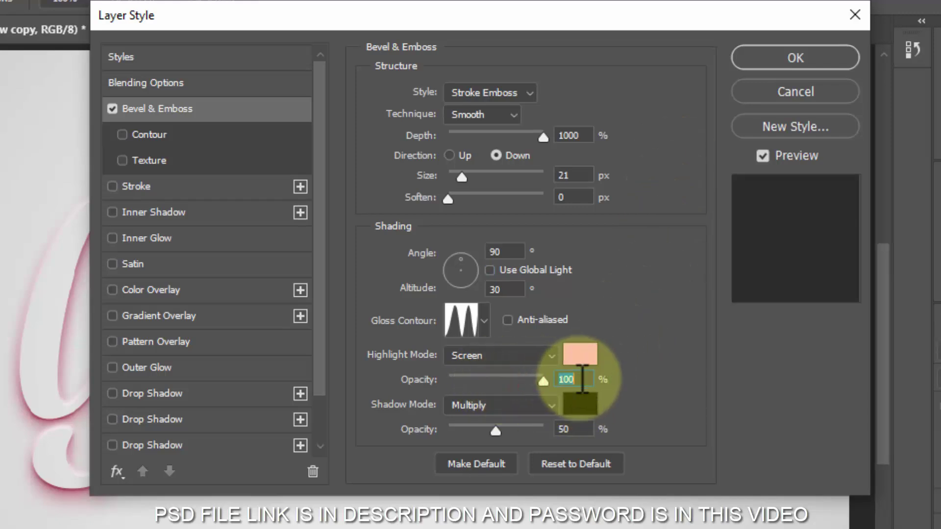
Step: Use a black bevel shadow at 10% opacity and enable the bevel's Contour with a 50% range
left_click(580, 408)
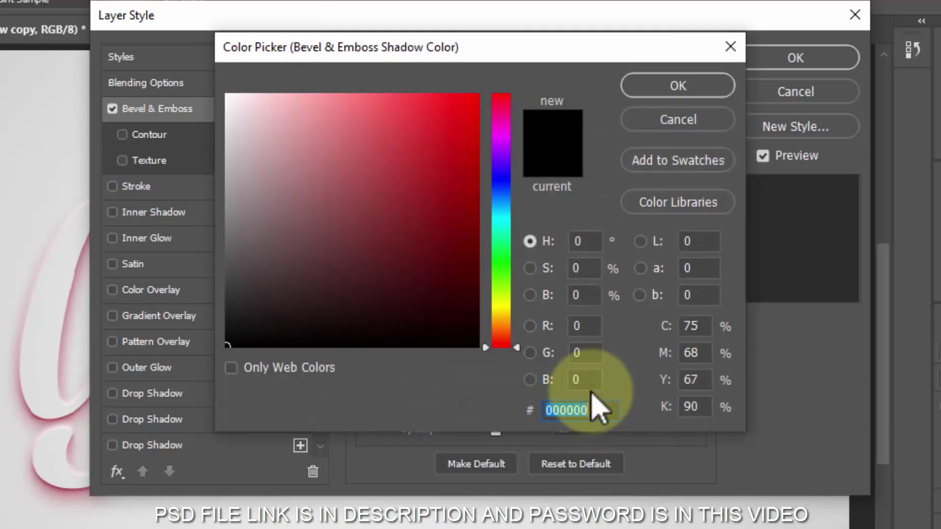
left_click(678, 87)
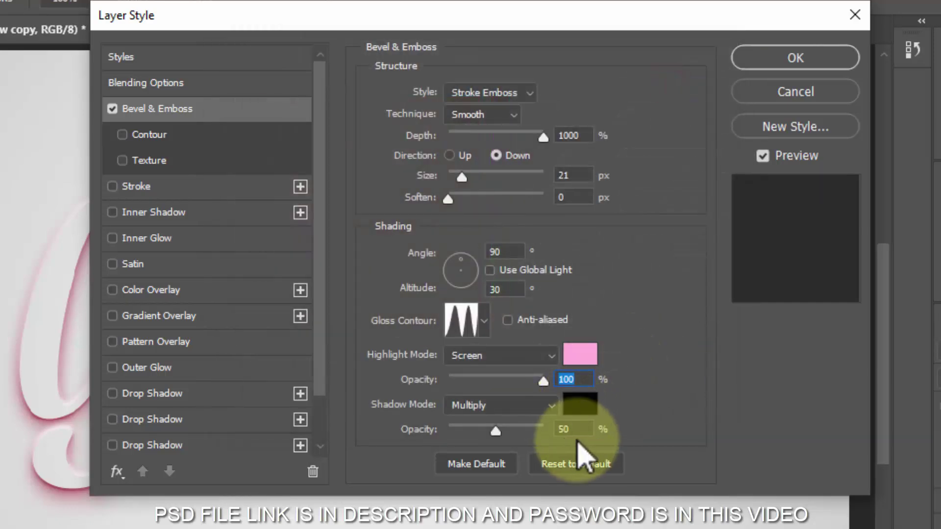
left_click(571, 430)
type("10")
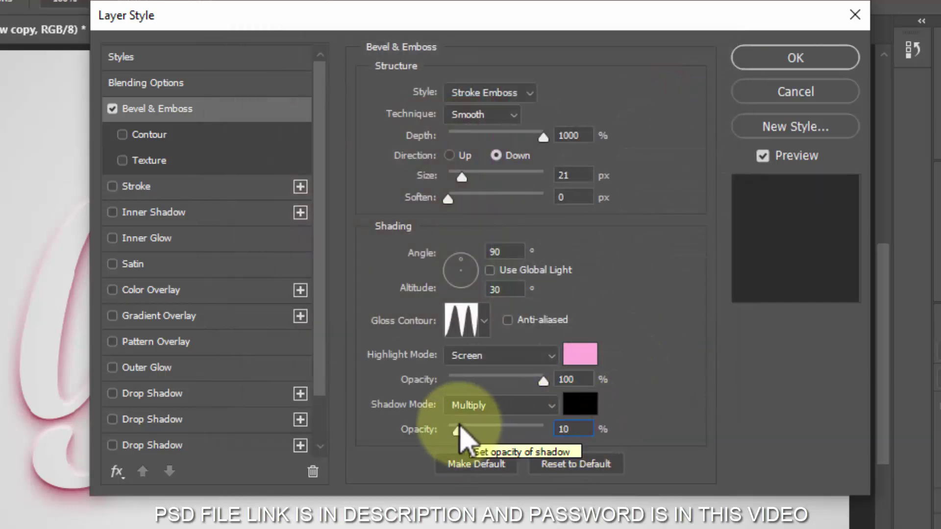
left_click(160, 134)
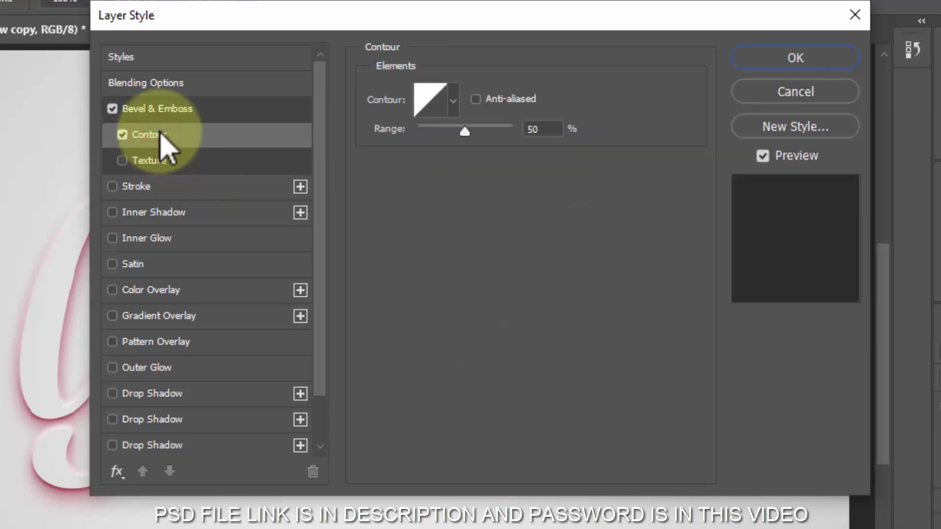
left_click(538, 129)
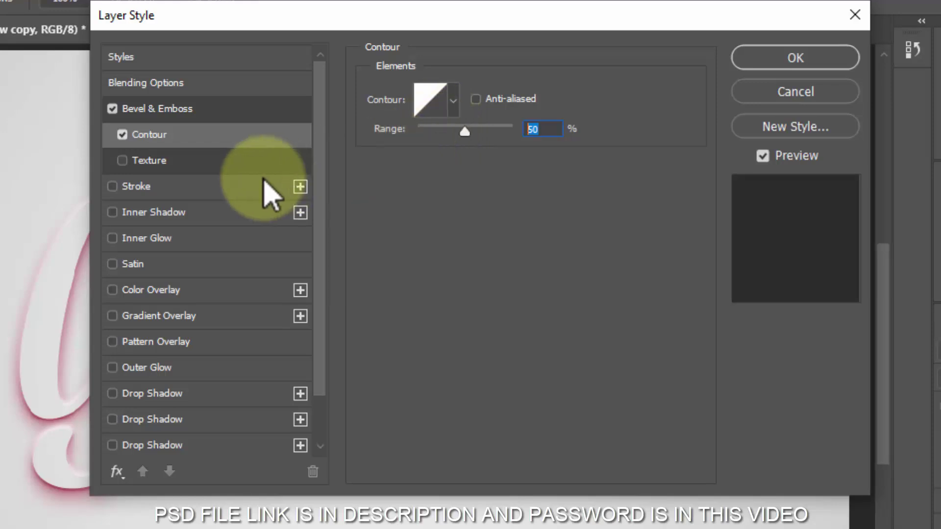
Step: Add a 10 px inside stroke in colour #eb83b6, apply the layer style and collapse the layer's effects list
left_click(211, 186)
left_click(572, 93)
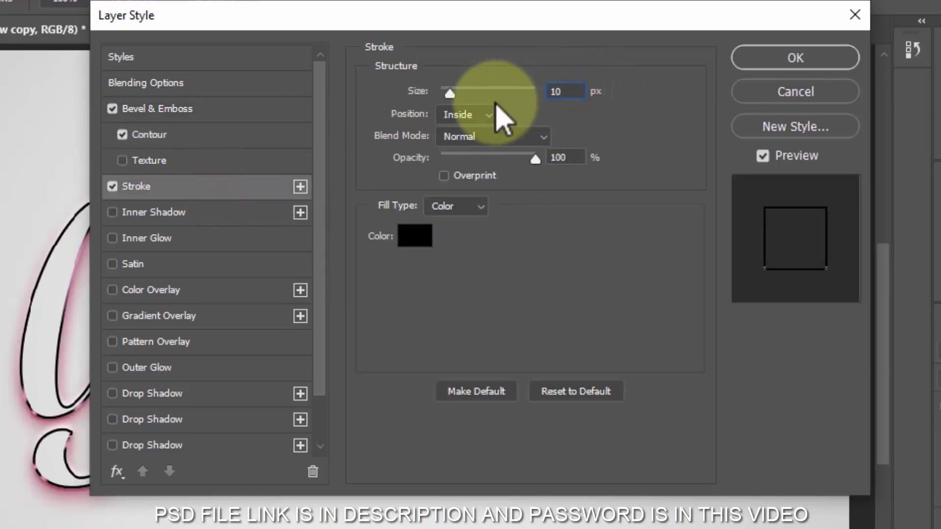
left_click(422, 235)
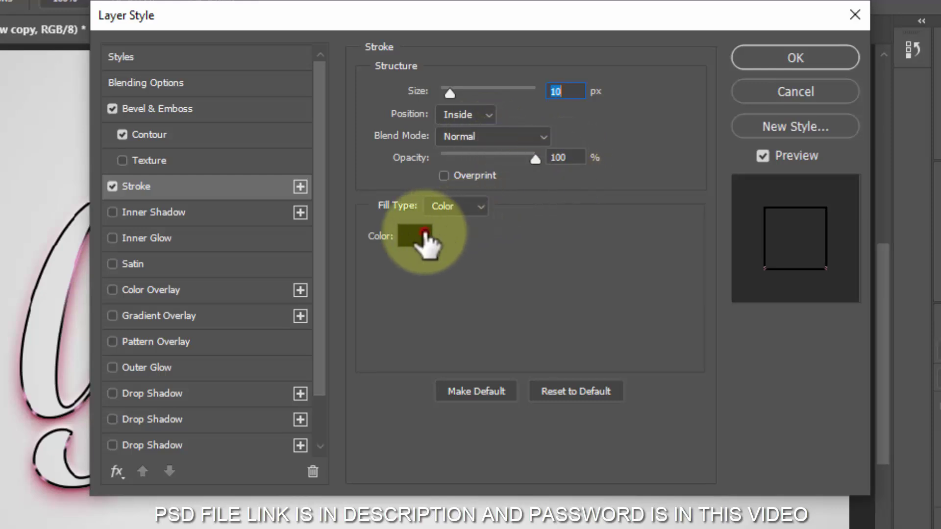
type("e")
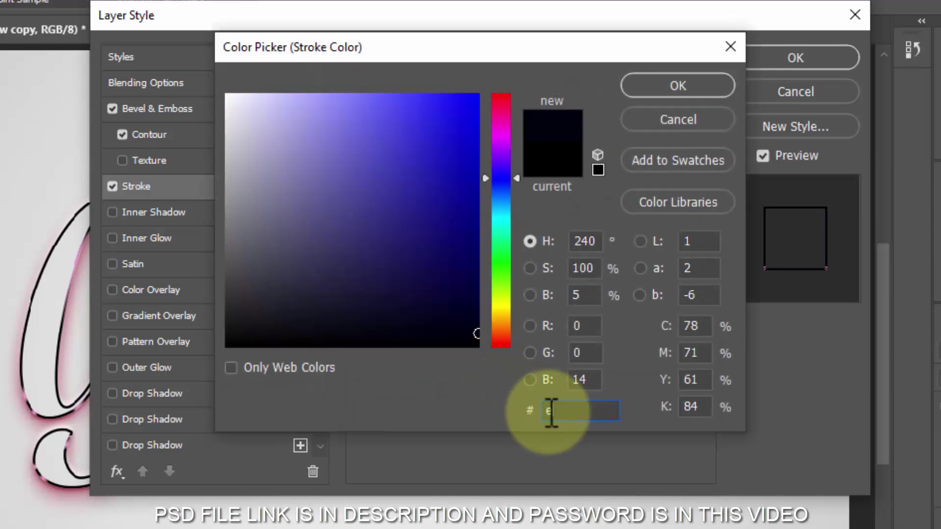
type("b")
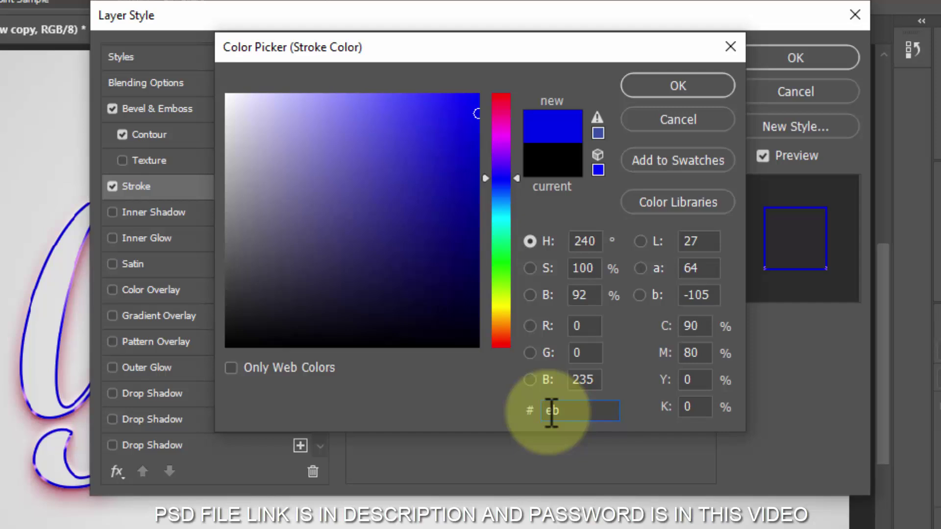
type("83")
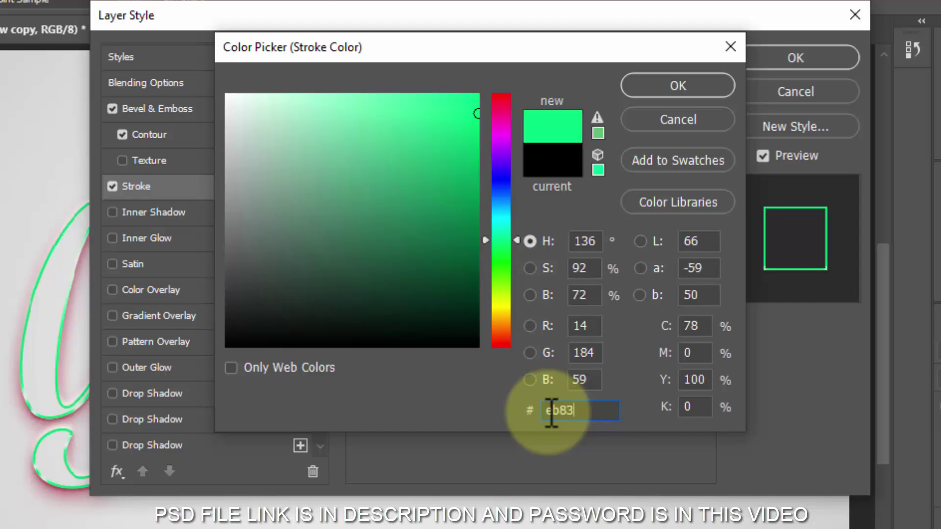
type("b6")
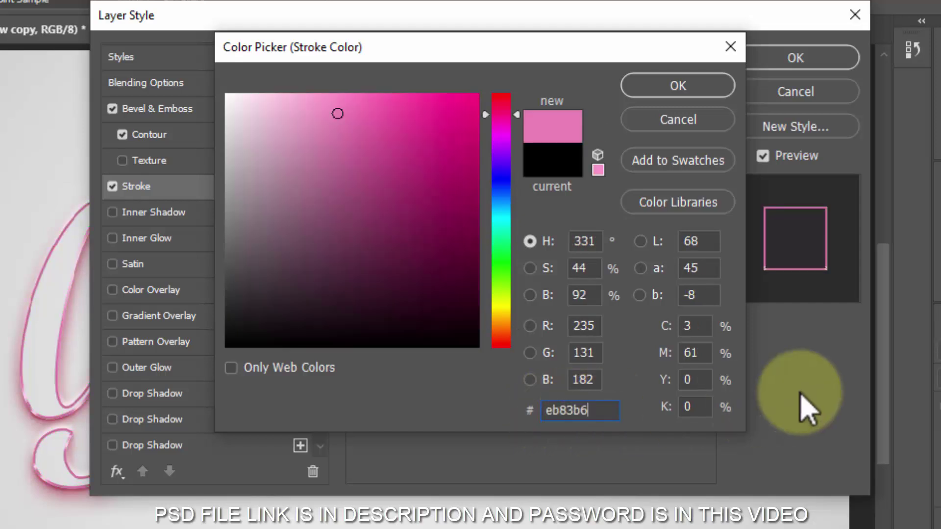
left_click(687, 87)
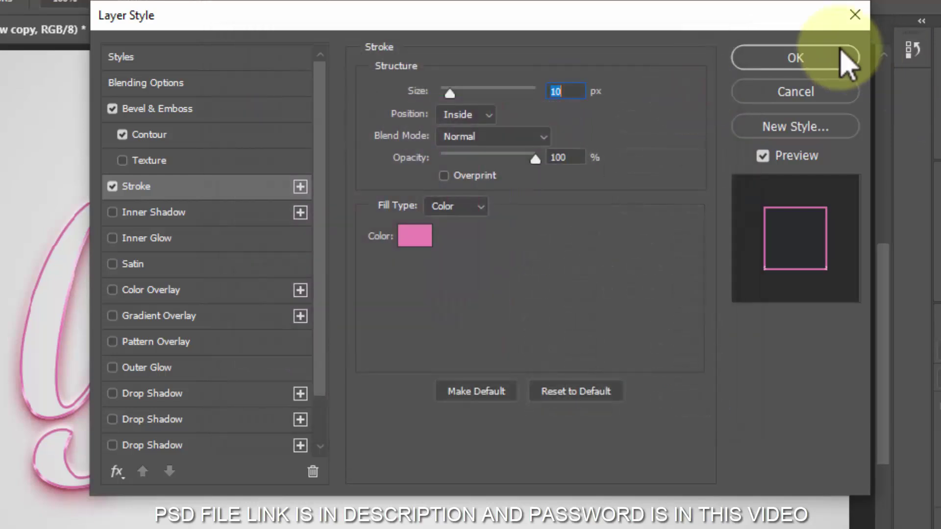
left_click(850, 61)
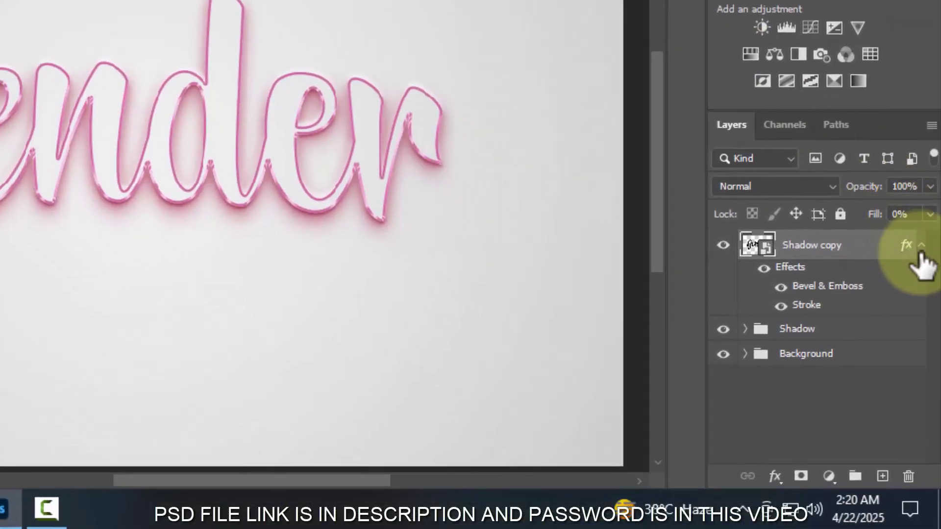
left_click(919, 247)
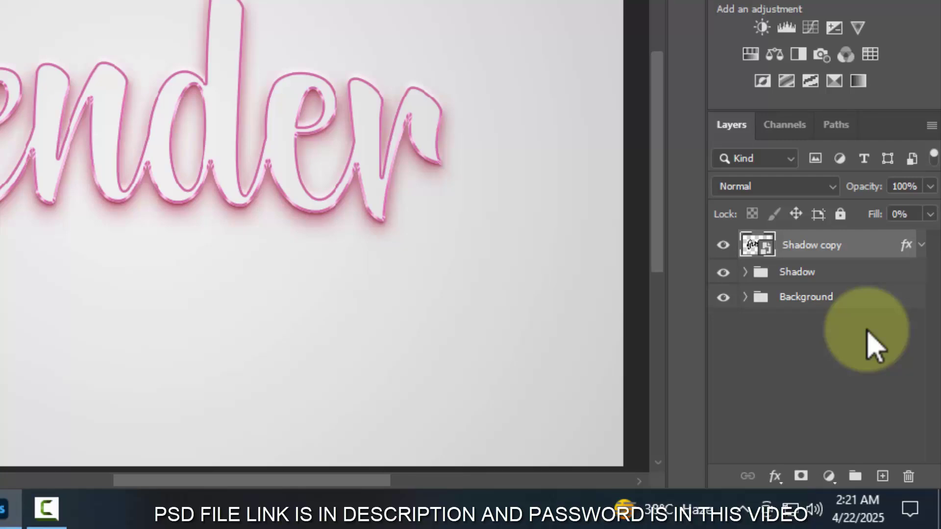
Step: Duplicate the Shadow copy layer with the repeat-transform command
key("ctrl+shift+alt+t")
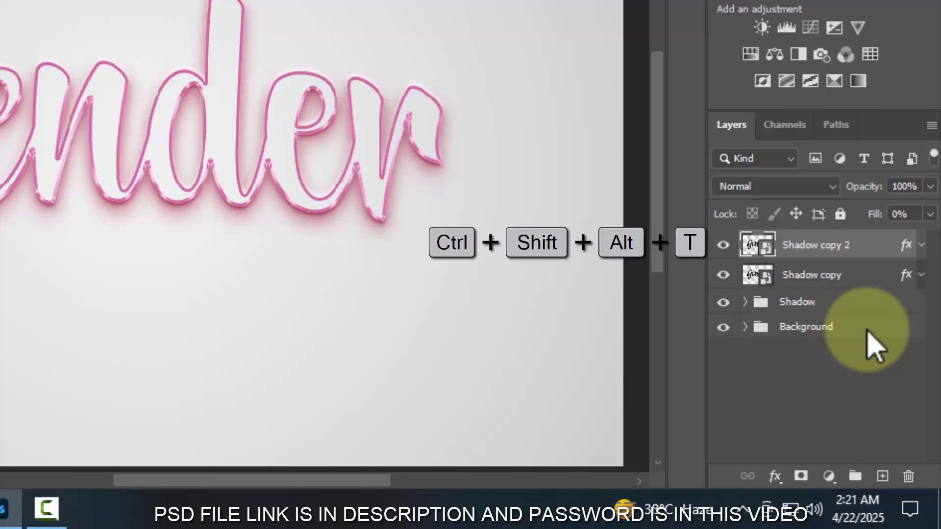
Step: Change the stroke colour of the Shadow copy 2 layer to #fc9fcd and apply the layer style
double_click(906, 245)
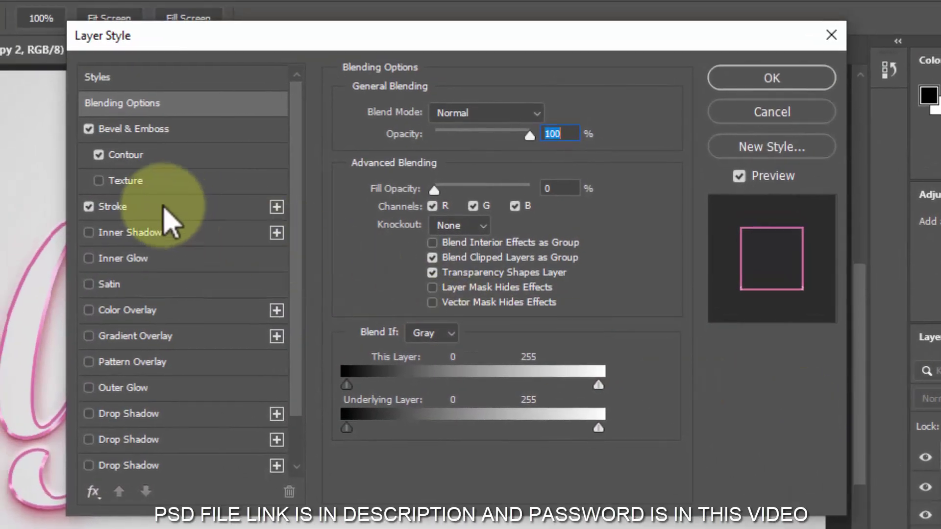
left_click(164, 208)
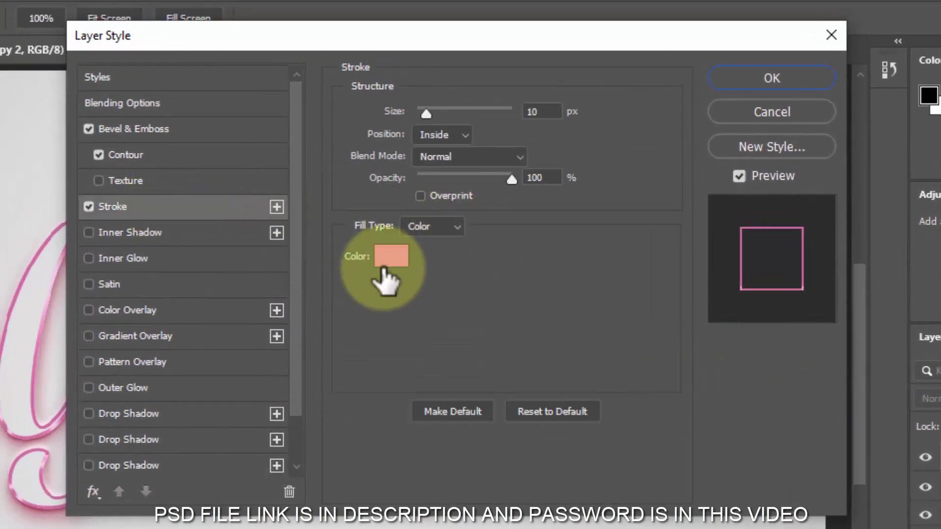
left_click(391, 258)
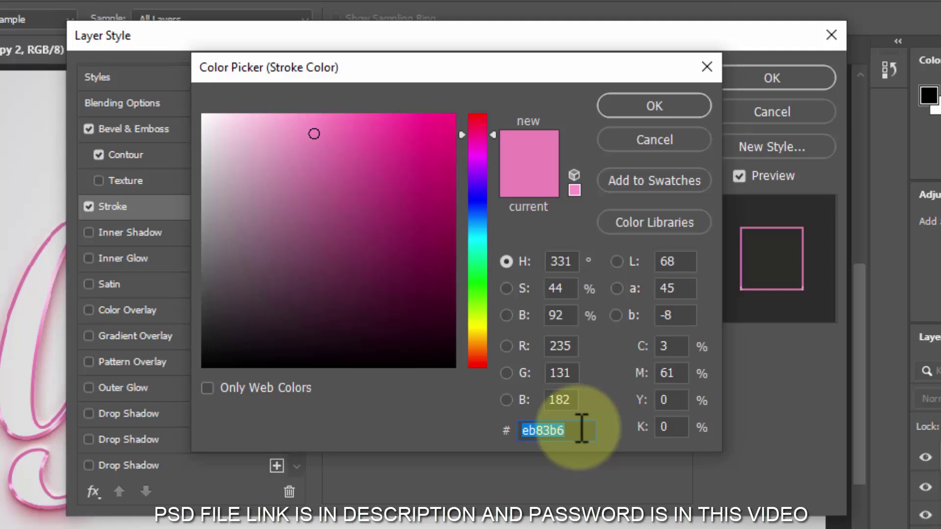
type("fc")
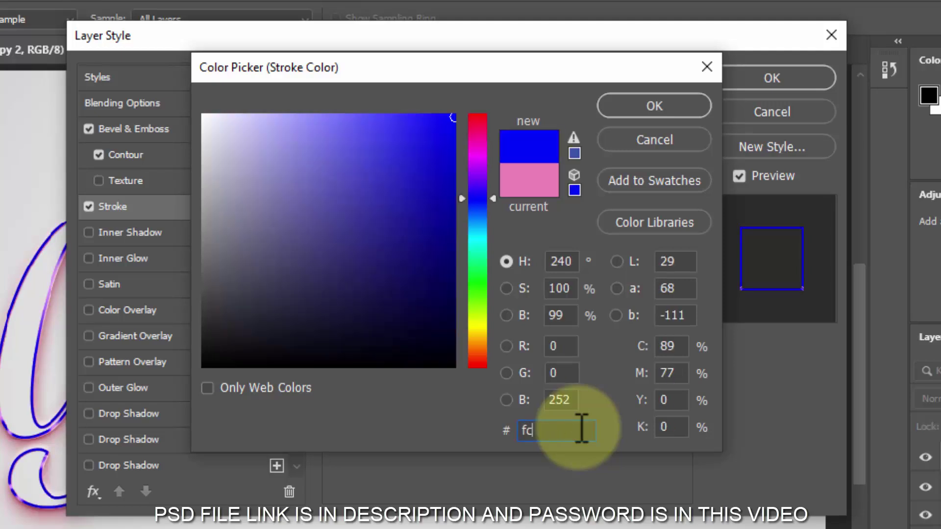
type("9fcd")
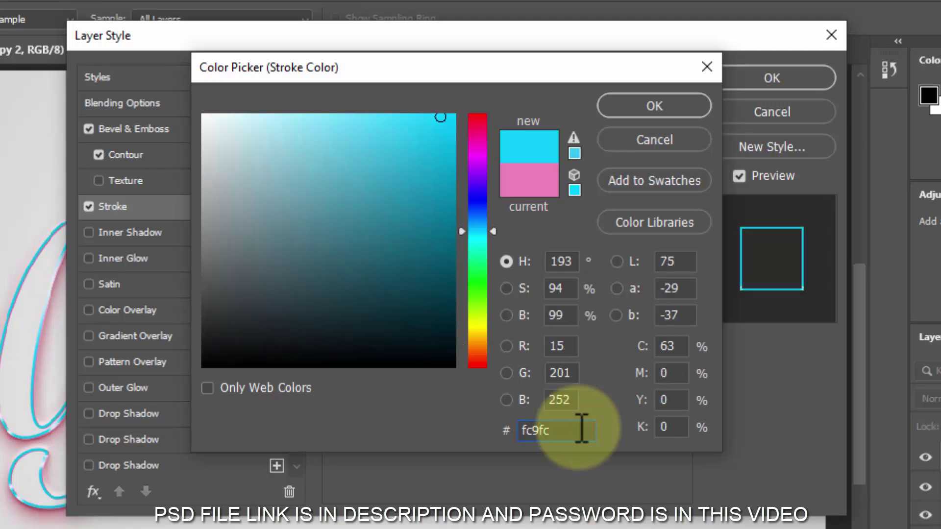
left_click(682, 103)
left_click(784, 79)
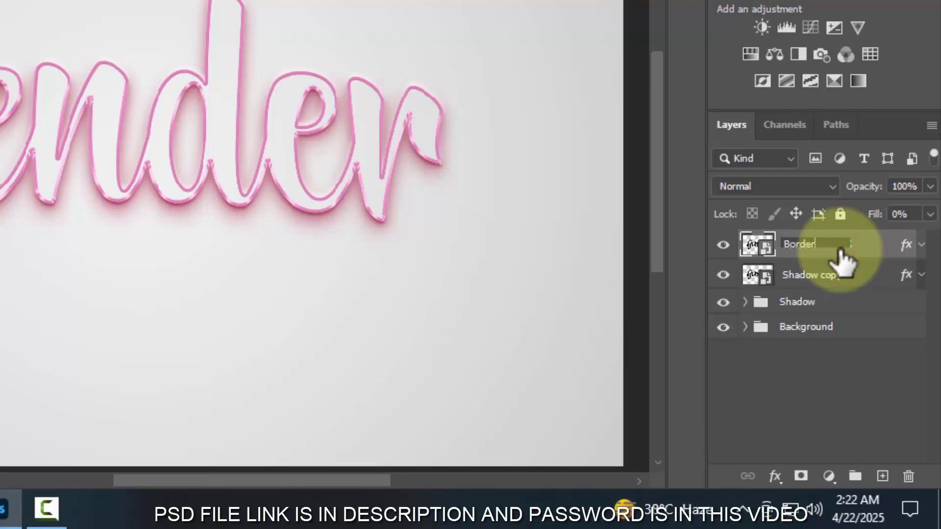
Step: Rename both Shadow copy layers as Border and stack 22 repeat-transform duplicates of the upper one
double_click(824, 276)
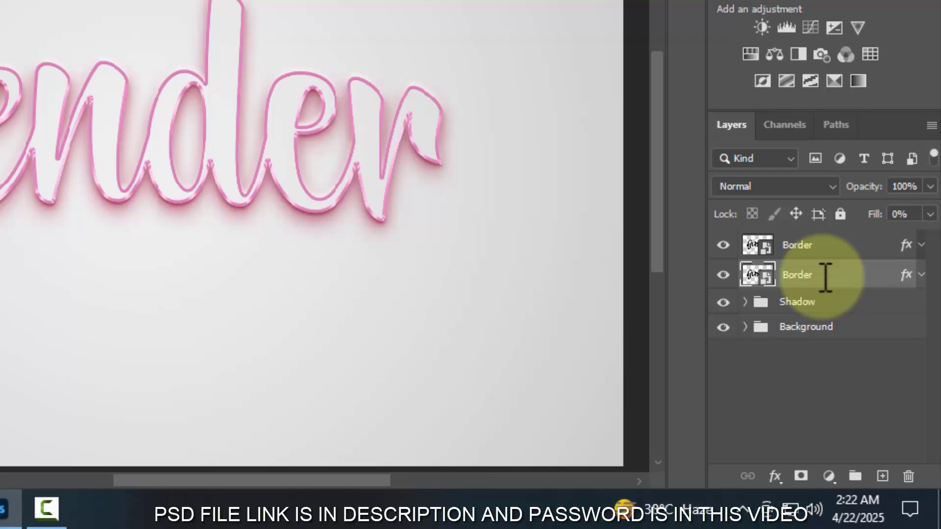
left_click(850, 247)
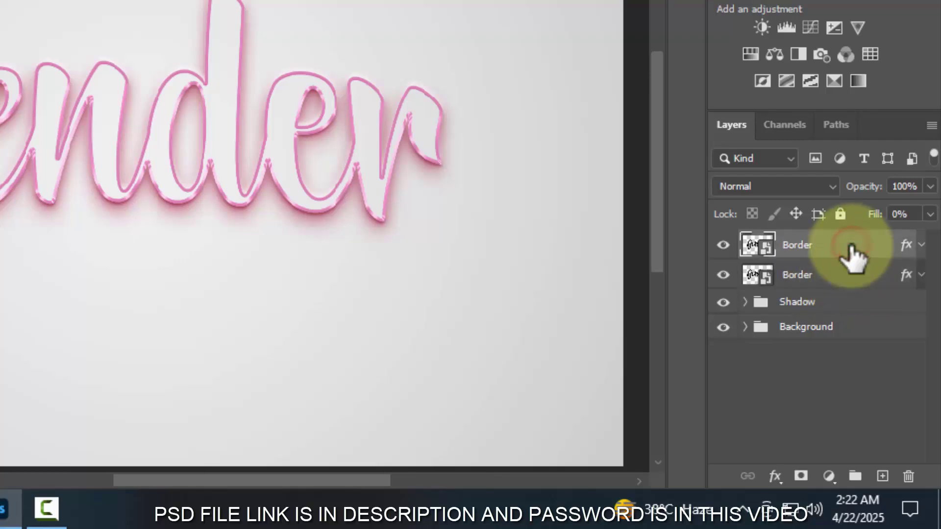
key("ctrl+shift+alt+t")
key("ctrl+shift+alt+t")
key("ctrl+shift+alt+t")
key("ctrl+shift+alt+t")
key("ctrl+shift+alt+t")
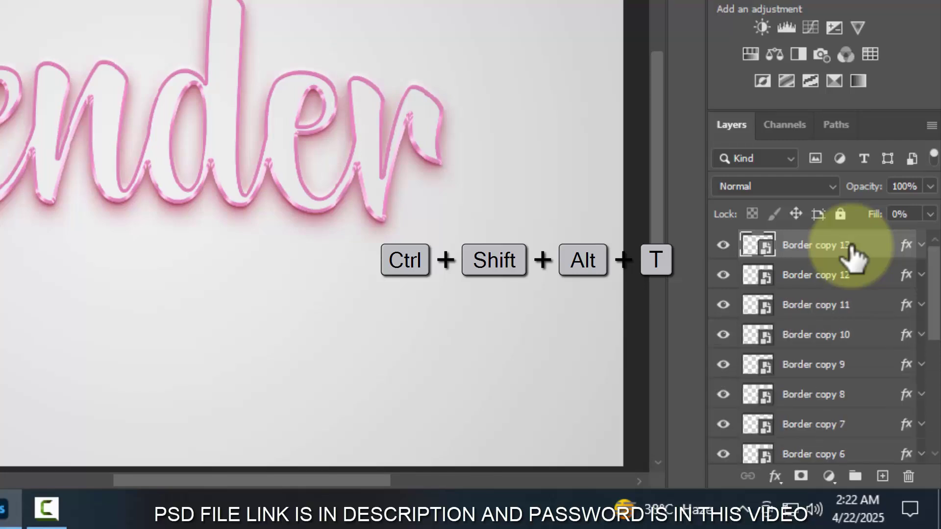
key("ctrl+shift+alt+t")
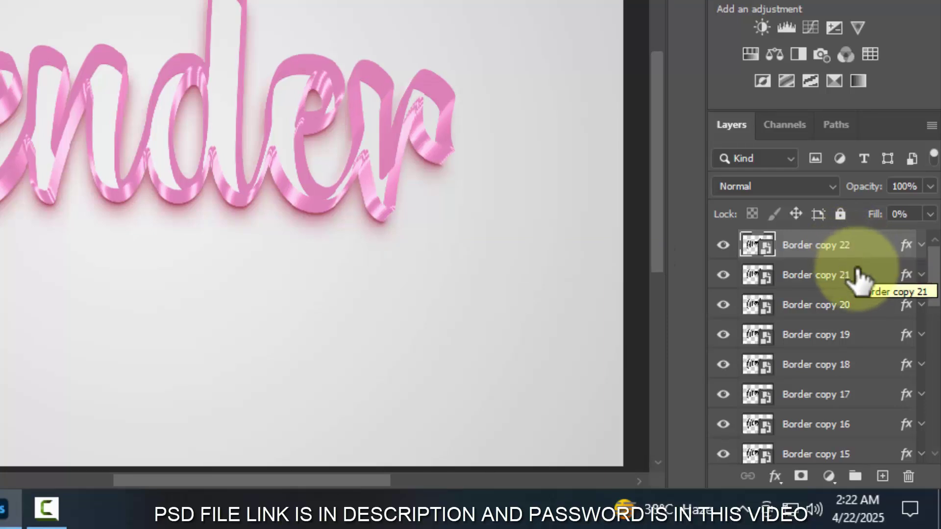
Step: Group all Border layers below the topmost copy as Group A and hide Border copy 22
left_click(857, 273)
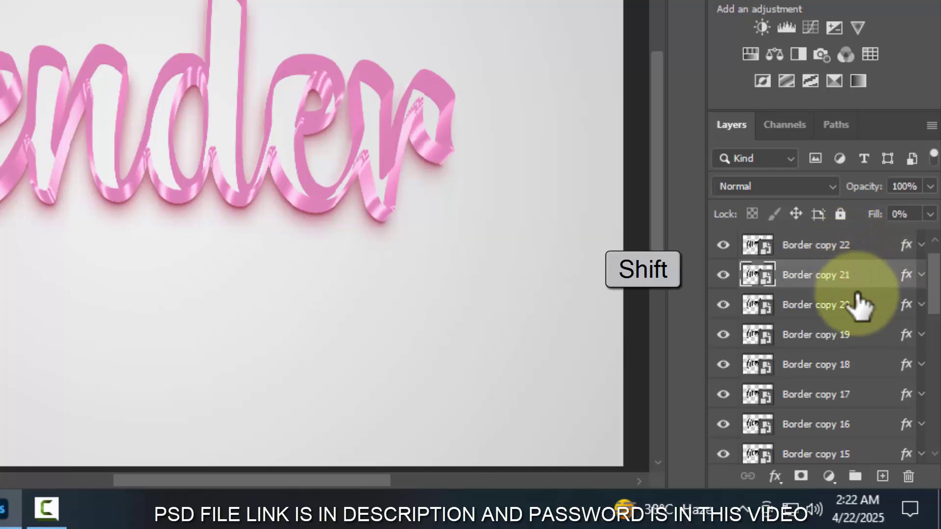
scroll(857, 294, "down", 5)
scroll(852, 407, "down", 3)
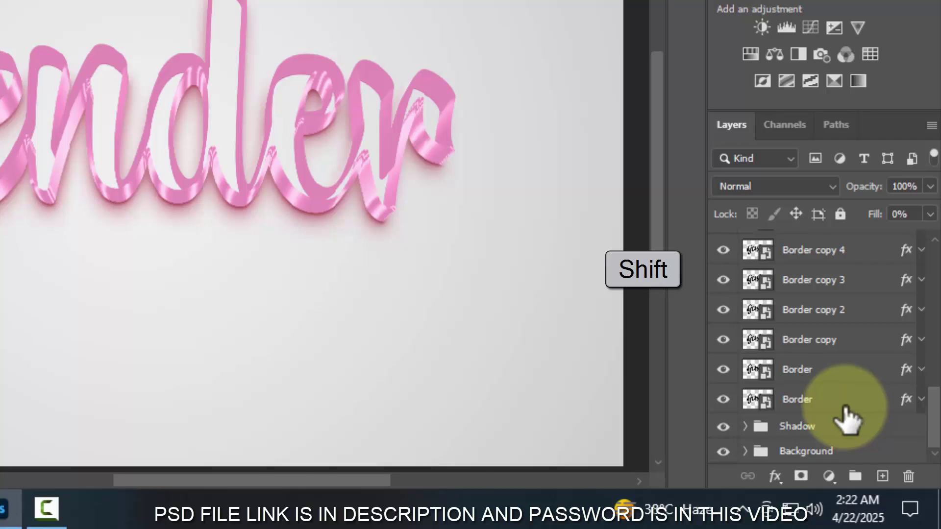
left_click(843, 404, "shift")
key("ctrl+g")
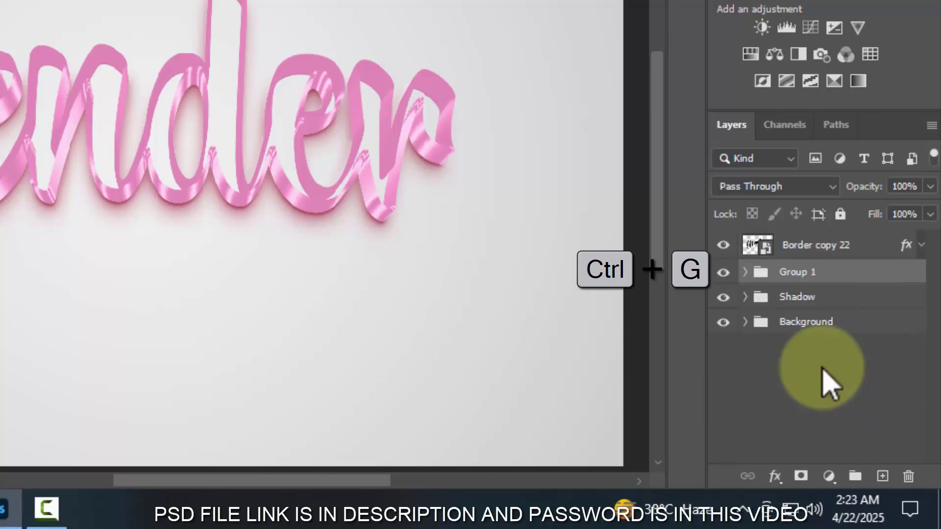
double_click(806, 273)
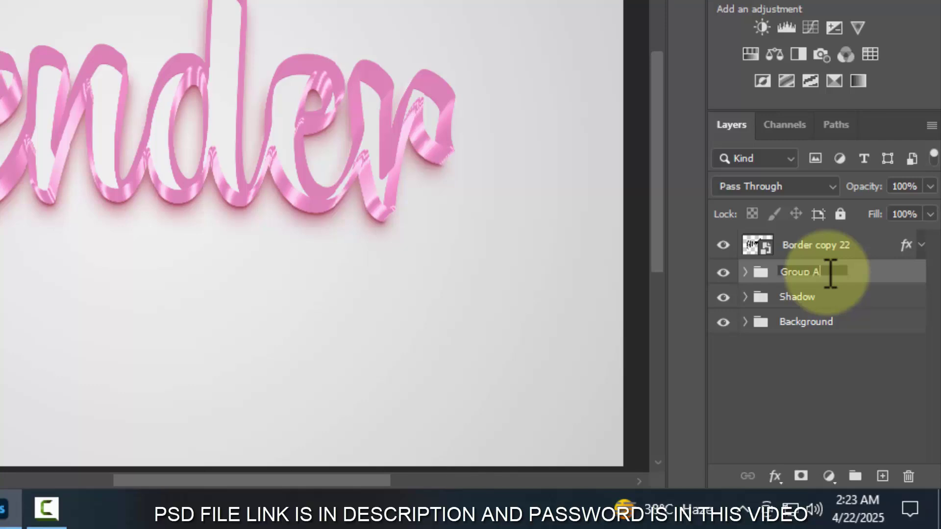
left_click(722, 245)
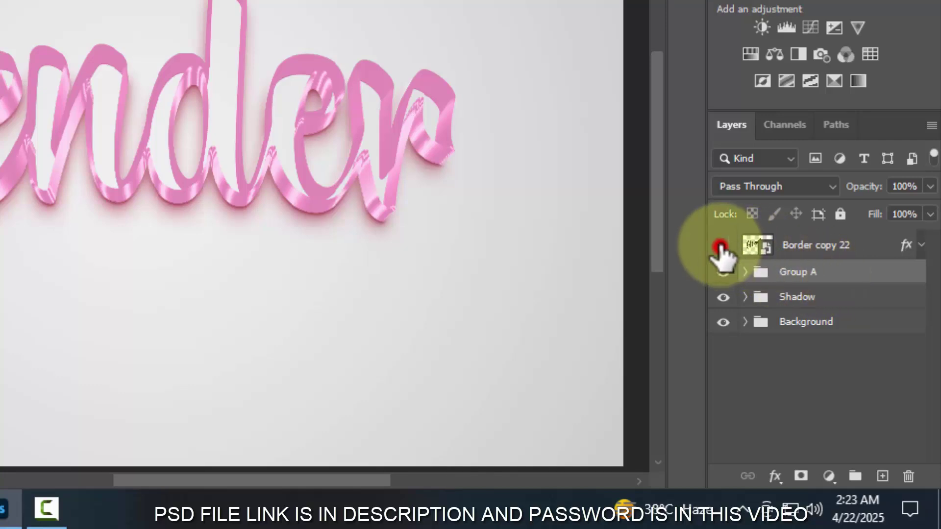
Step: Add an Exposure adjustment with gamma correction 0.62 and clip it to Group A
left_click(828, 477)
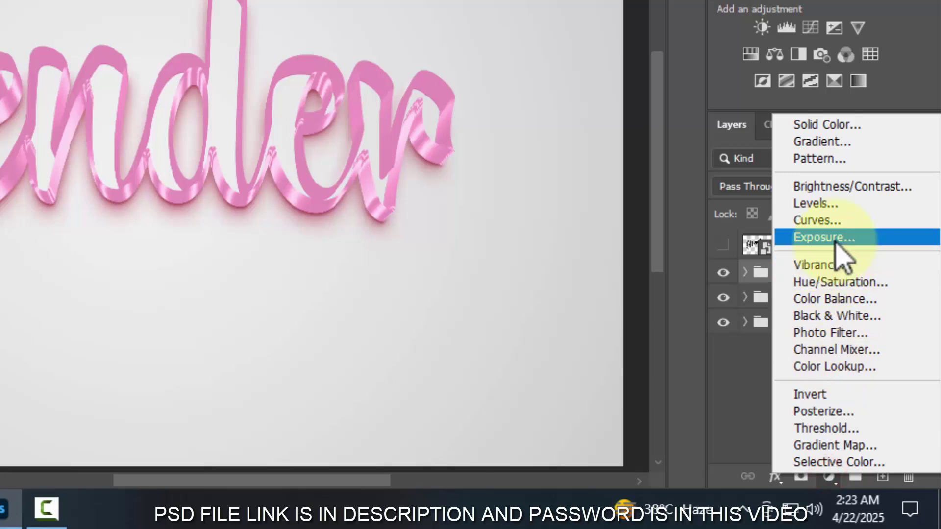
left_click(834, 238)
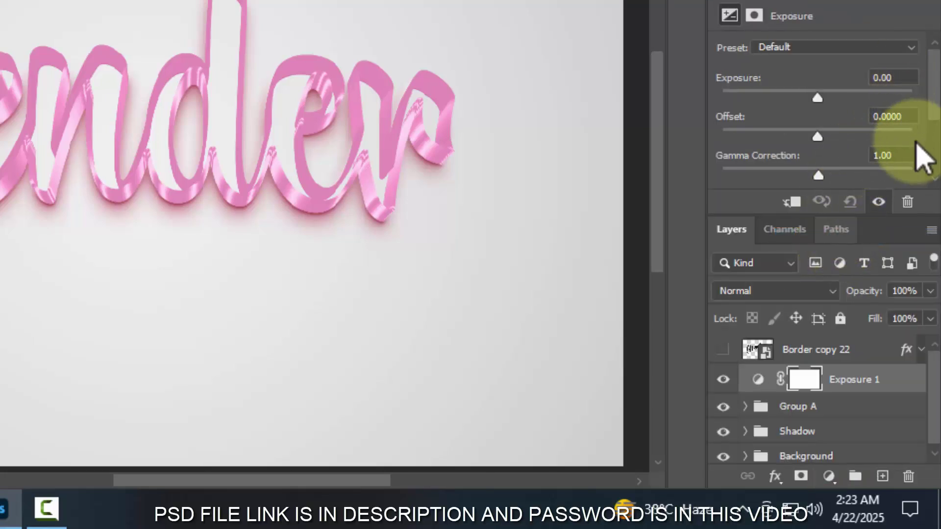
left_click(896, 155)
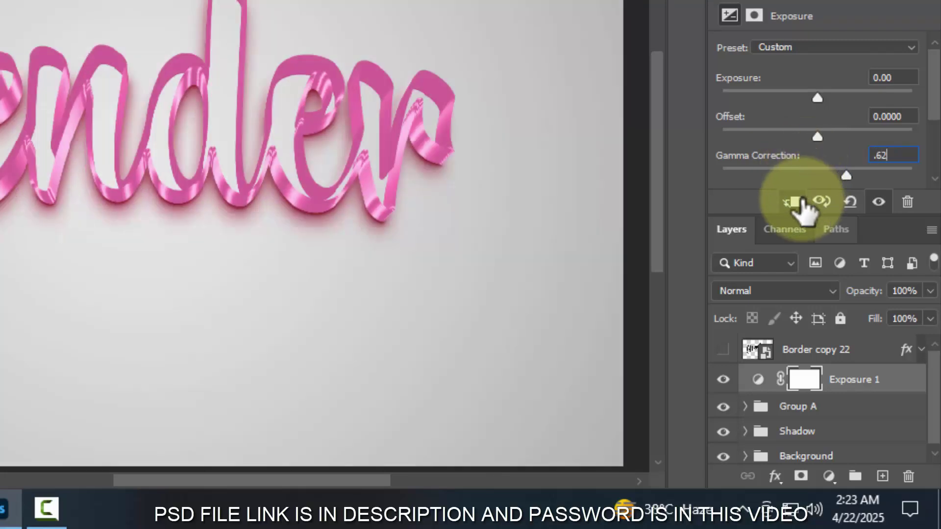
left_click(793, 202)
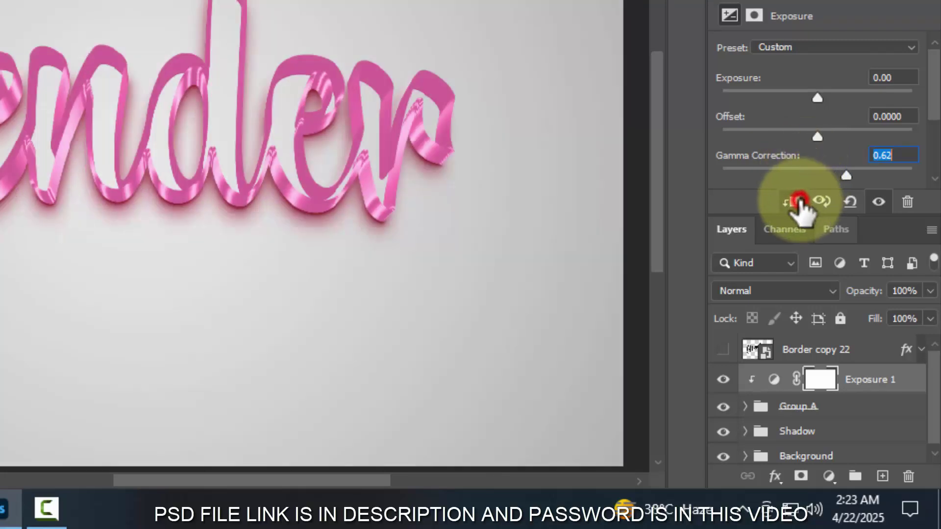
Step: Add a Curves adjustment layer above the Exposure adjustment and make more room for its settings
left_click(828, 476)
left_click(820, 221)
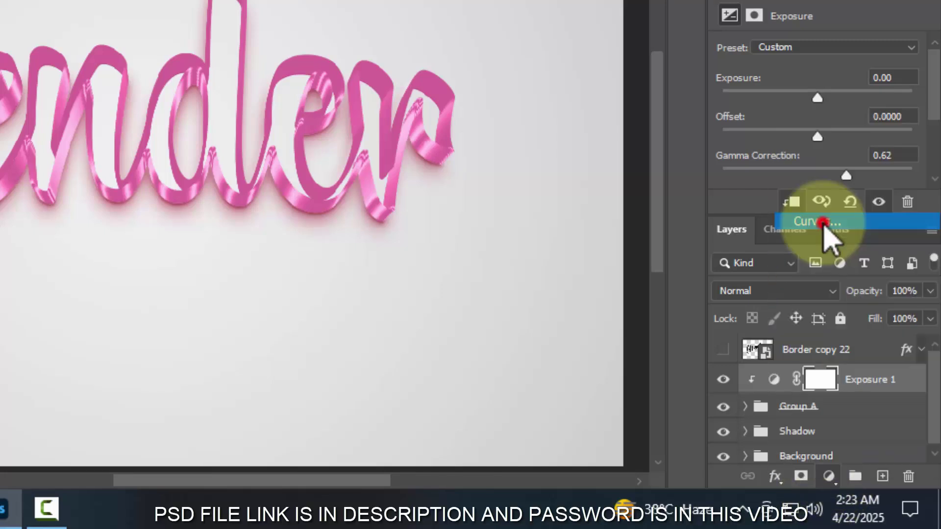
scroll(824, 105, "down", 1)
scroll(825, 122, "down", 1)
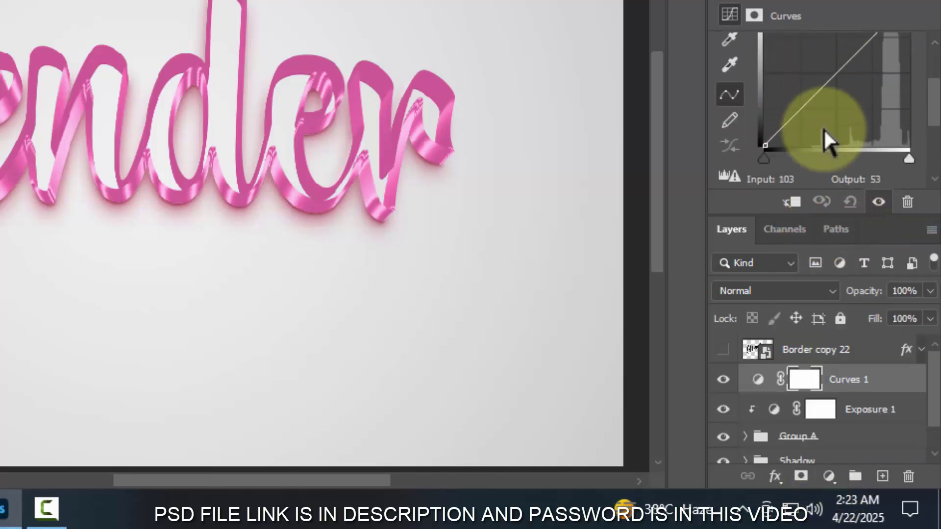
scroll(824, 187, "down", 1)
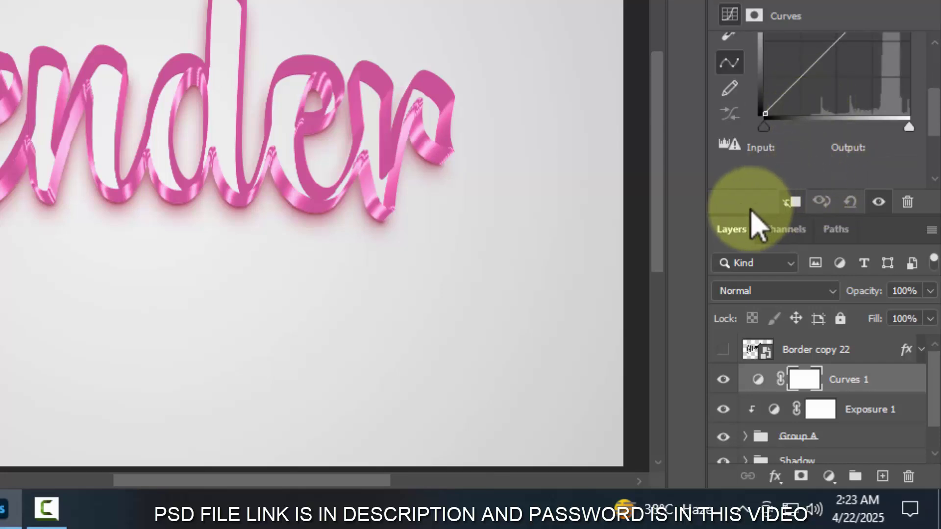
left_click_drag(740, 219, 732, 283)
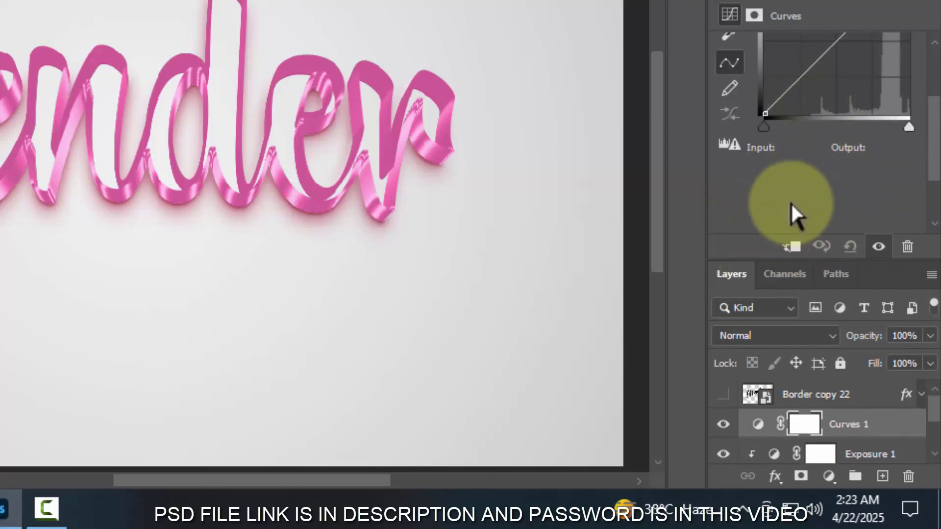
scroll(790, 202, "up", 3)
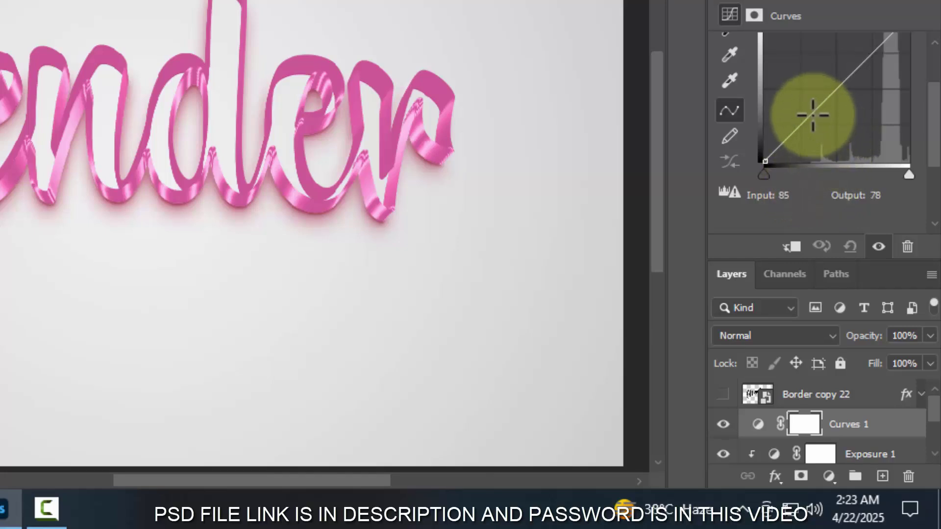
Step: Add a curve point with input 90 and output 53, and clip the Curves adjustment to Group A
left_click(809, 114)
scroll(815, 183, "down", 1)
left_click(804, 180)
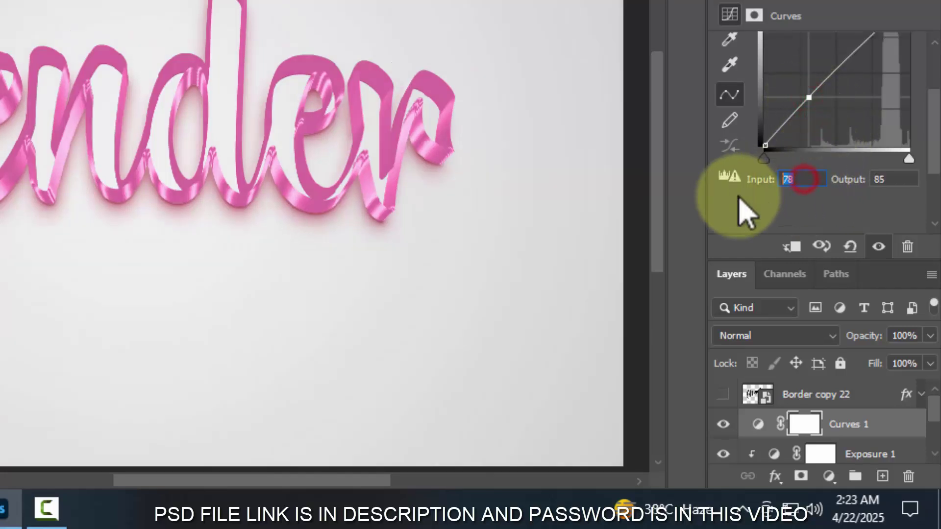
type("90")
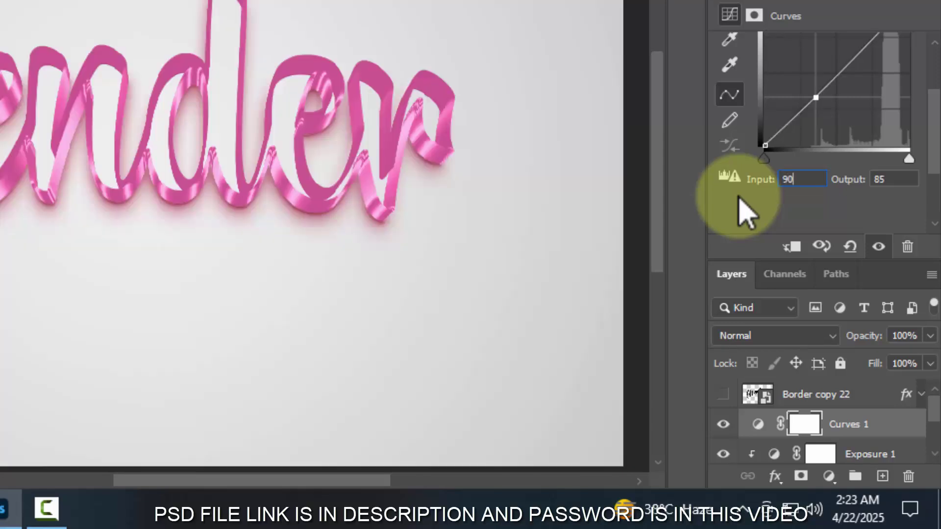
left_click(887, 178)
type("53")
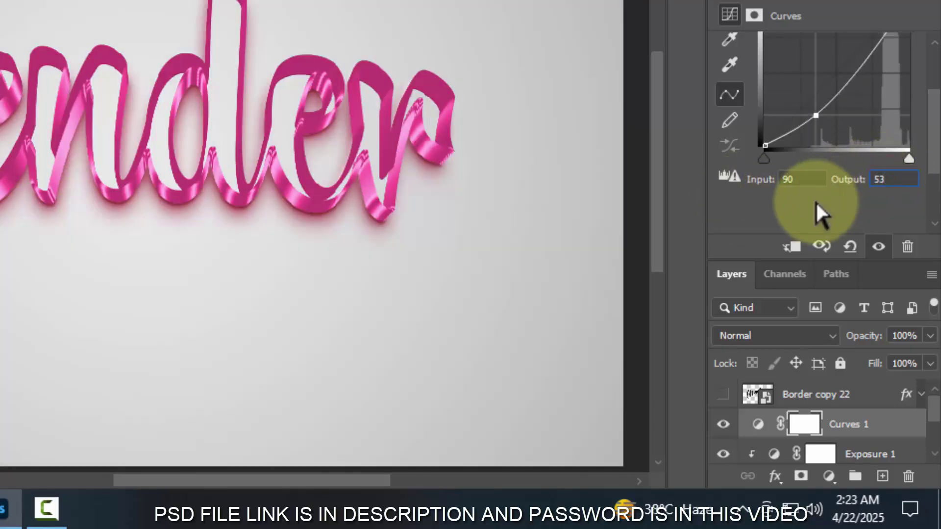
left_click(791, 246)
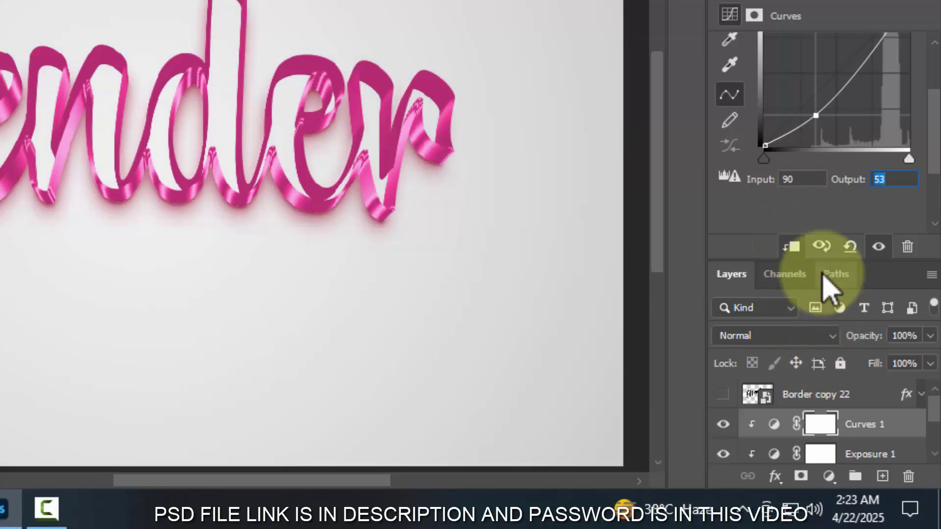
left_click_drag(820, 261, 835, 219)
Step: Add a Brightness/Contrast adjustment with brightness 21 and contrast 10, clipped to Group A
left_click(828, 476)
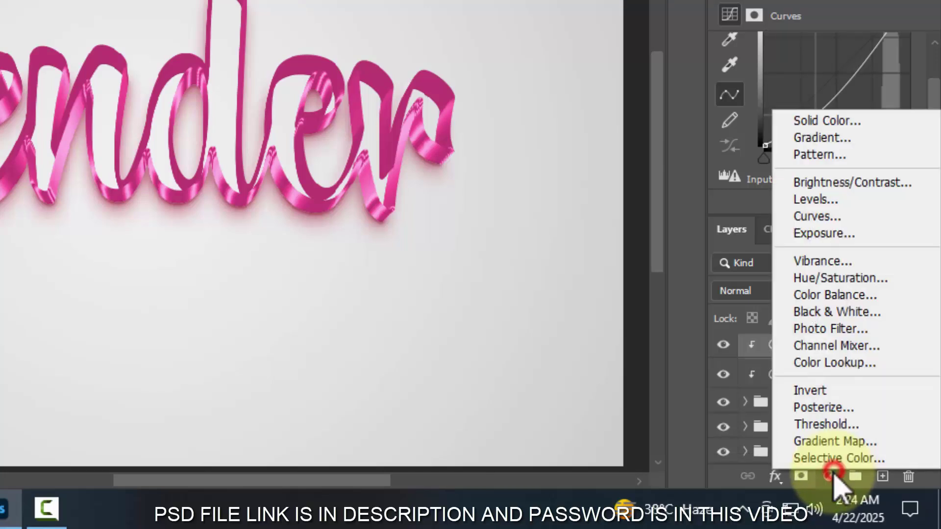
left_click(866, 183)
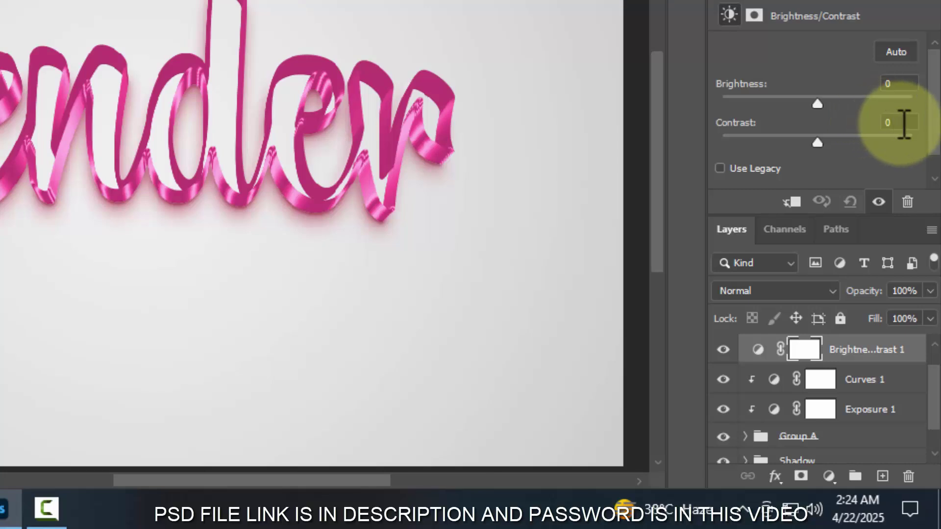
left_click(902, 122)
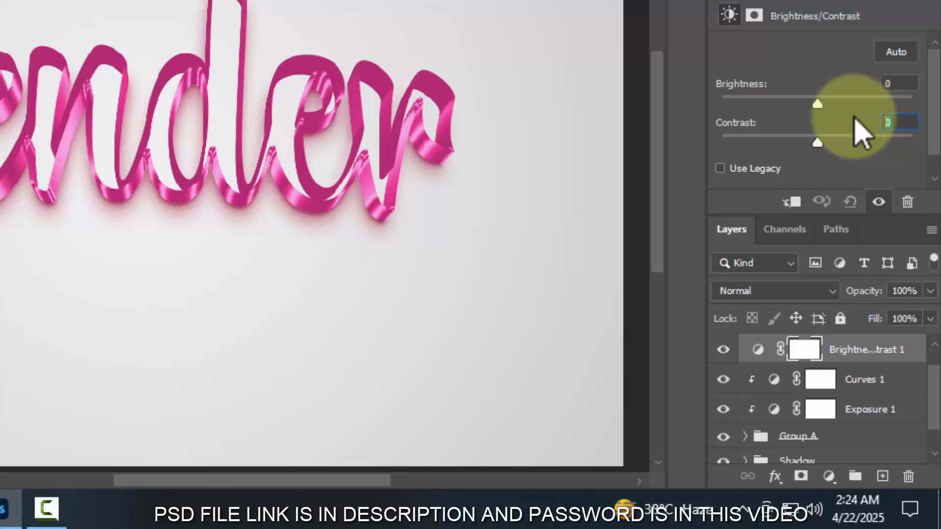
type("10")
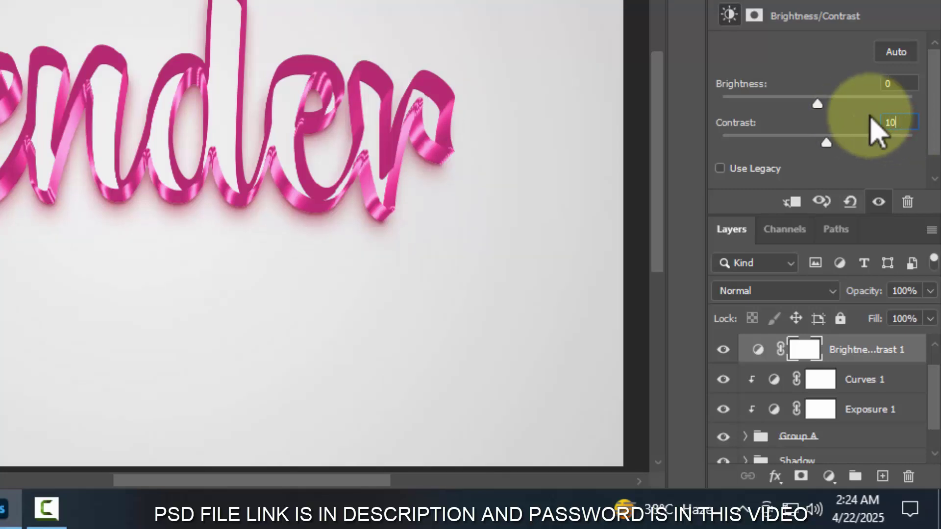
left_click(901, 83)
left_click_drag(825, 98, 830, 100)
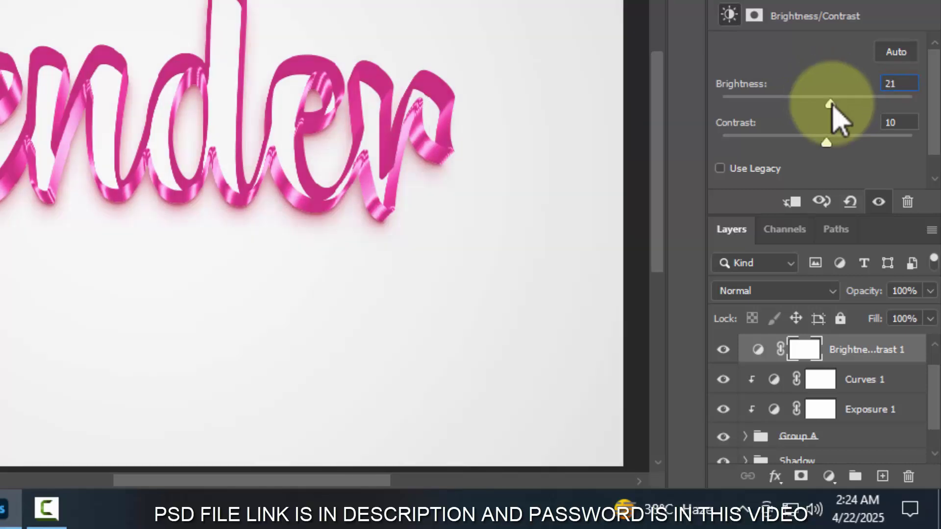
left_click(792, 201)
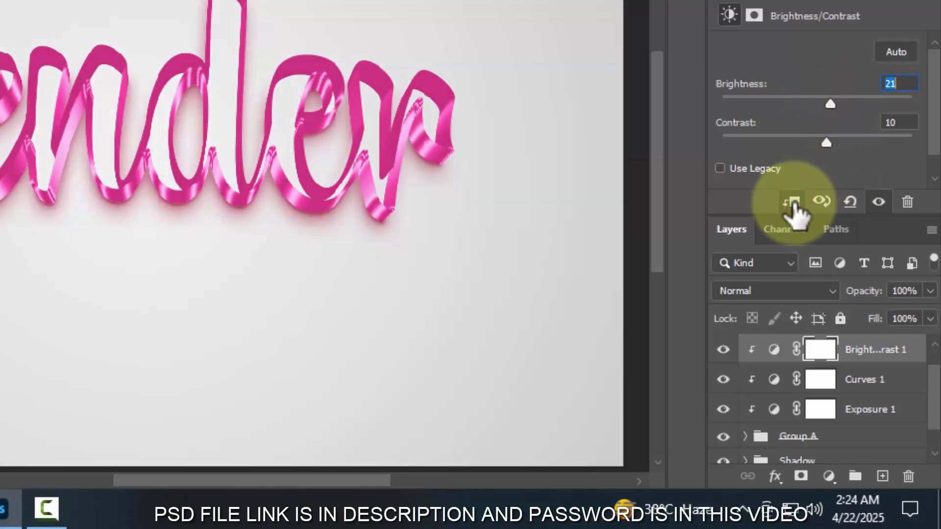
Step: Add a Color Balance adjustment with midtones Cyan–Red -37, Magenta–Green +54 and Yellow–Blue -19, clipped to Group A
left_click(828, 476)
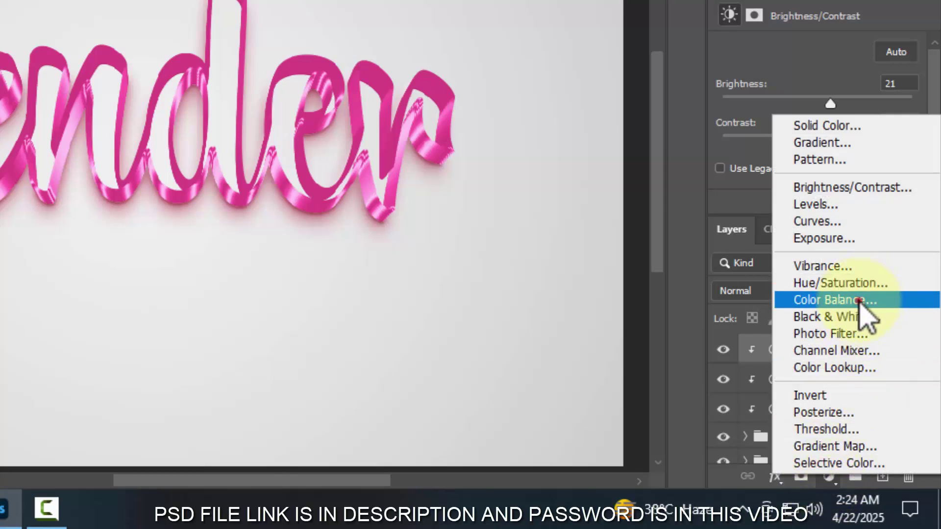
left_click(859, 300)
left_click(901, 87)
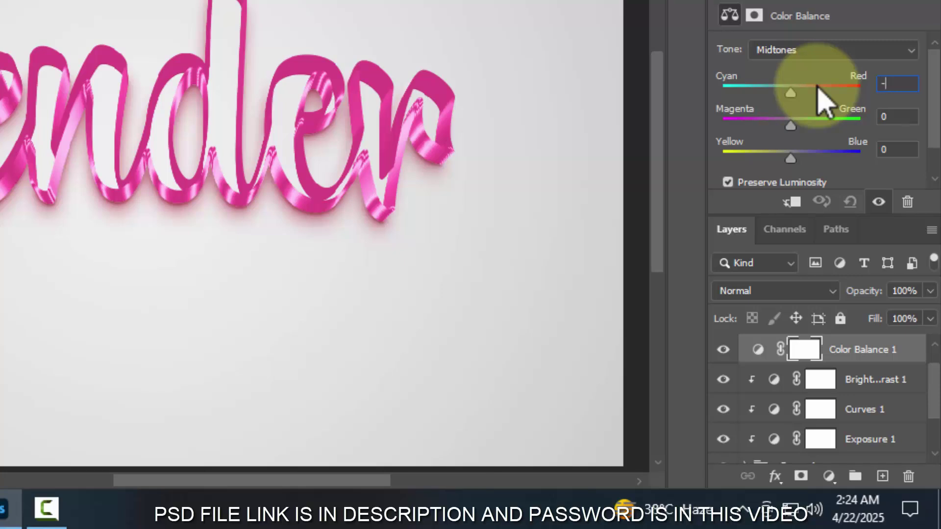
left_click(897, 116)
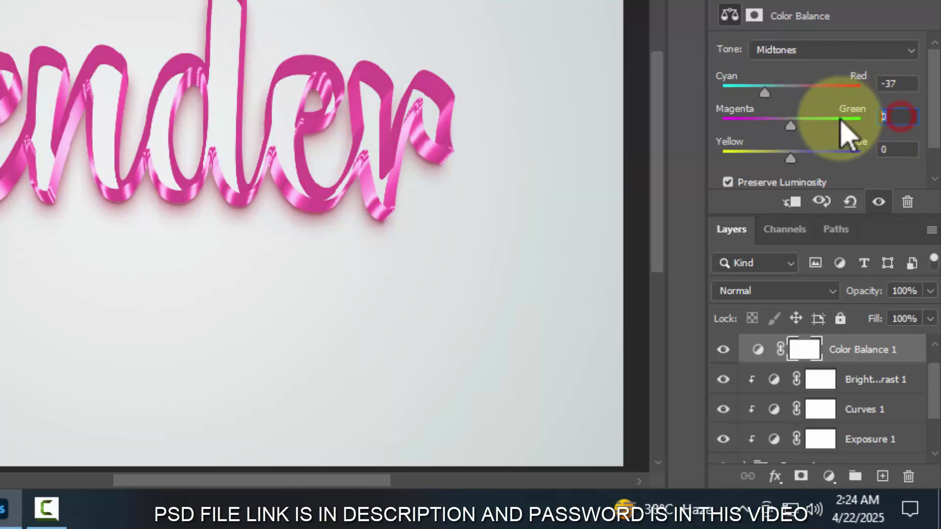
type("54")
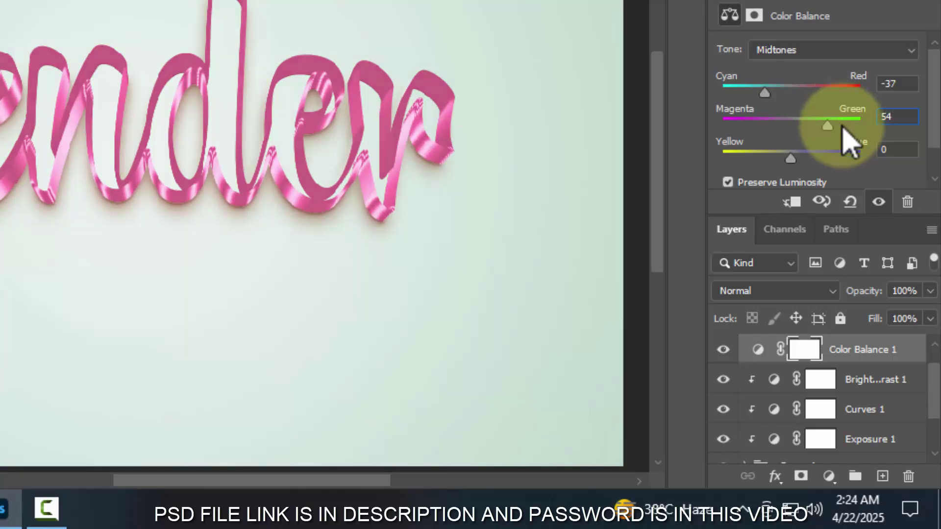
left_click(909, 147)
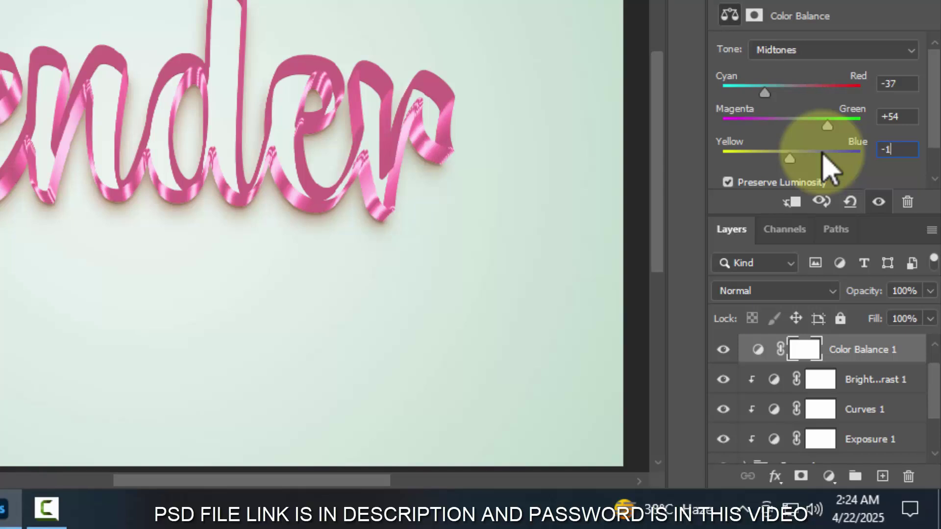
key("Return")
left_click(792, 203)
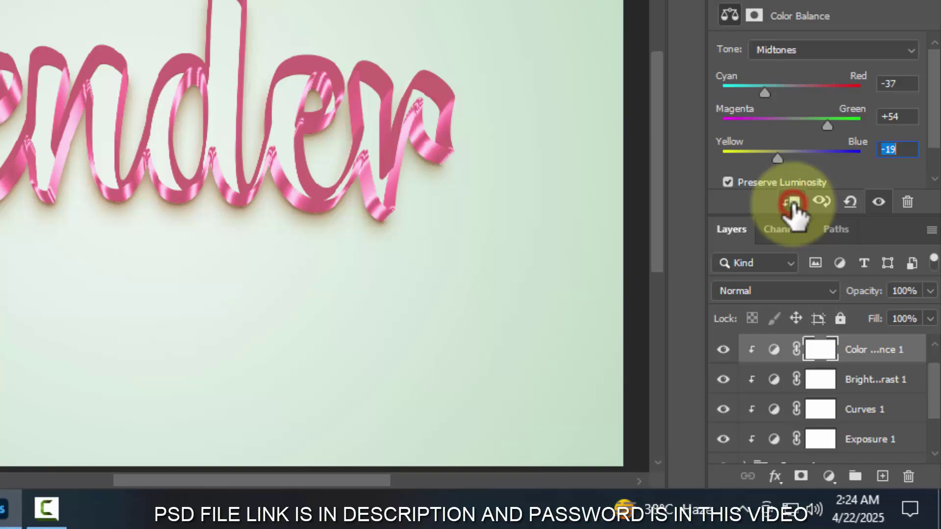
Step: Group Group A together with its clipped adjustment layers and name the new group Border 1
scroll(832, 392, "down", 2)
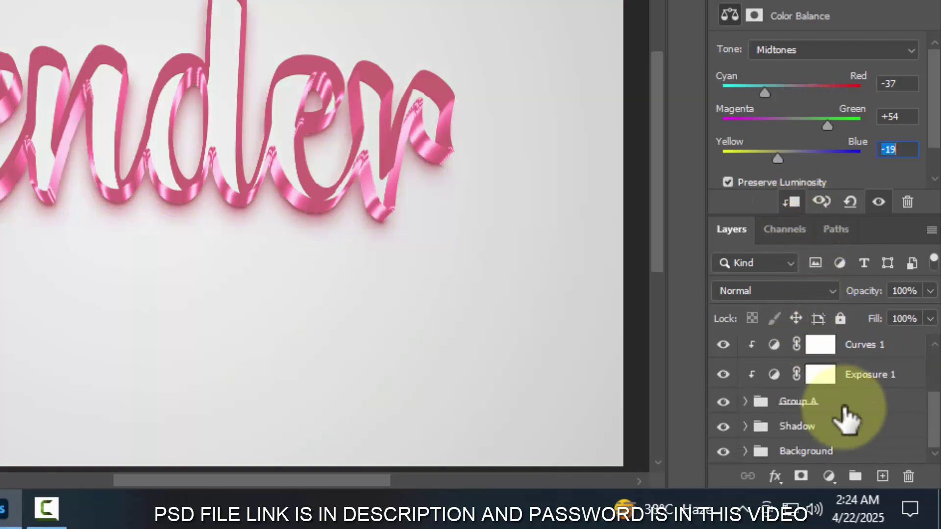
left_click(841, 402)
key("ctrl+g")
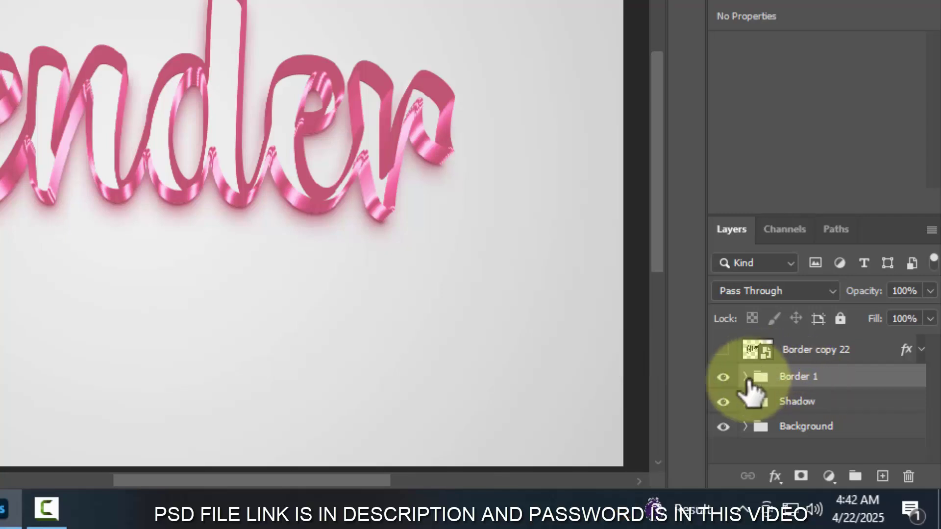
Step: Make the Border copy 22 layer visible and turn off its Bevel & Emboss and Stroke effects
left_click(722, 377)
left_click(718, 349)
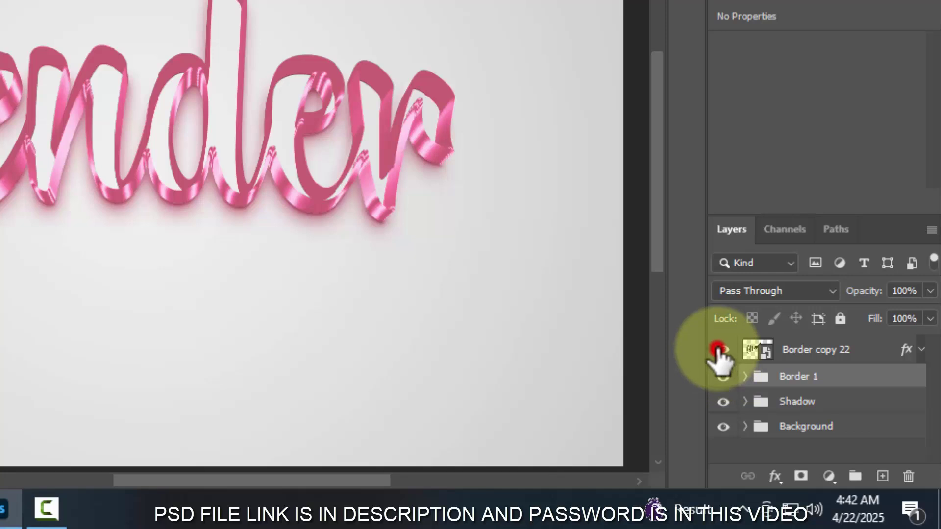
left_click(799, 354)
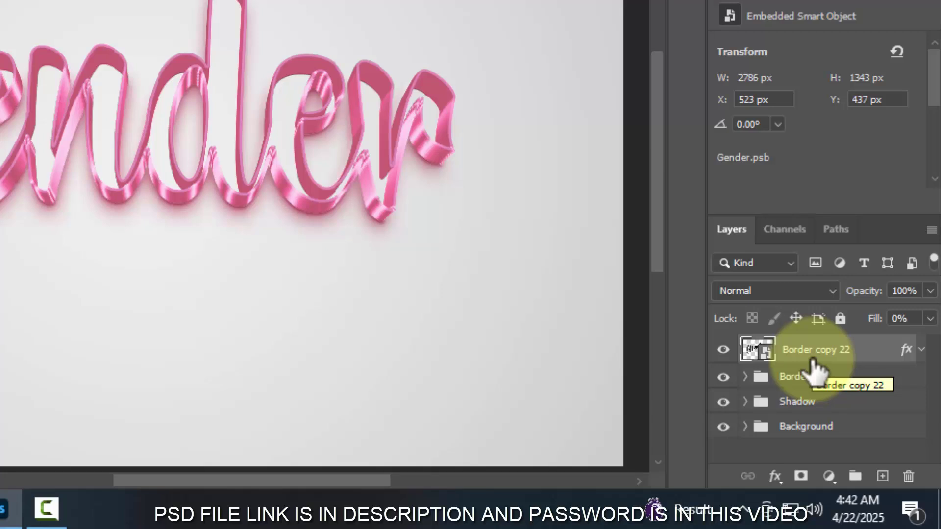
double_click(909, 353)
left_click(562, 175)
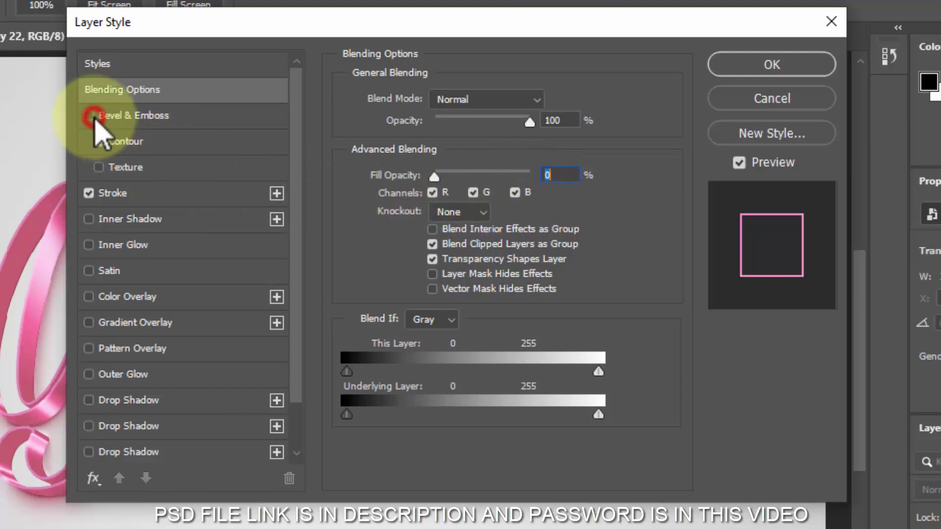
left_click(89, 193)
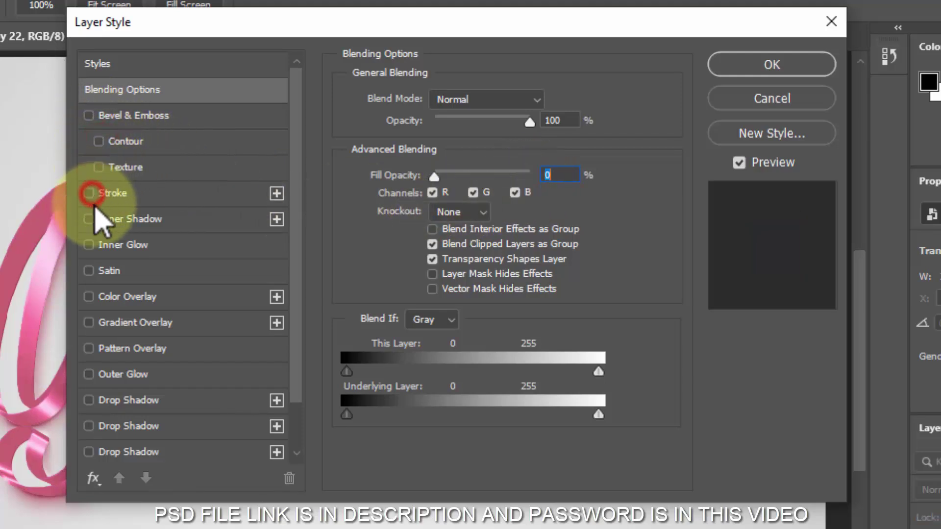
Step: Enable a Gradient Overlay on Border copy 22 and set the gradient's starting colour stop to #ffceeb
left_click(135, 321)
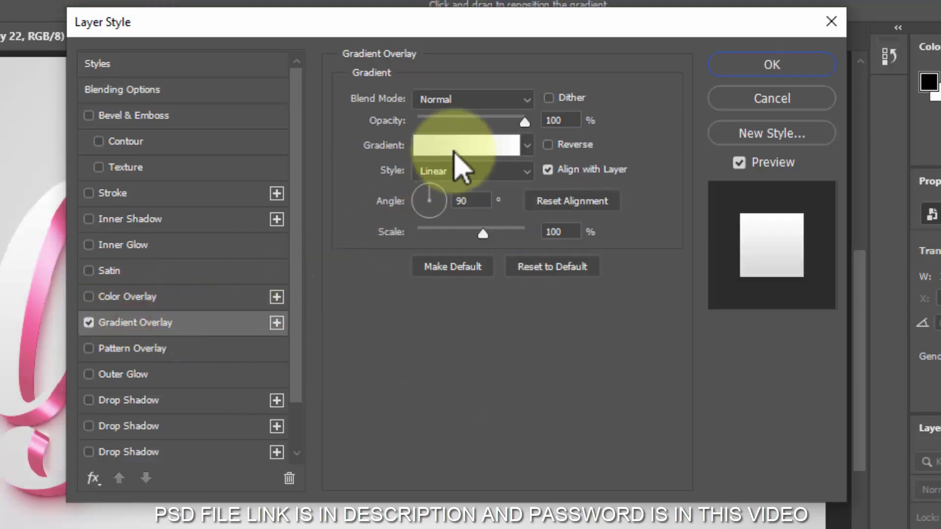
left_click(454, 142)
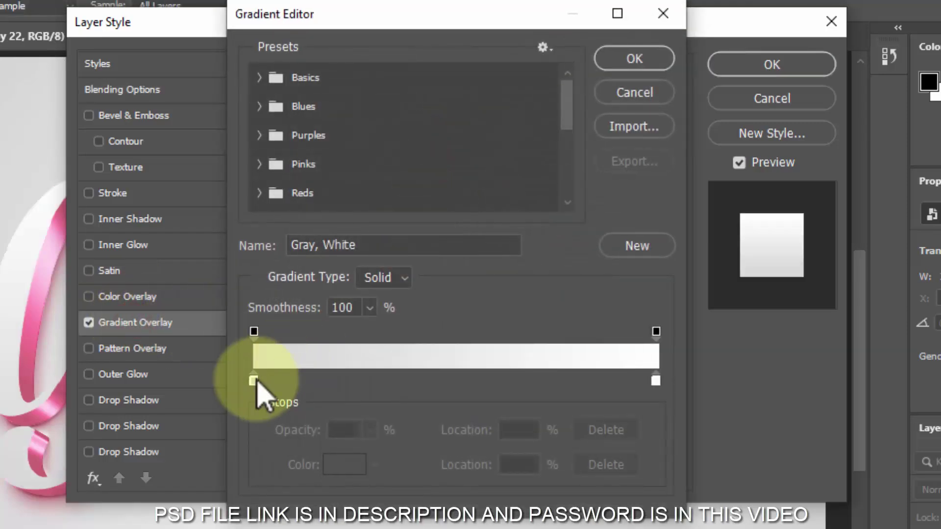
left_click(253, 380)
left_click(336, 469)
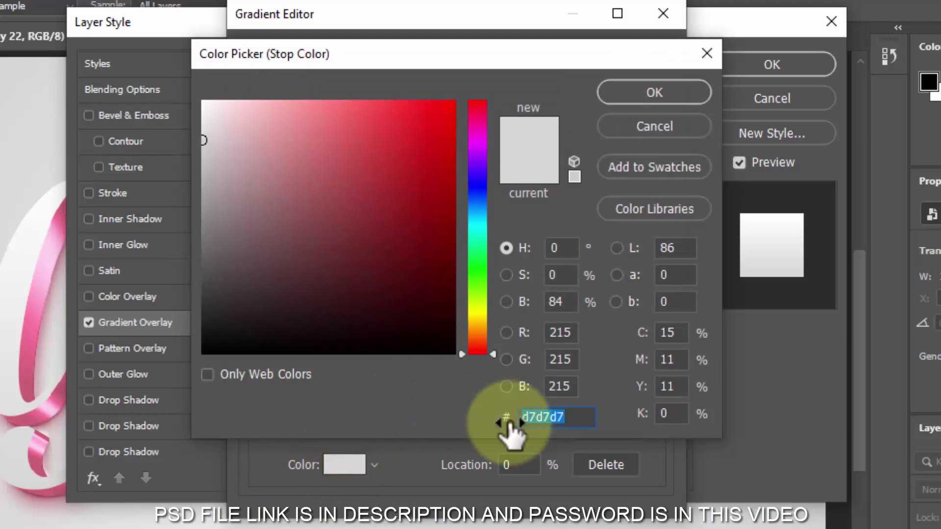
type("ffc")
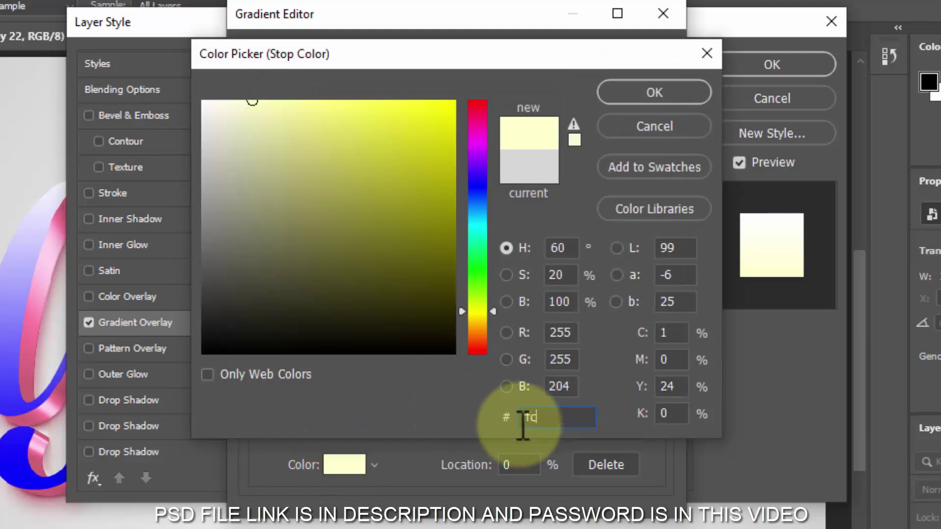
type("eeb")
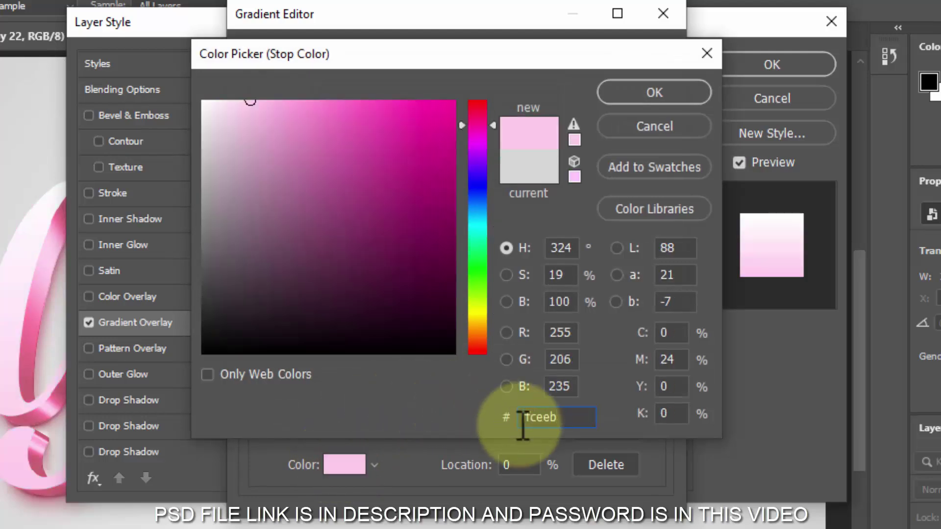
left_click(651, 94)
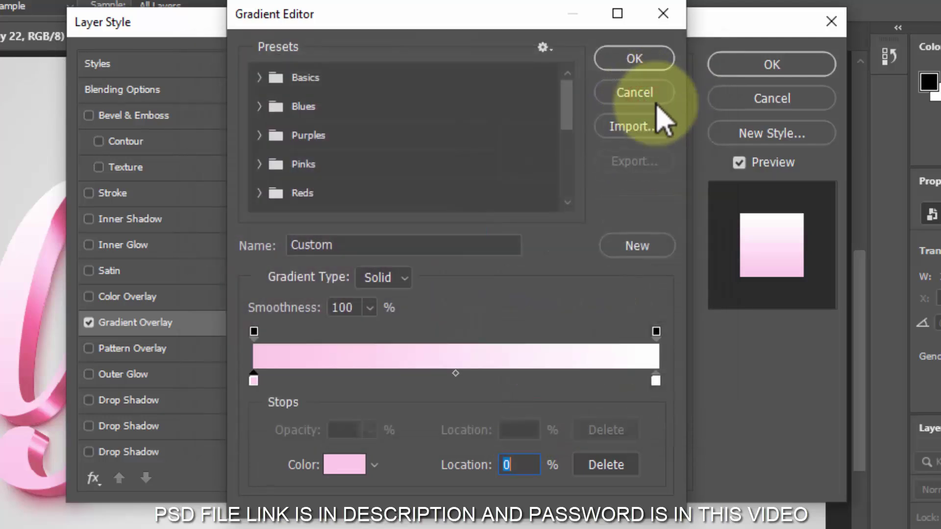
Step: Set the gradient's end colour stop at 100% to #fe7eae and accept the gradient
left_click(654, 380)
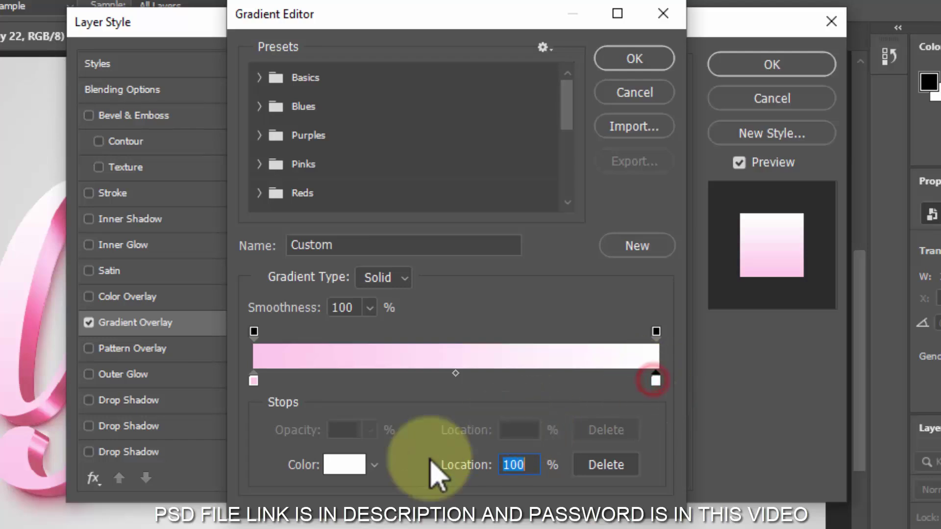
left_click(345, 466)
type("f")
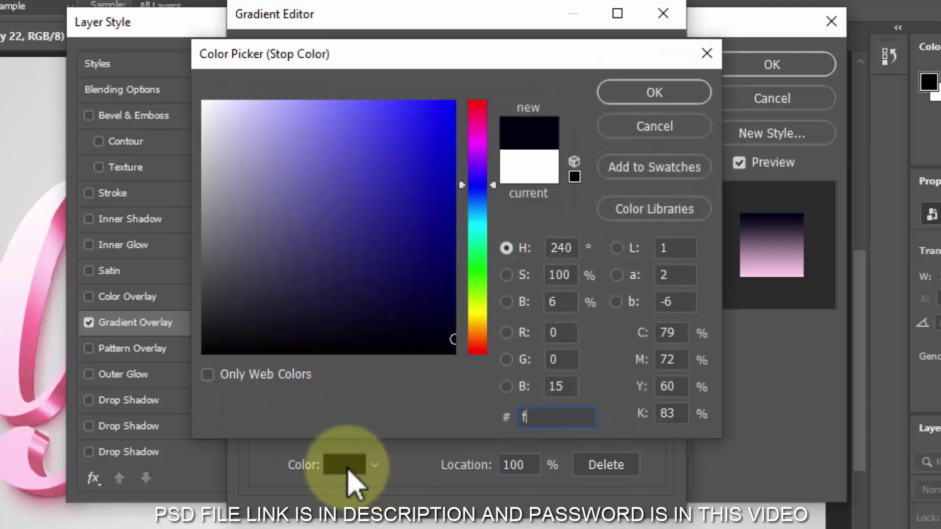
type("e7eae")
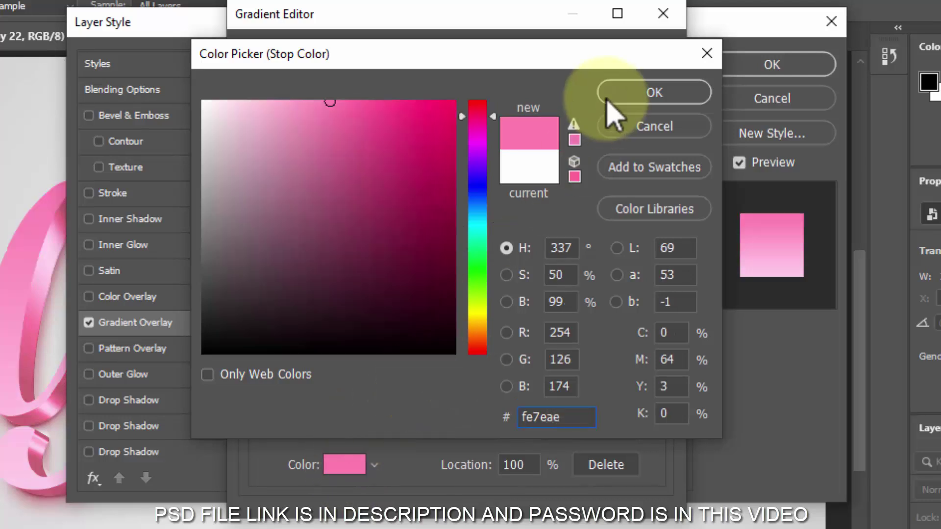
left_click(639, 95)
left_click(657, 62)
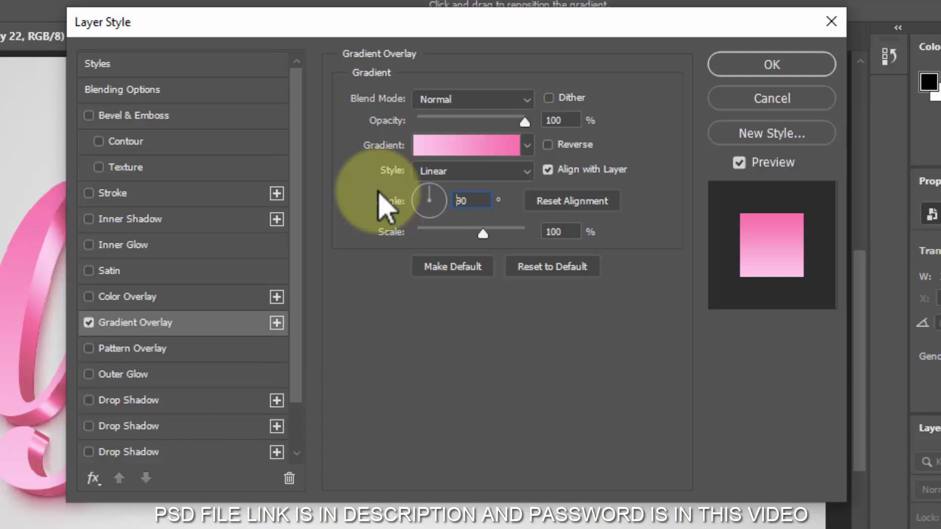
Step: Set the Gradient Overlay's angle to -90° with scale 100% and apply the layer style
type("-")
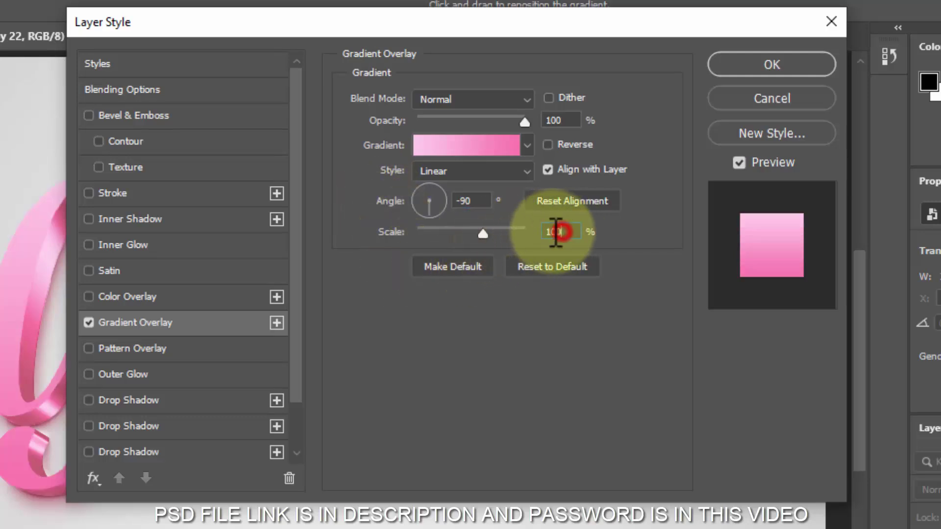
key("Tab")
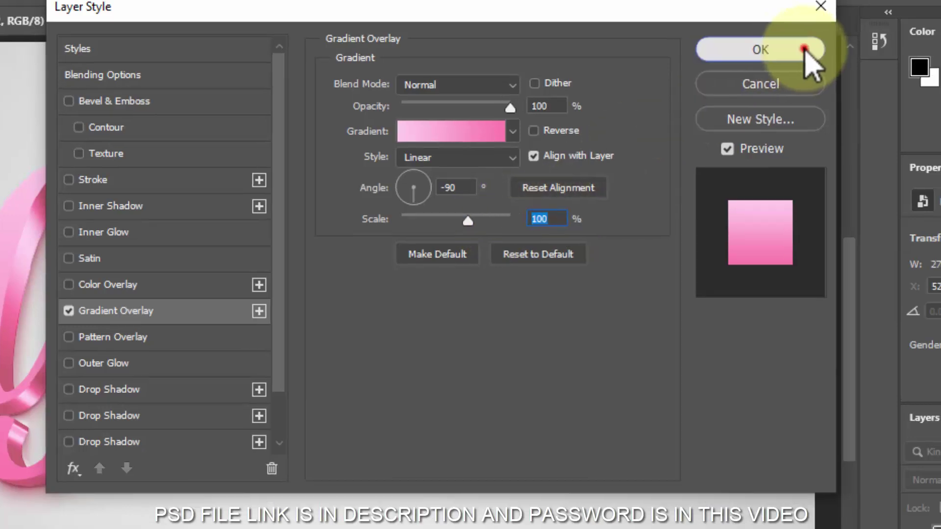
left_click(814, 63)
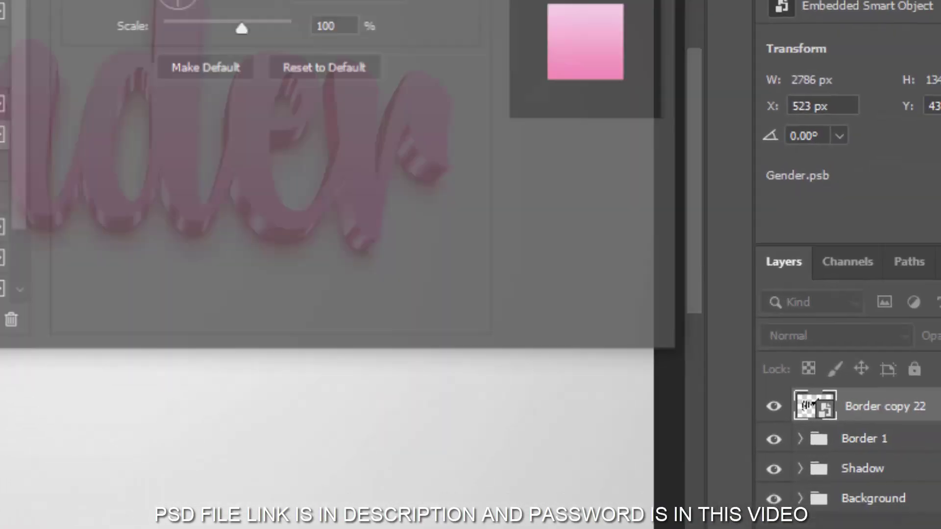
Step: Put Border copy 22 into a new group and name the group Border 2
key("ctrl+g")
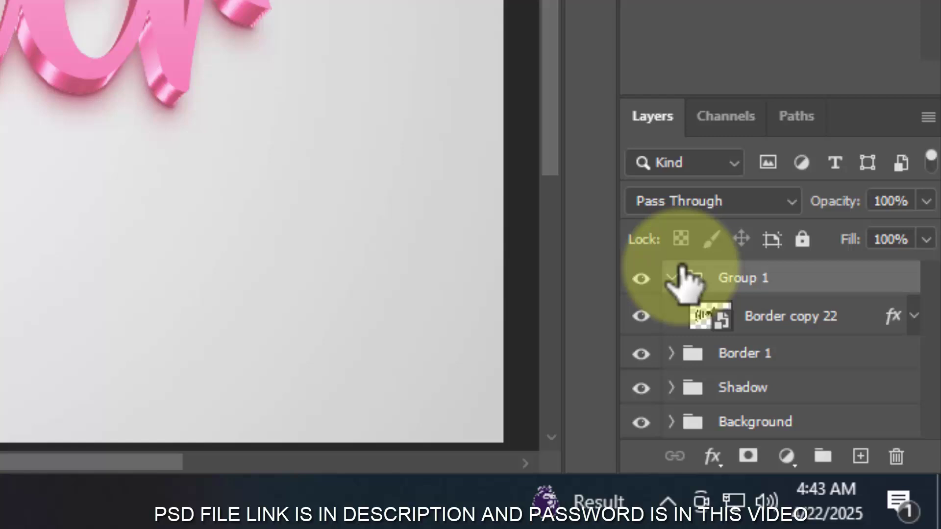
double_click(738, 278)
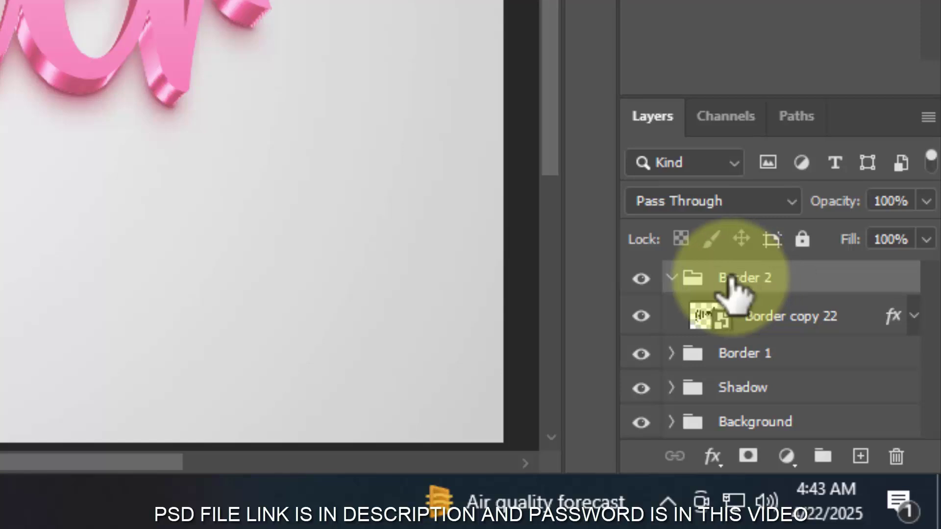
Step: Duplicate Border copy 22 twice with the repeated transform, then move the topmost copy above the Border 2 group and collapse the group
left_click(808, 333)
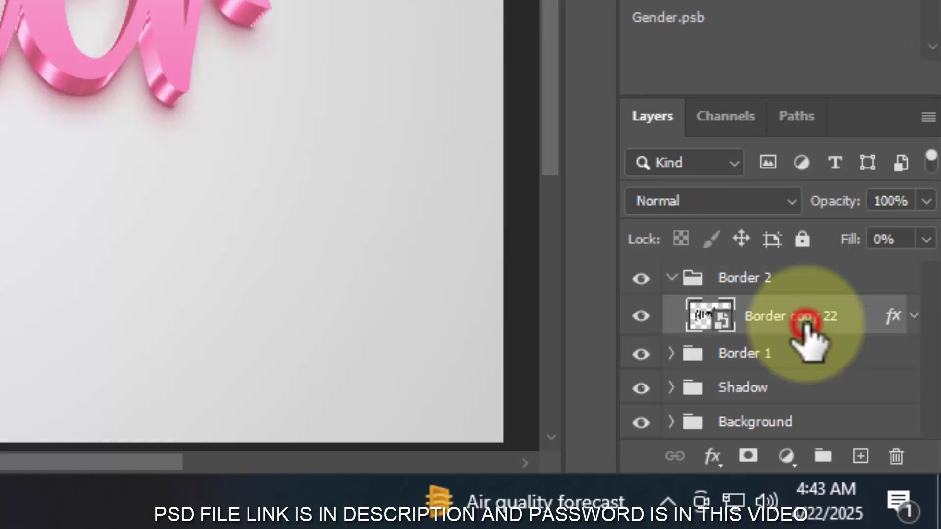
key("ctrl+shift+alt+t")
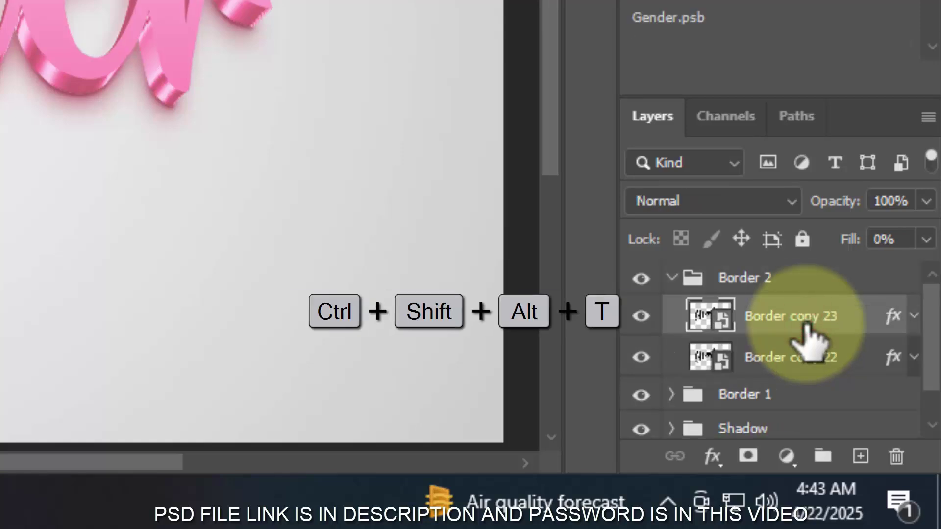
key("ctrl+shift+alt+t")
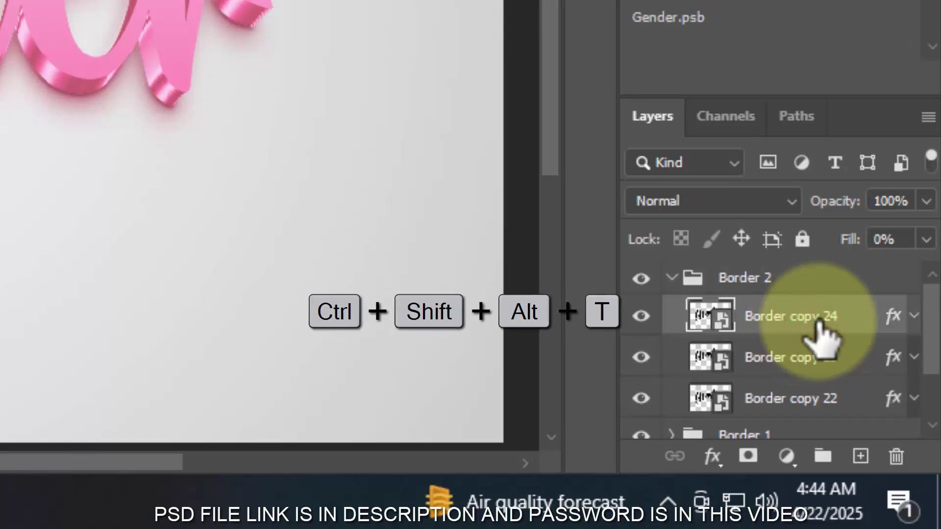
left_click_drag(817, 319, 805, 266)
left_click(671, 319)
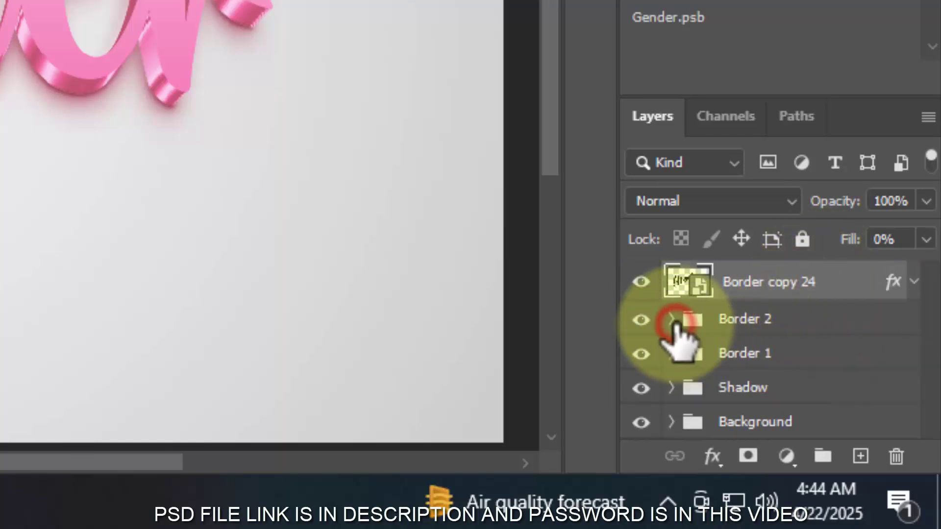
Step: Open Border copy 24's layer style, turn on Bevel & Emboss and turn off Gradient Overlay, with fill opacity at 0%
double_click(910, 290)
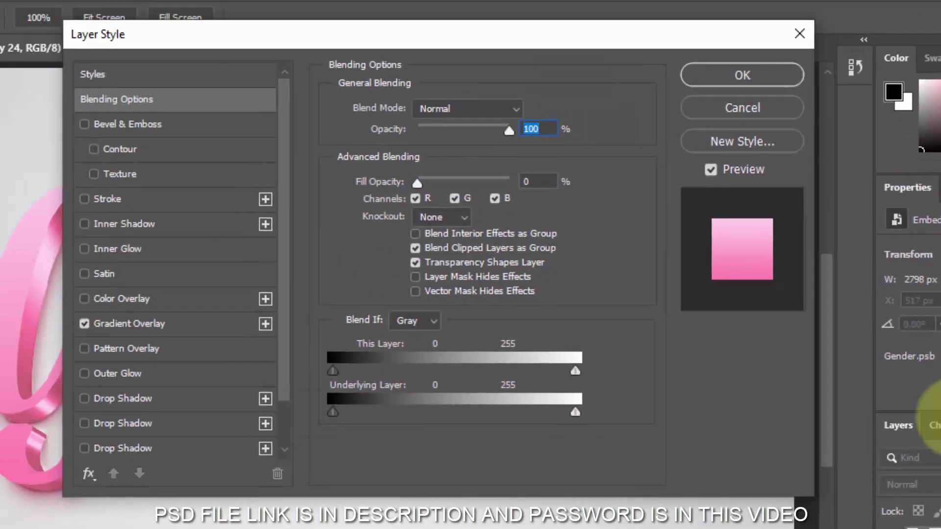
left_click(544, 184)
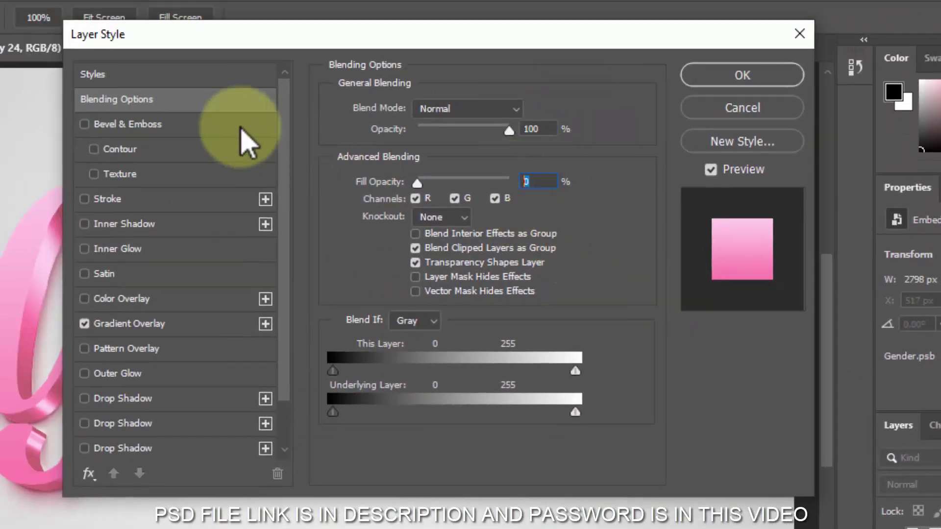
left_click(147, 123)
left_click(84, 324)
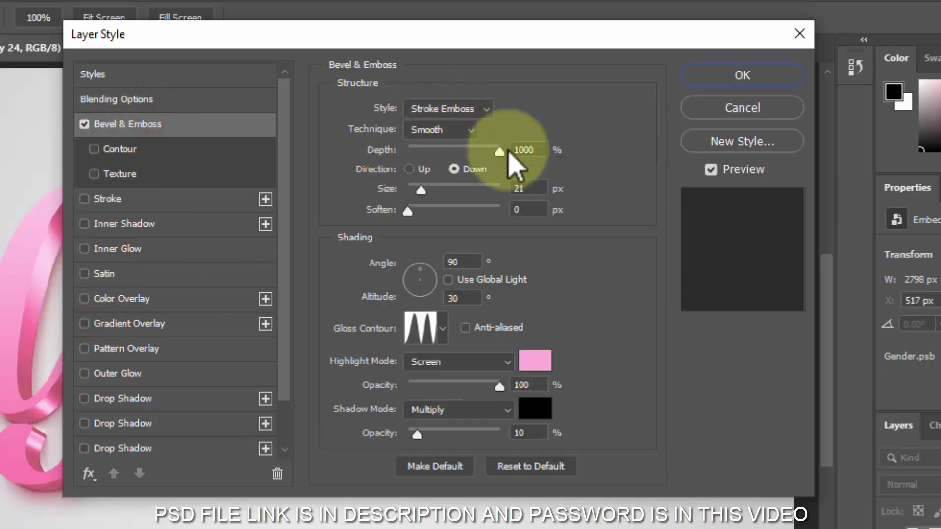
Step: Set the Stroke Emboss bevel's depth to 134%, direction to Up, size to 26 px and soften to 4 px
left_click(541, 152)
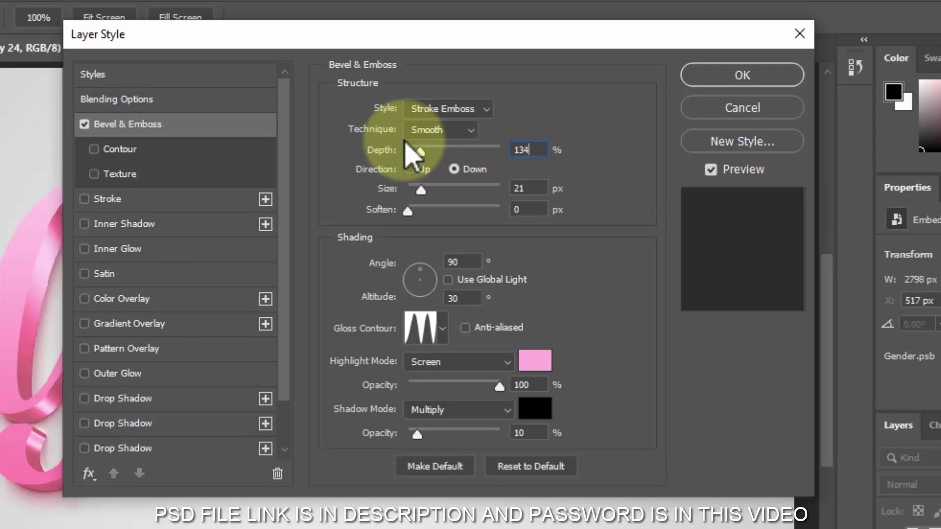
type("134")
left_click(409, 169)
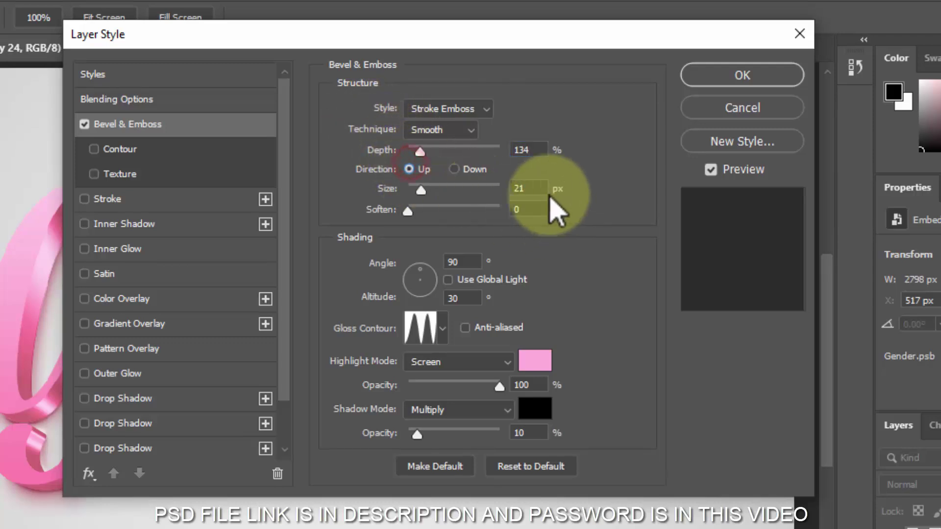
left_click(539, 190)
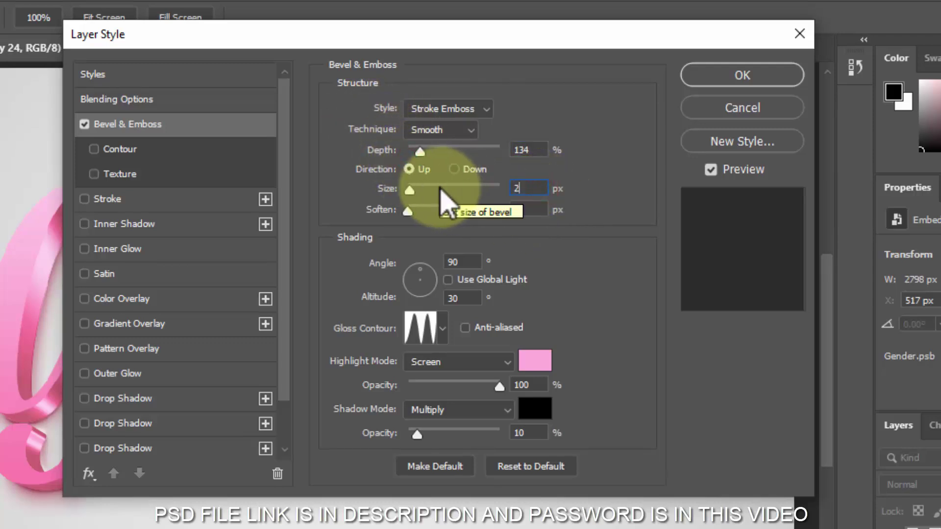
type("26")
left_click(540, 212)
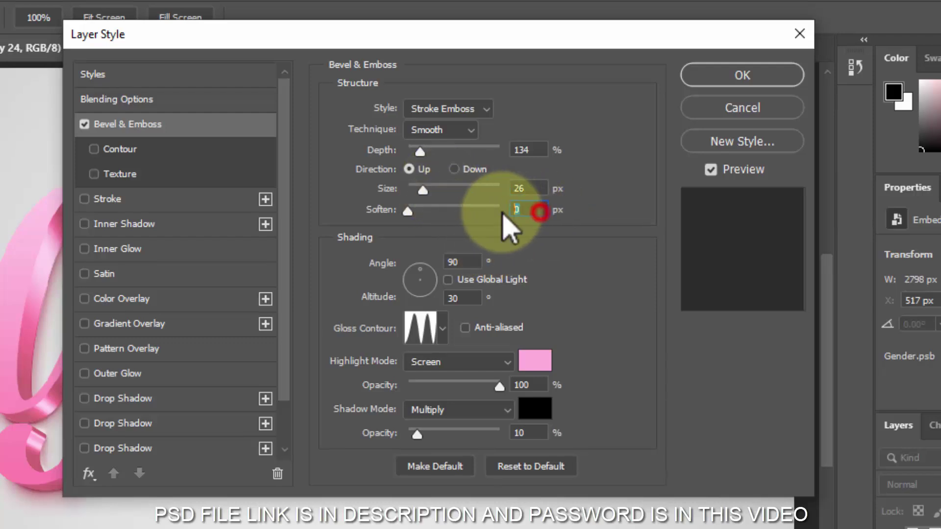
type("4")
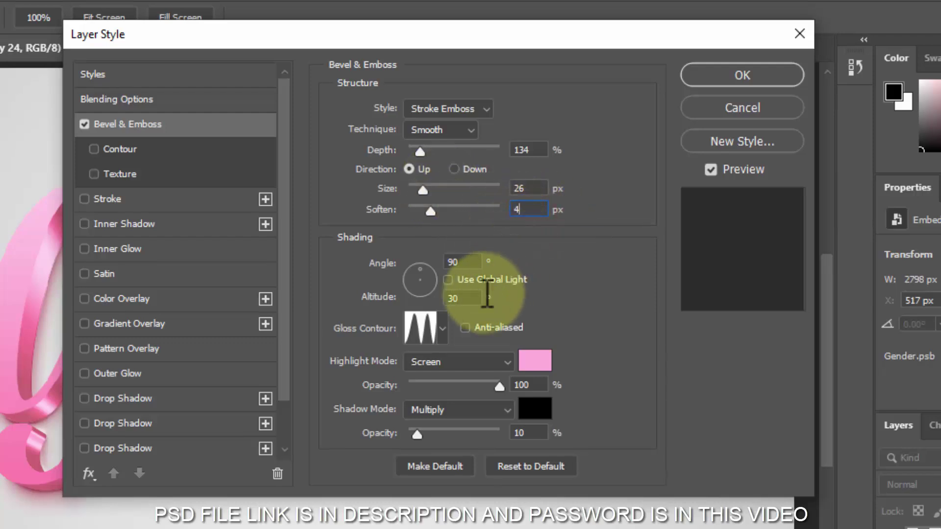
Step: Change the bevel's gloss contour to the Linear preset and accept it
left_click(421, 328)
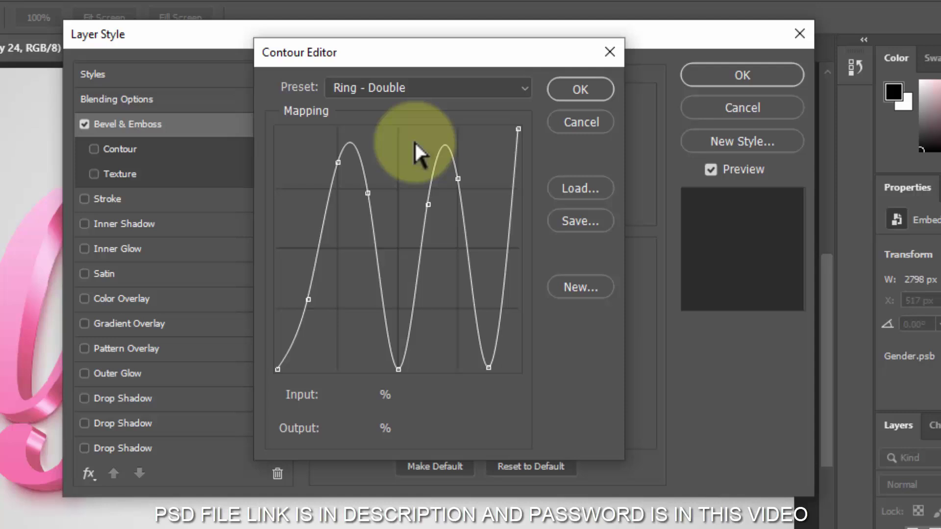
left_click(416, 89)
left_click(385, 171)
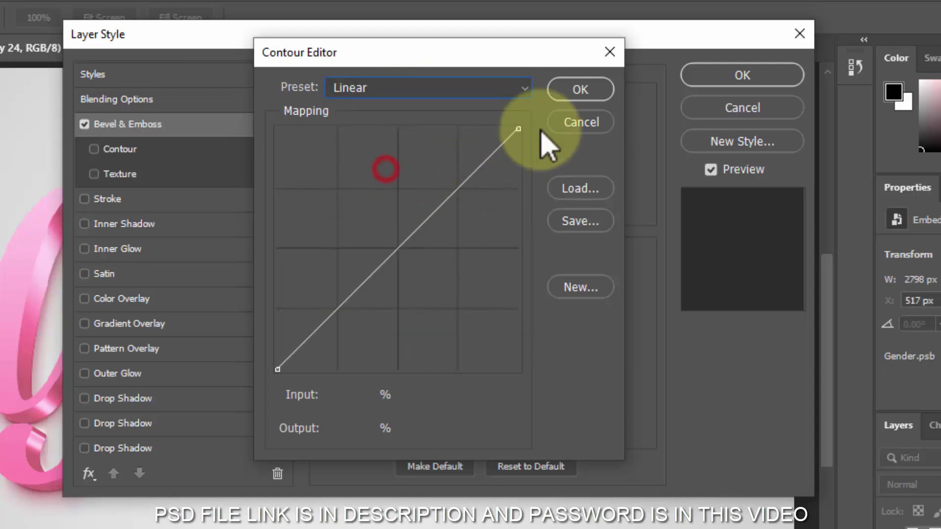
left_click(568, 91)
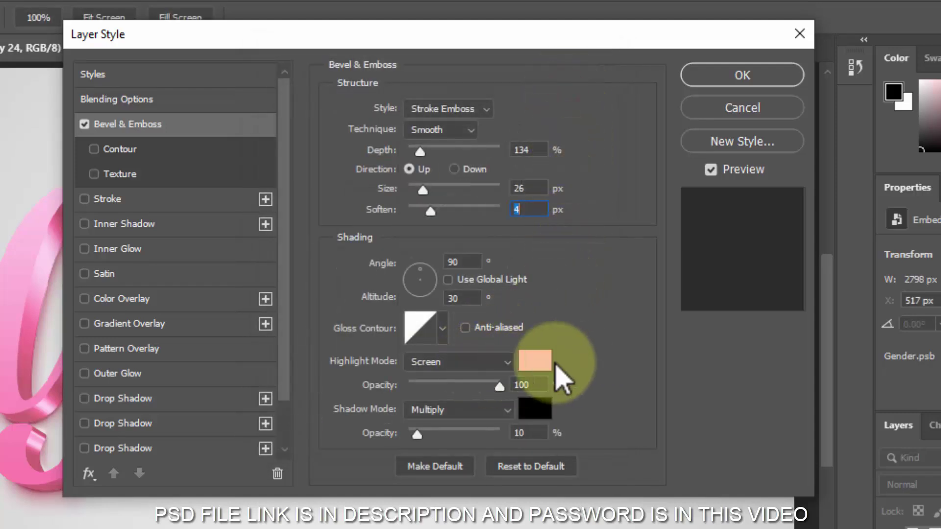
Step: Set the bevel's Screen highlight colour to white and its opacity to 51%
left_click(534, 361)
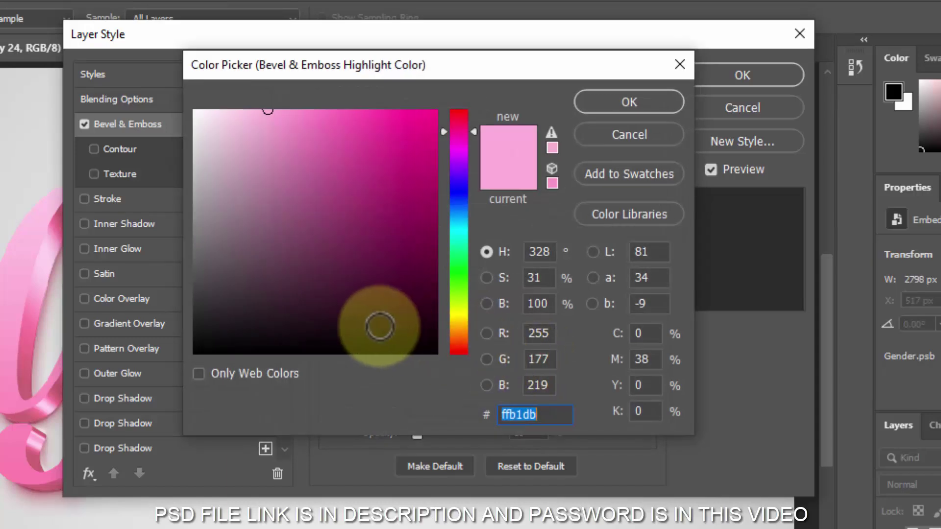
left_click_drag(322, 221, 168, 84)
left_click(629, 102)
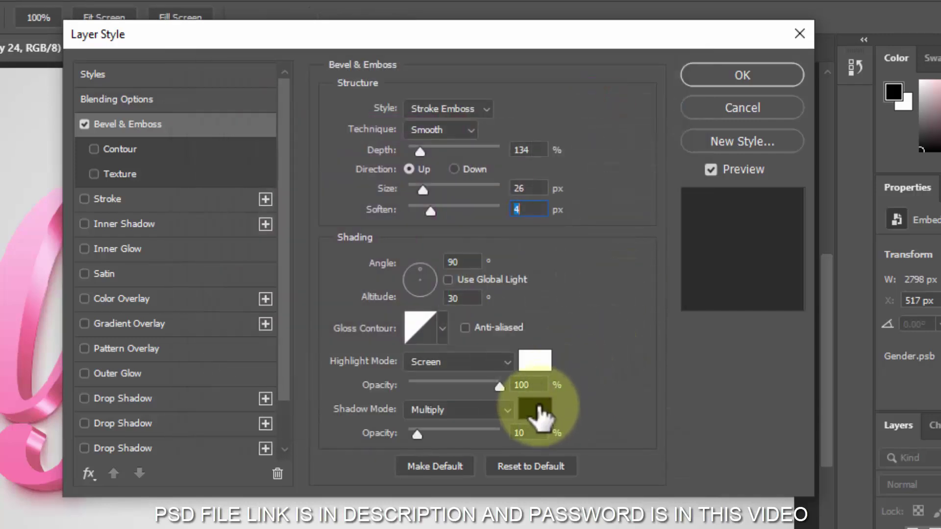
left_click(534, 385)
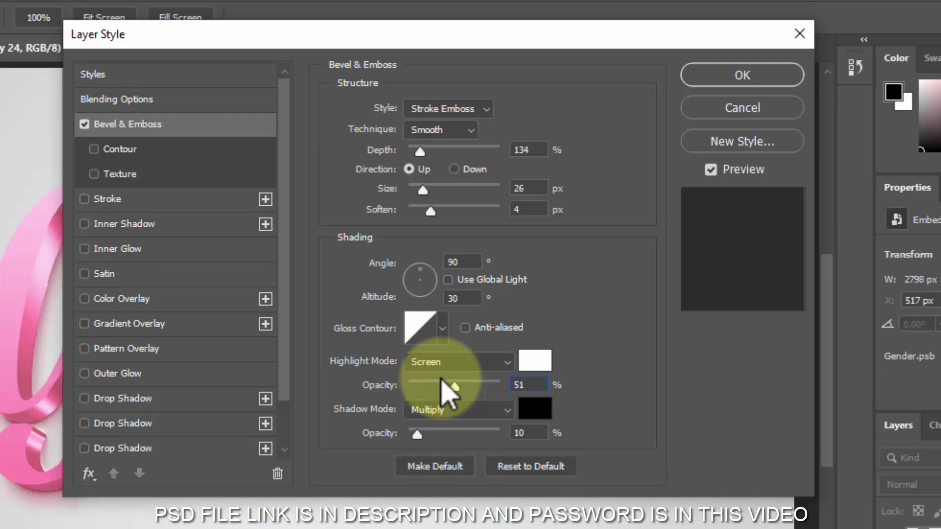
Step: Set the bevel's Multiply shadow colour to #e1649a and its opacity to 35%
left_click(535, 409)
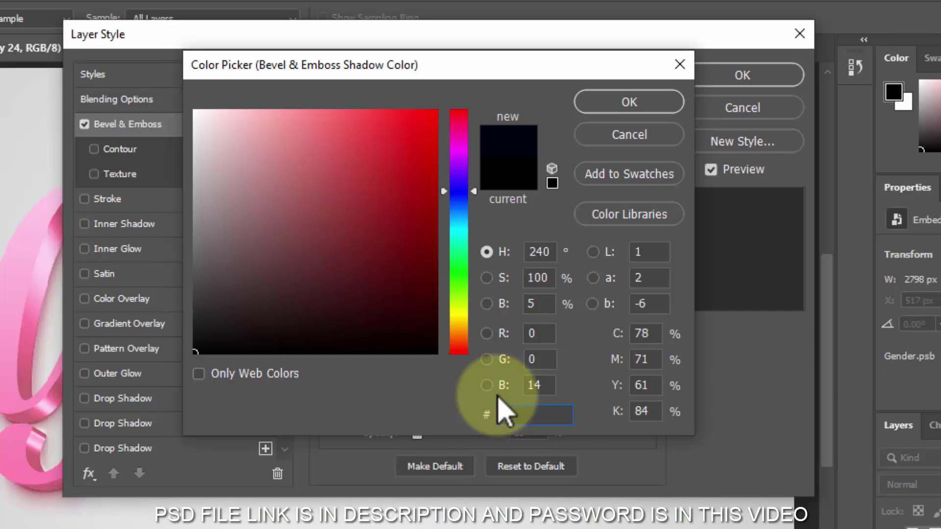
type("ee1166")
type("0e1649")
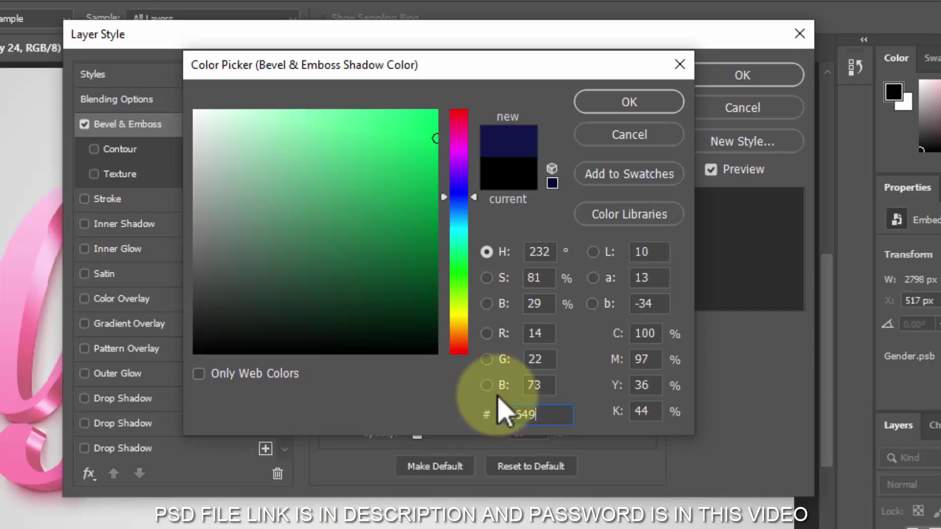
type("a")
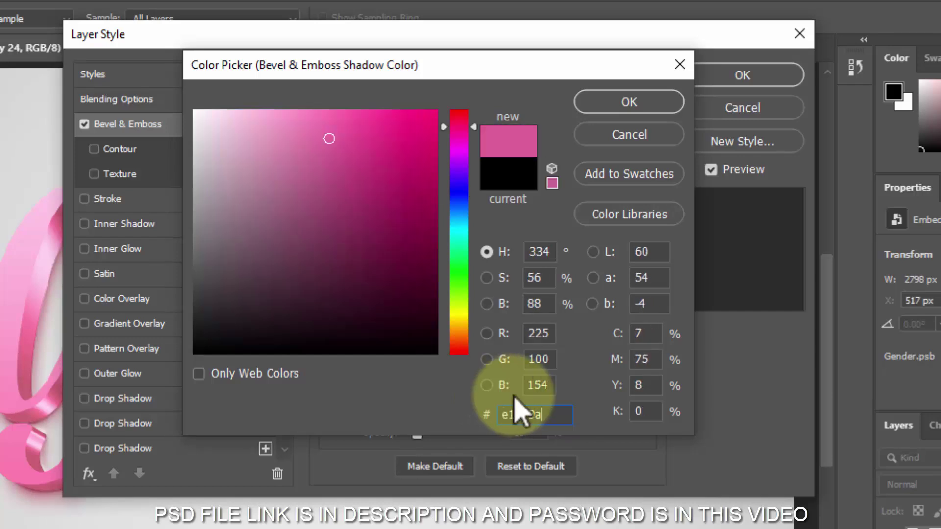
left_click(629, 101)
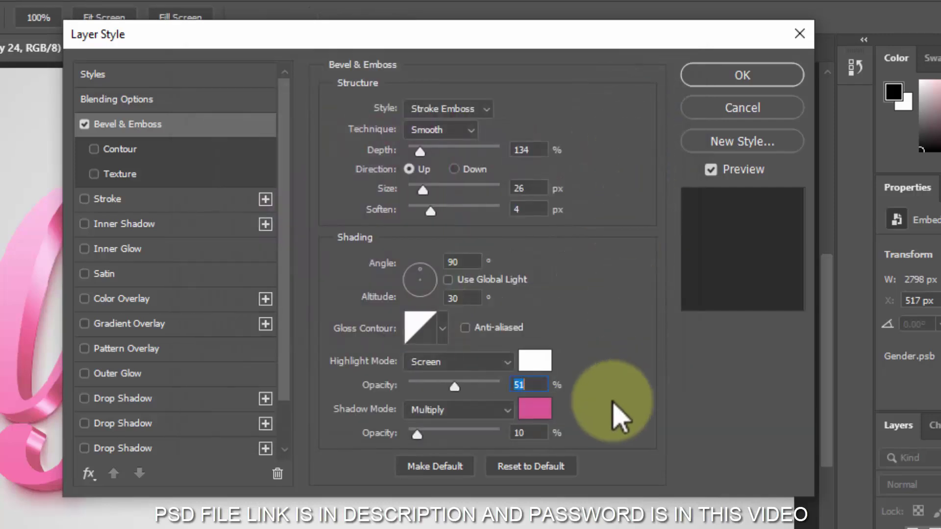
double_click(524, 431)
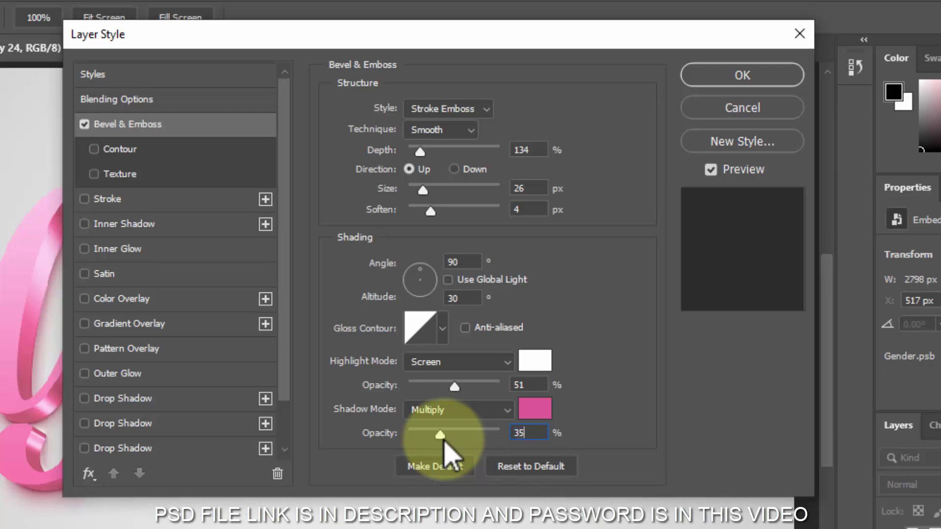
type("35")
Step: Enable the bevel's Contour with a range of 100%, and add an inside Stroke of 147 px
left_click(111, 149)
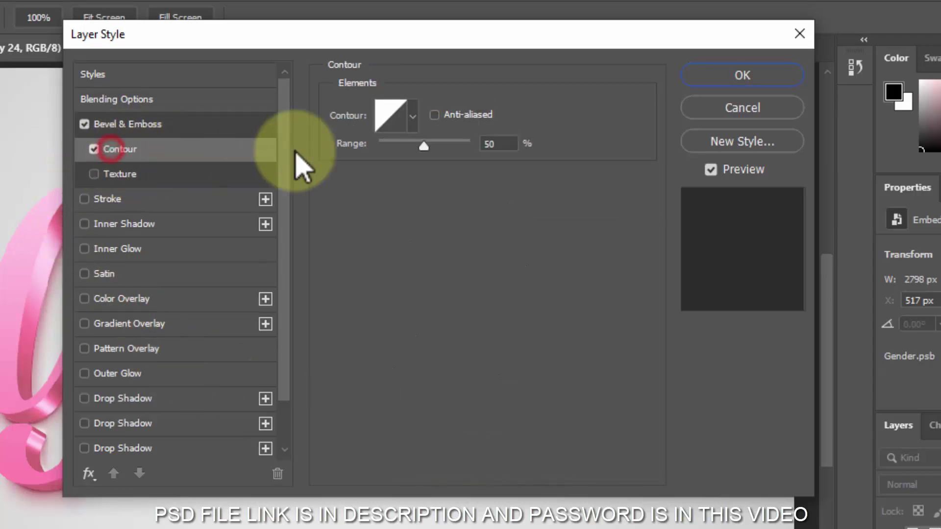
left_click_drag(432, 147, 479, 157)
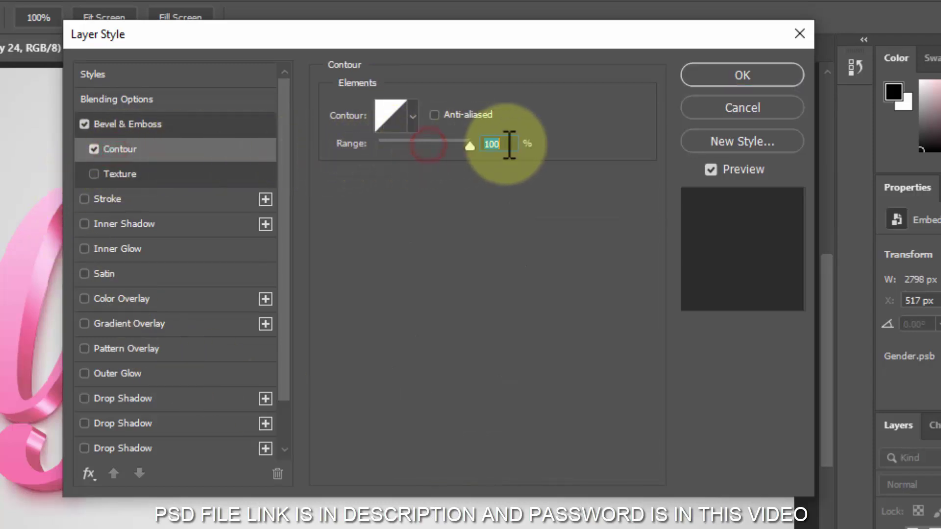
left_click(167, 201)
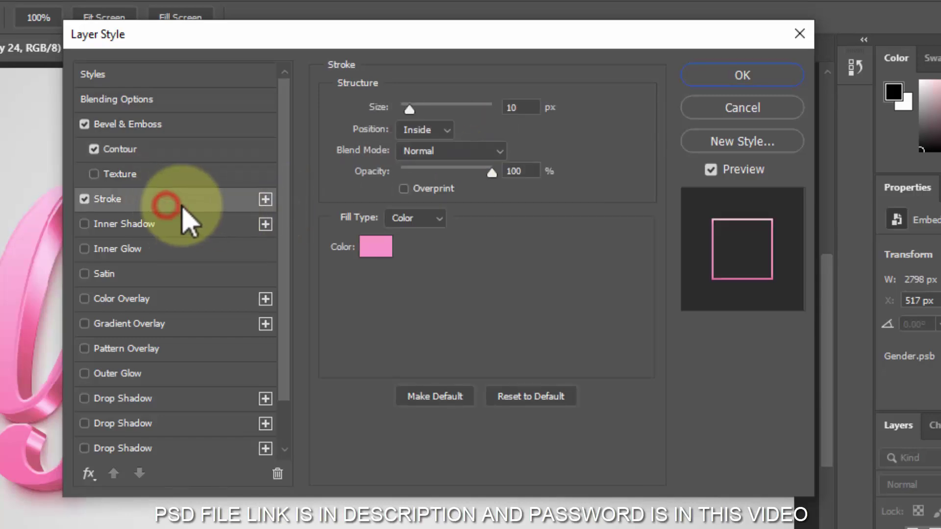
left_click(529, 107)
double_click(531, 107)
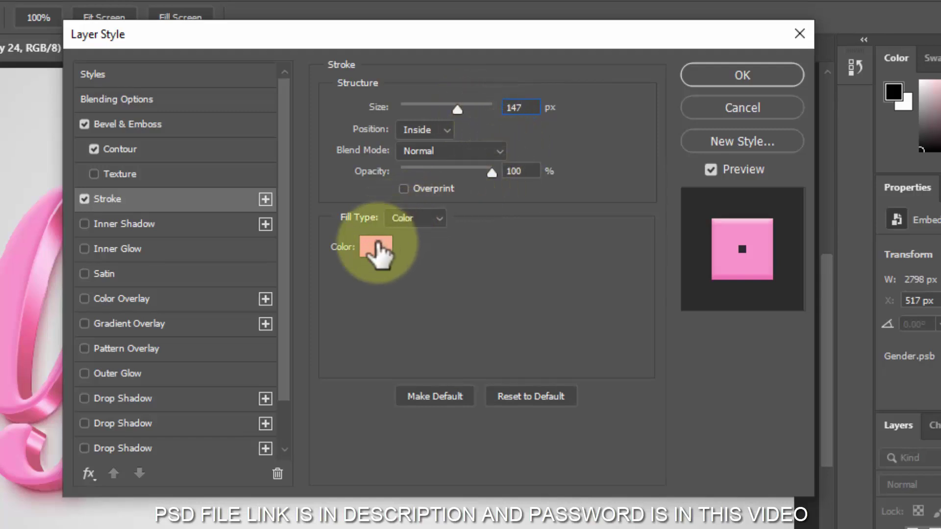
Step: Set the stroke's colour to #c82365 and its opacity to 0%, and apply the layer style
left_click(375, 246)
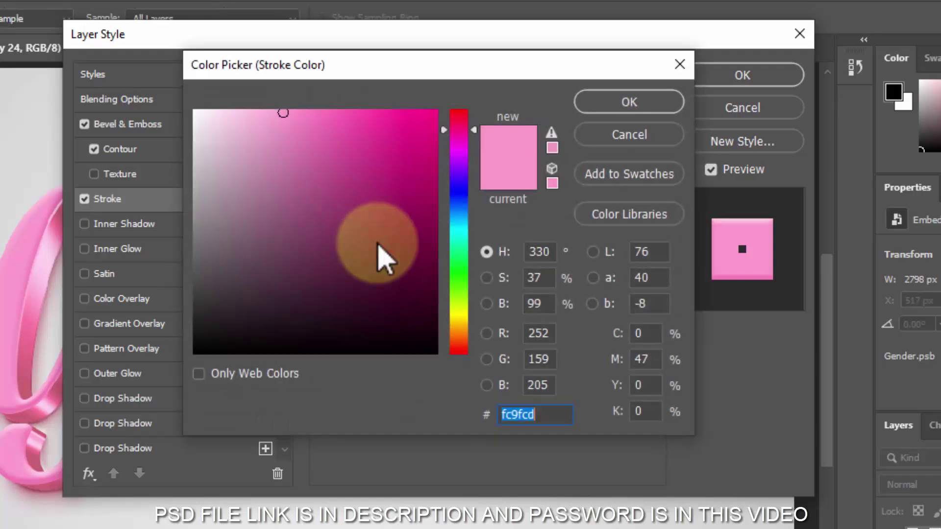
type("c82")
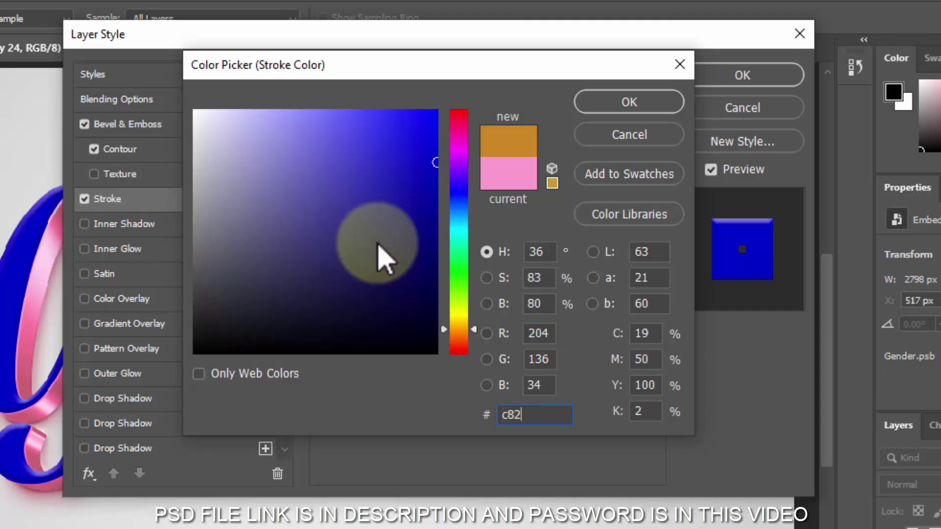
type("365")
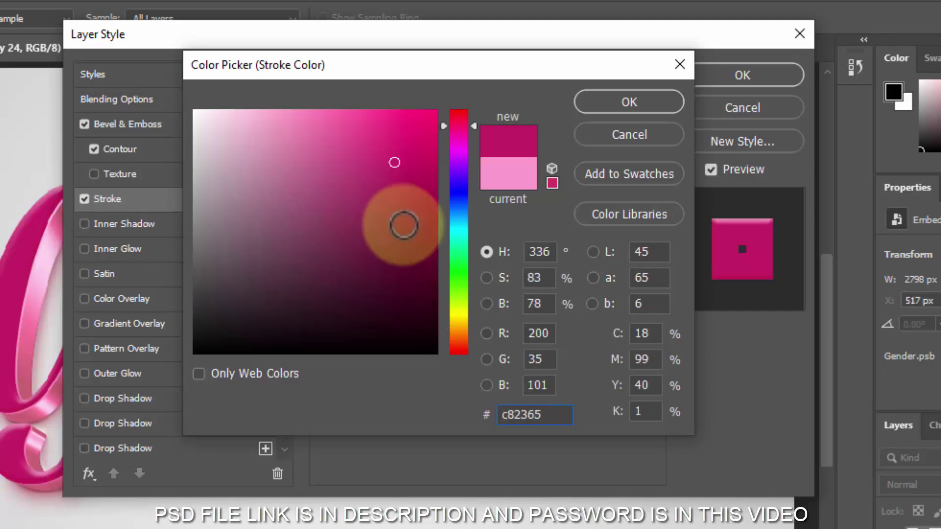
left_click(646, 96)
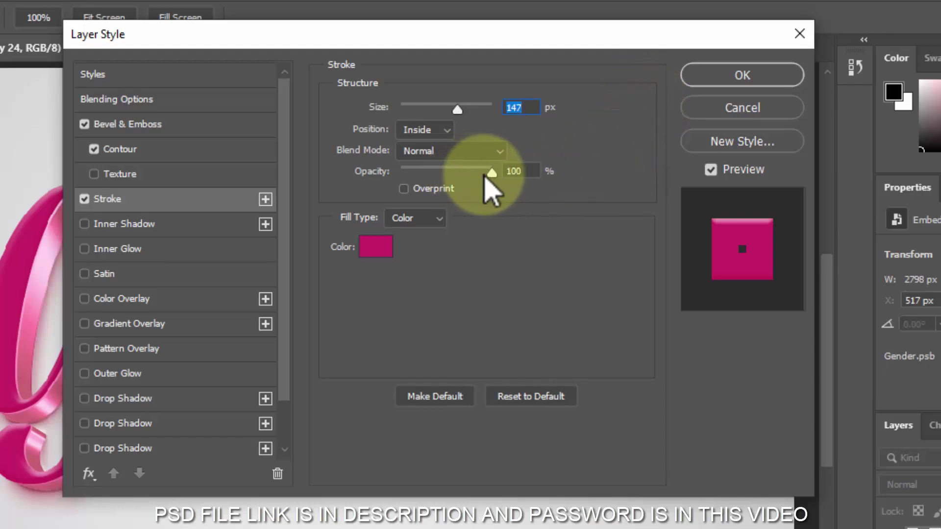
left_click_drag(492, 173, 294, 178)
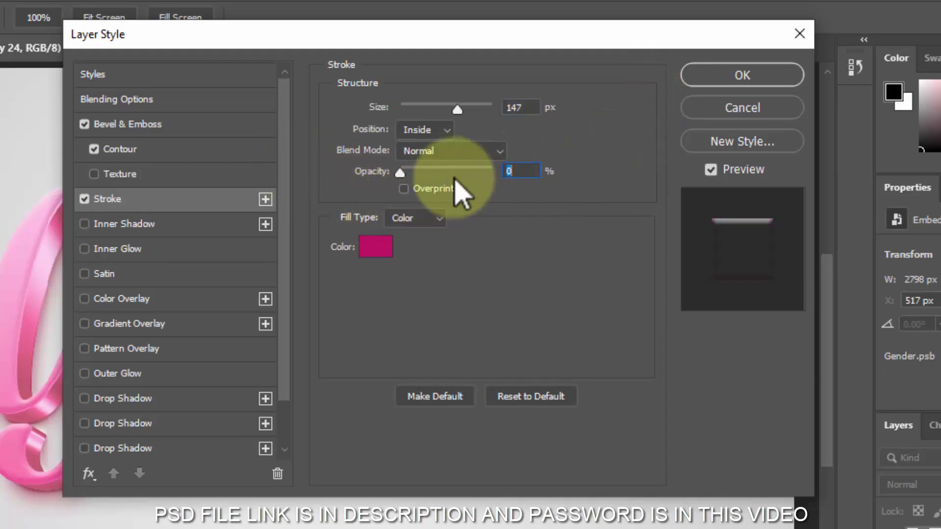
left_click(745, 75)
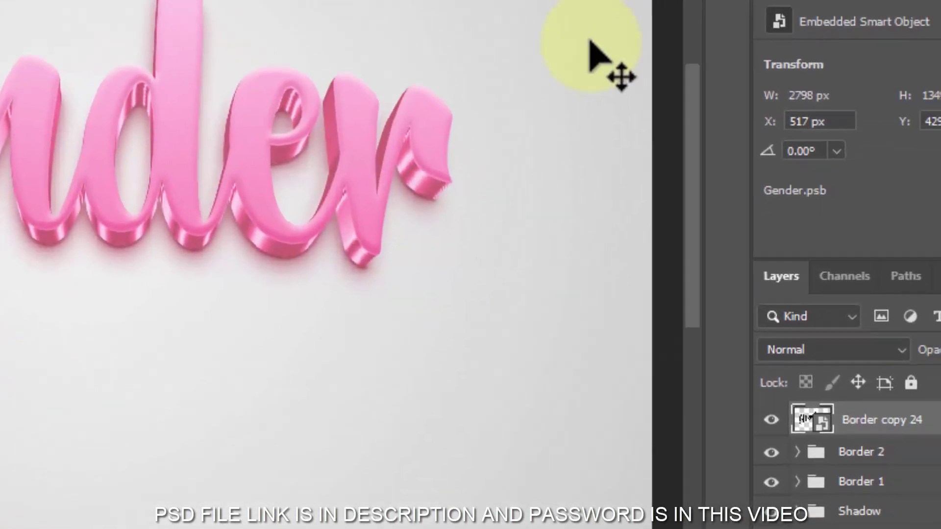
Step: Duplicate Border copy 24 with the repeated transform and open the new copy's layer style, keeping fill opacity at 0%
key("ctrl+shift+alt+t")
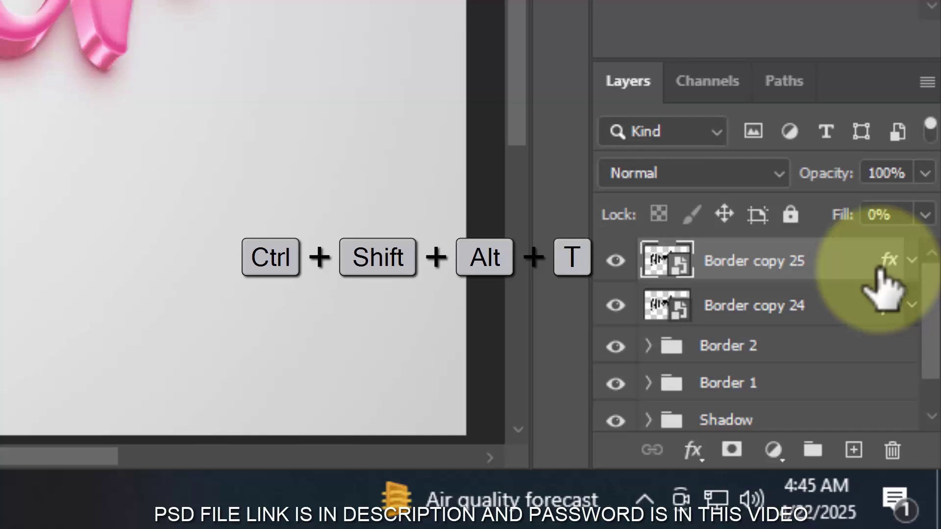
left_click(888, 263)
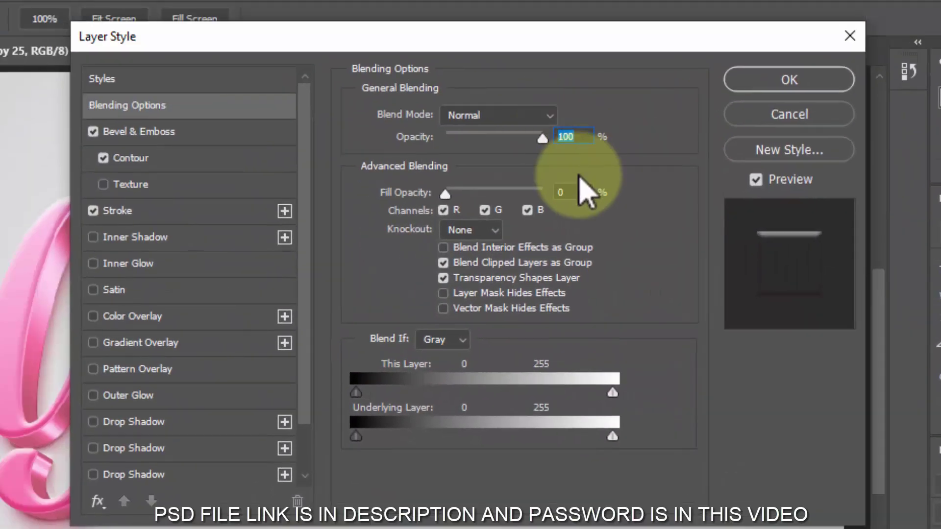
double_click(580, 191)
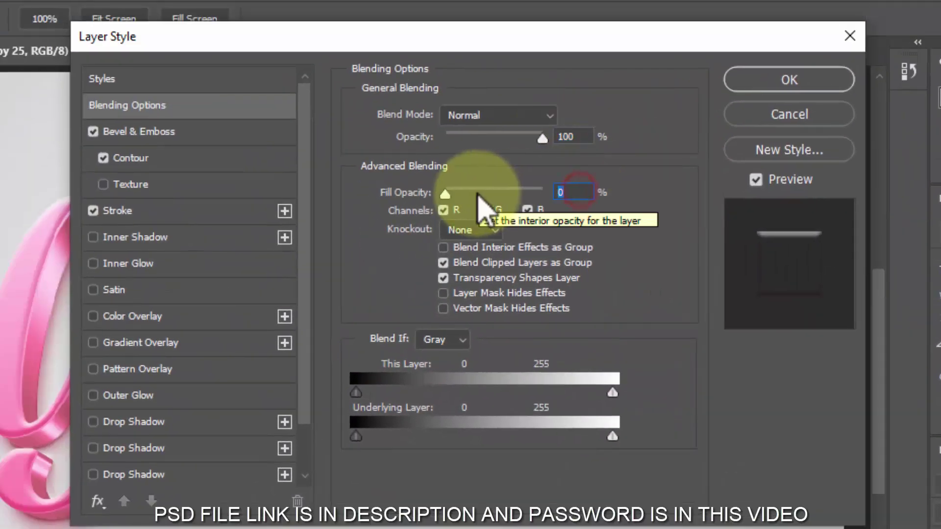
Step: Set the Bevel & Emboss highlight colour of the new border copy to #ffd4e6
left_click(158, 125)
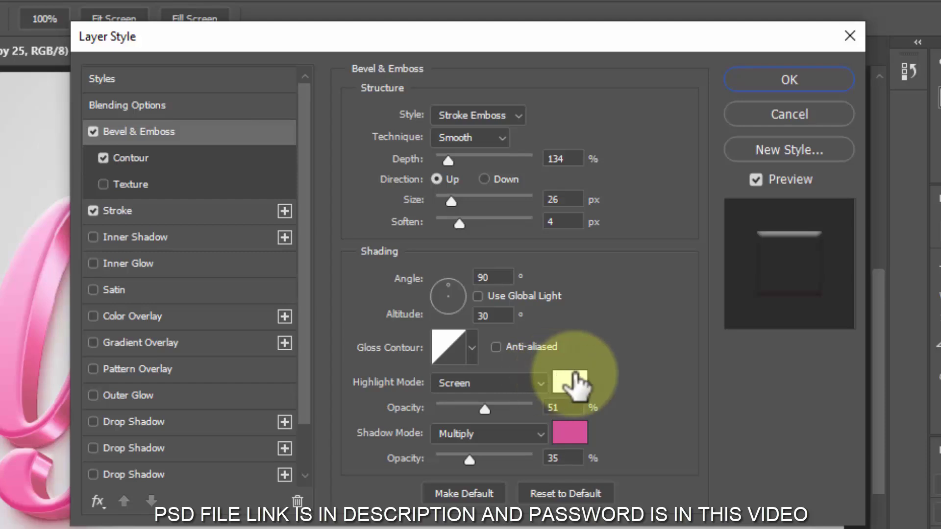
left_click(568, 381)
type("ffd")
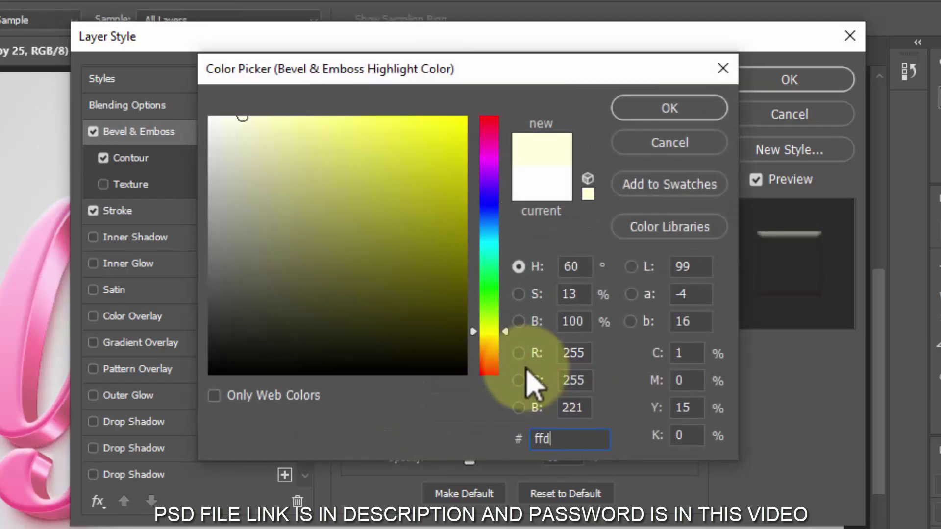
type("4e6")
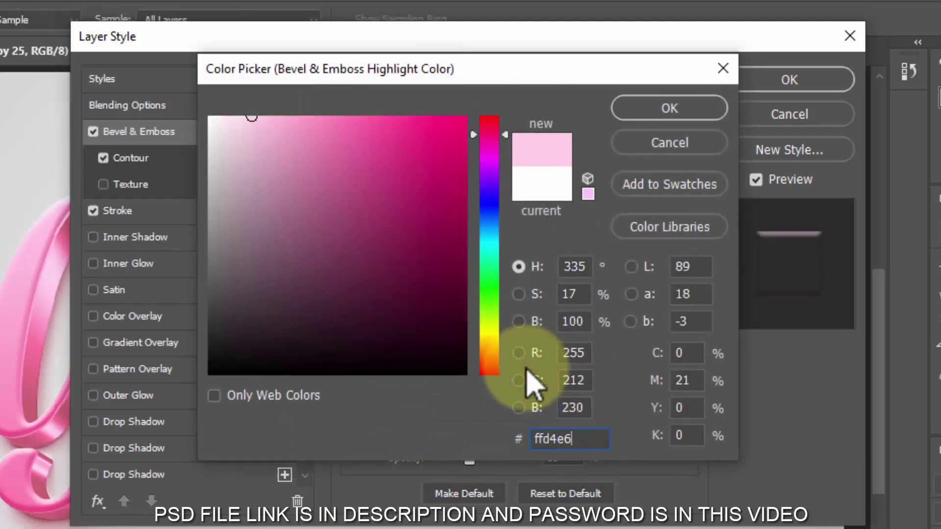
left_click(659, 105)
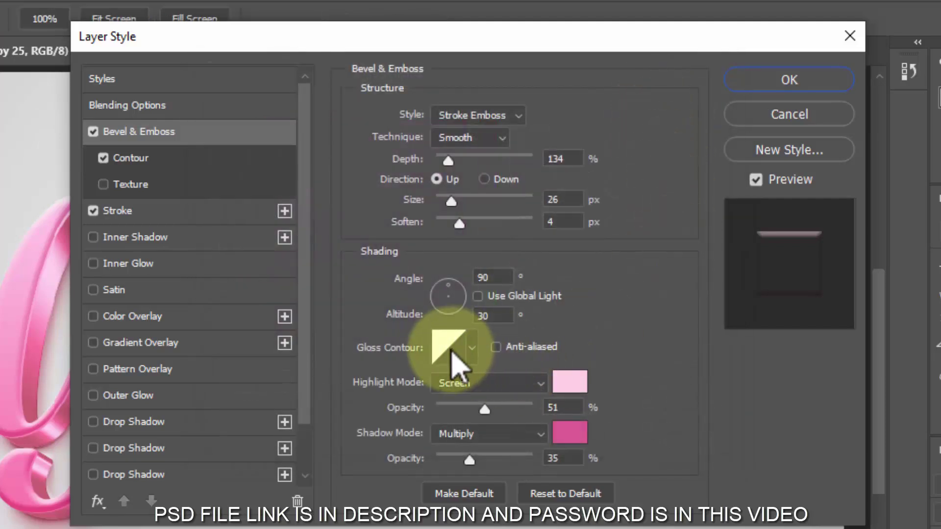
Step: Set the bevel's gloss contour to the Ring - Double preset and its highlight opacity to 89%
left_click(448, 348)
left_click(409, 93)
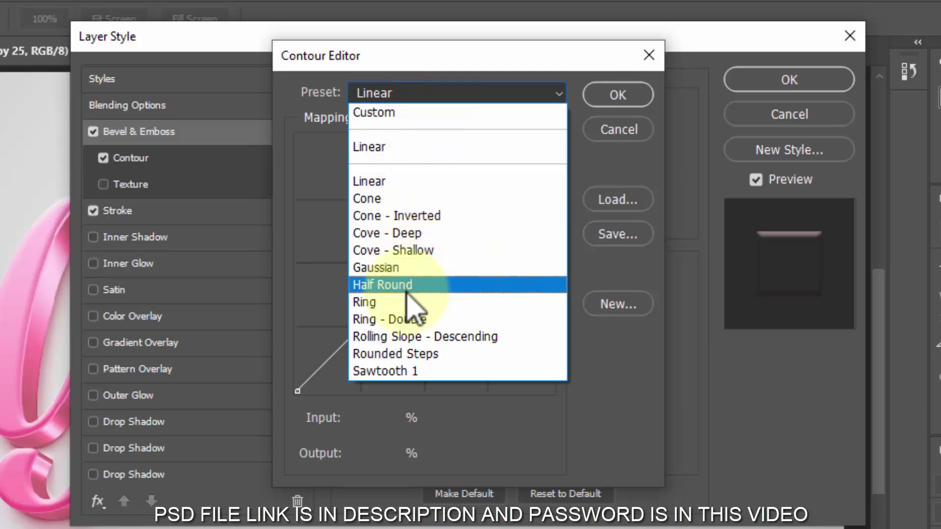
left_click(402, 316)
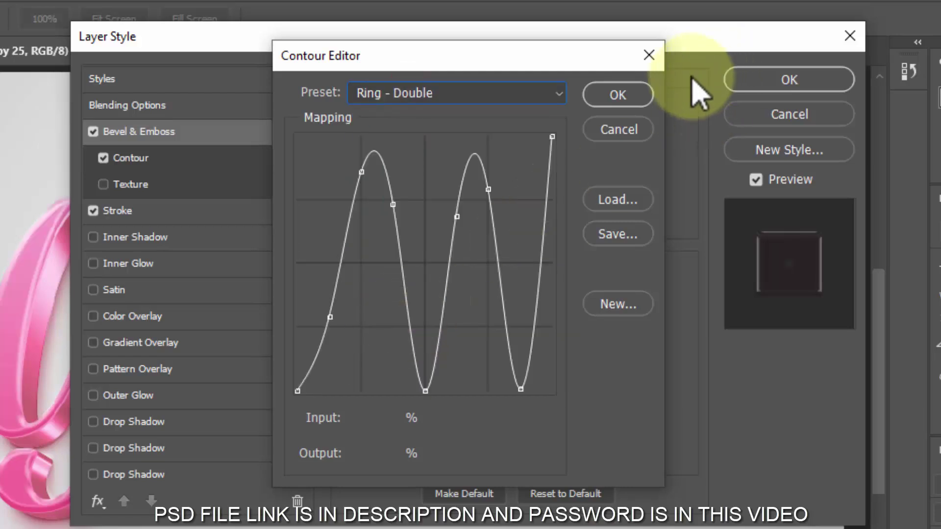
left_click(644, 93)
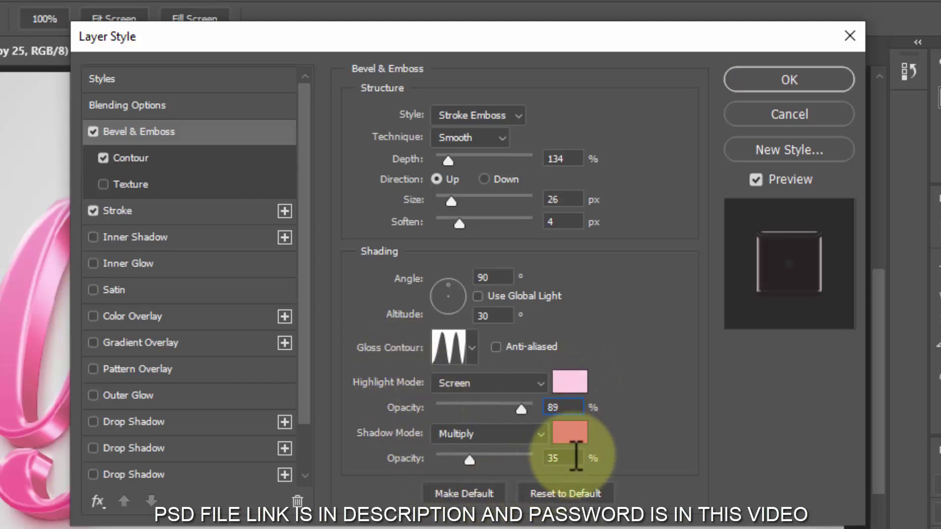
Step: Set the bevel's Multiply shadow colour to #e6529b and its opacity to 5%
left_click(569, 433)
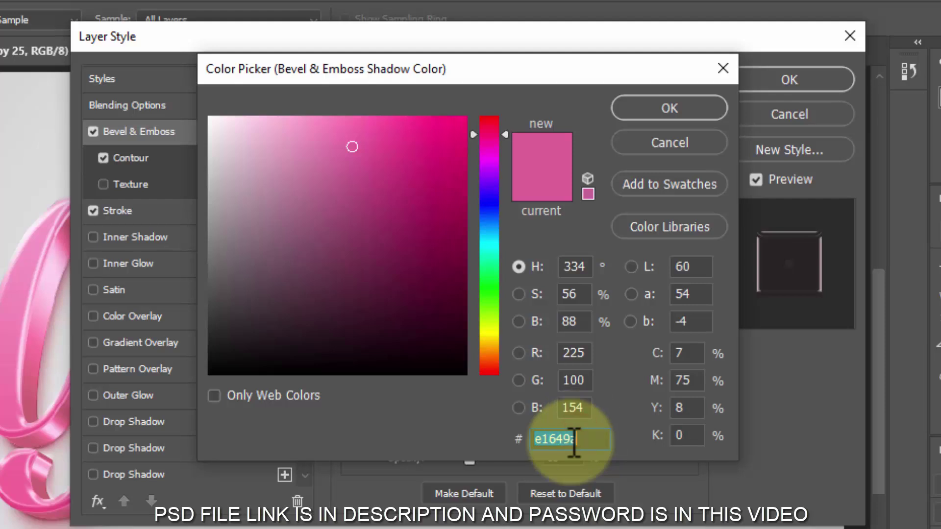
type("e652")
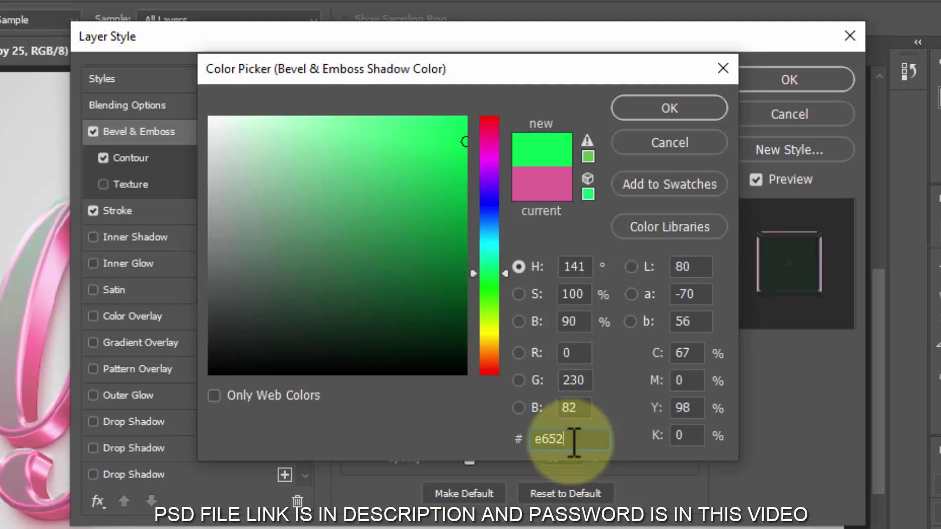
type("9b")
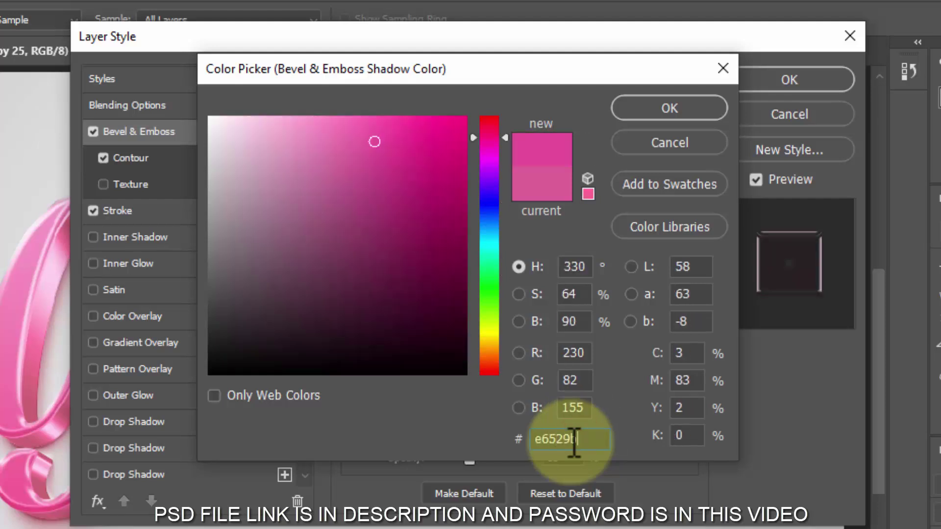
left_click(657, 107)
double_click(556, 458)
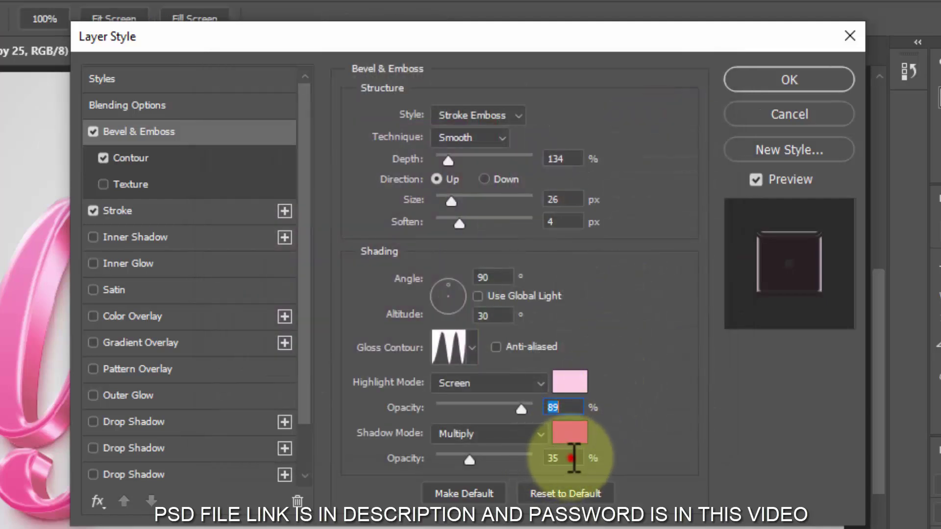
type("5")
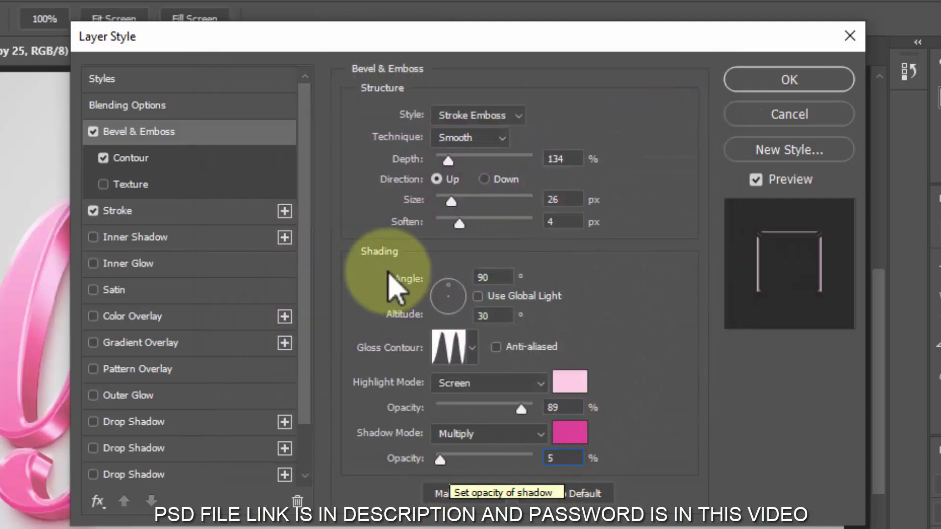
Step: Set the stroke colour to #f2479e, keeping the bevel contour and other stroke settings, and apply the layer style
left_click(152, 158)
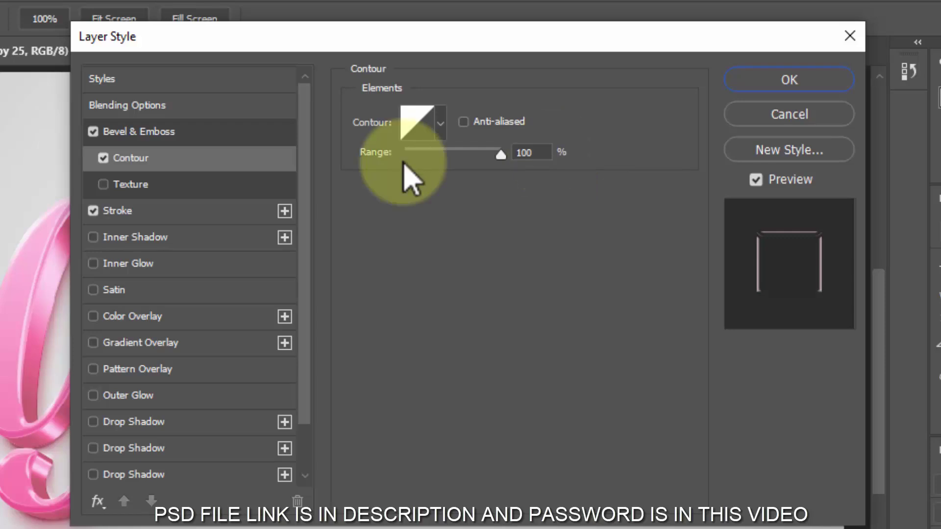
left_click(201, 211)
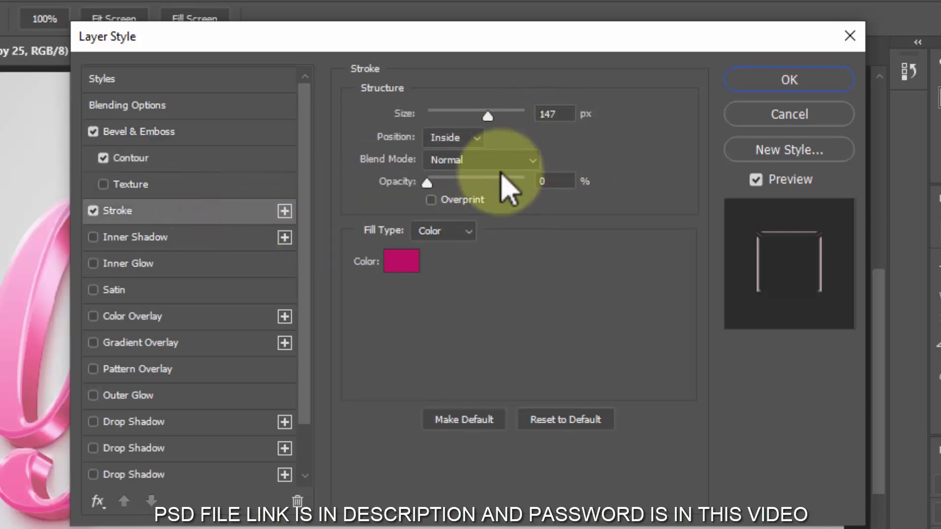
left_click(403, 252)
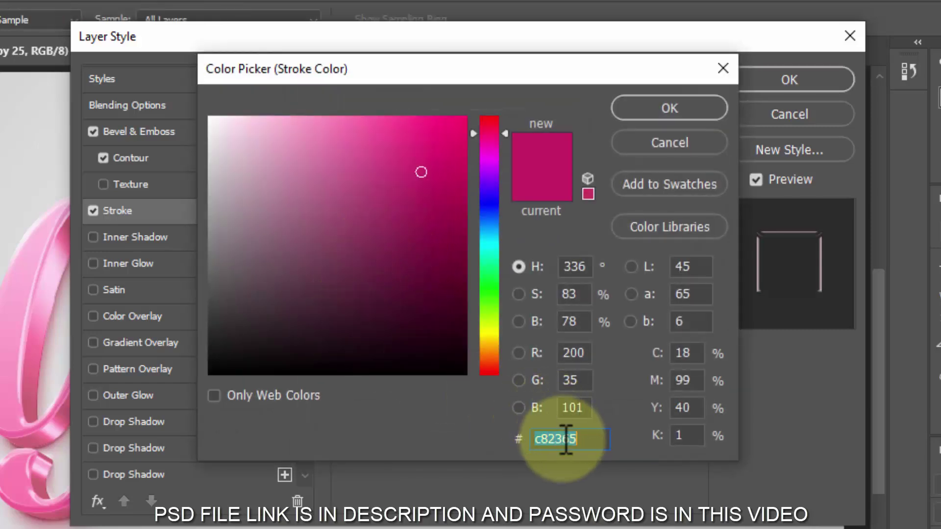
type("f2479e")
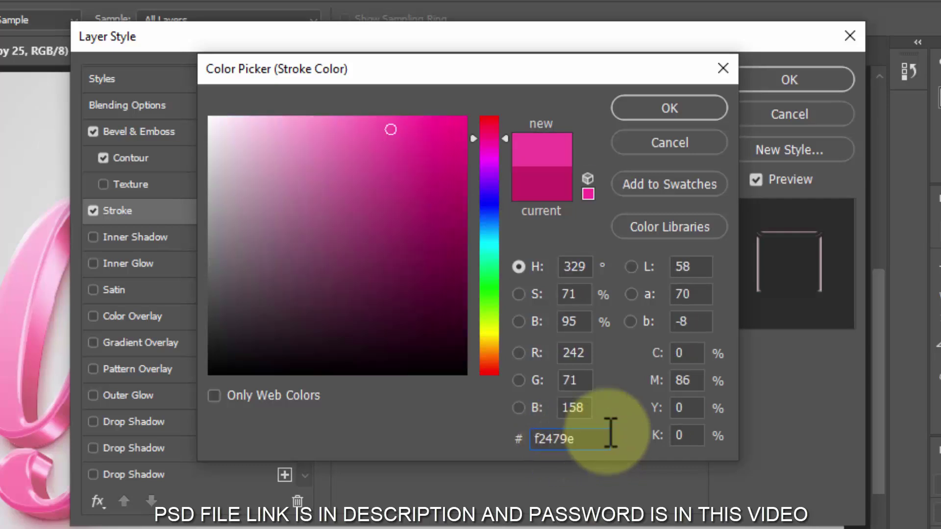
left_click(692, 106)
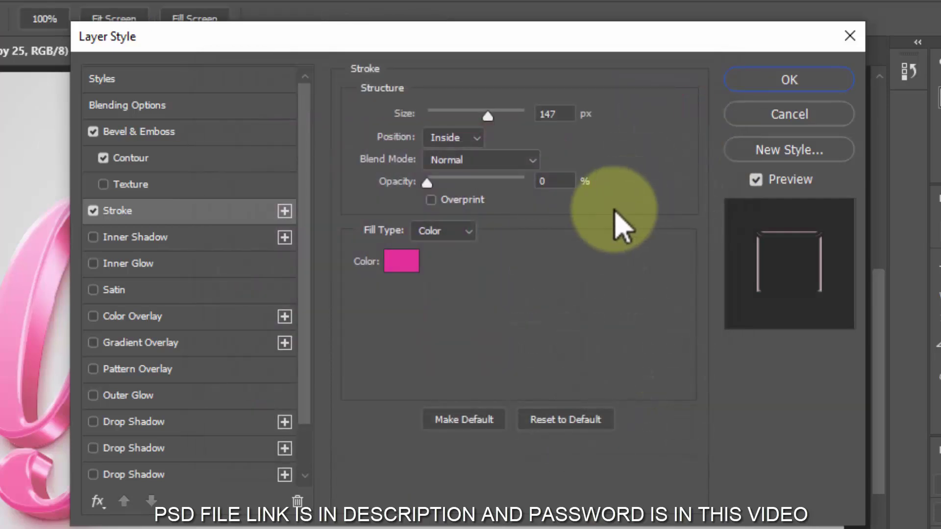
left_click(774, 78)
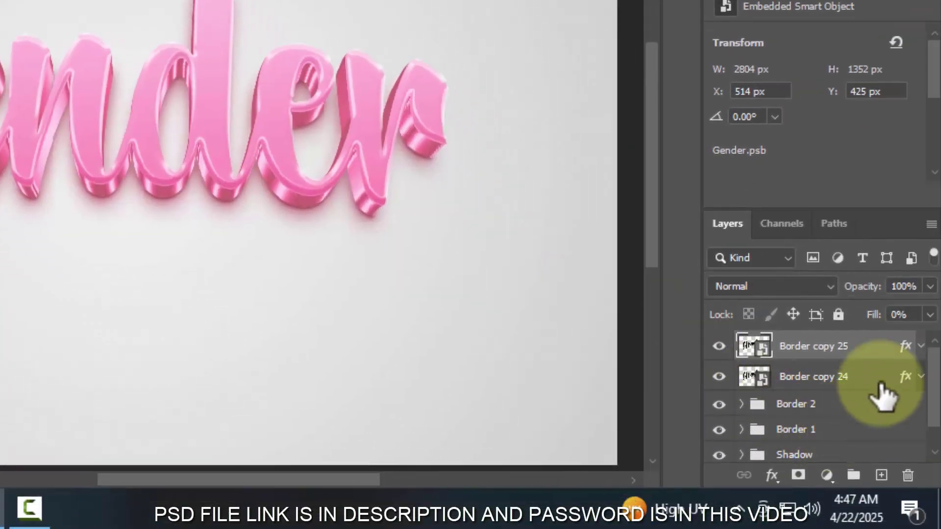
Step: Duplicate Border copy 25 with the repeated transform and open the new copy's layer style, keeping fill opacity at 0%
key("ctrl+shift+alt+t")
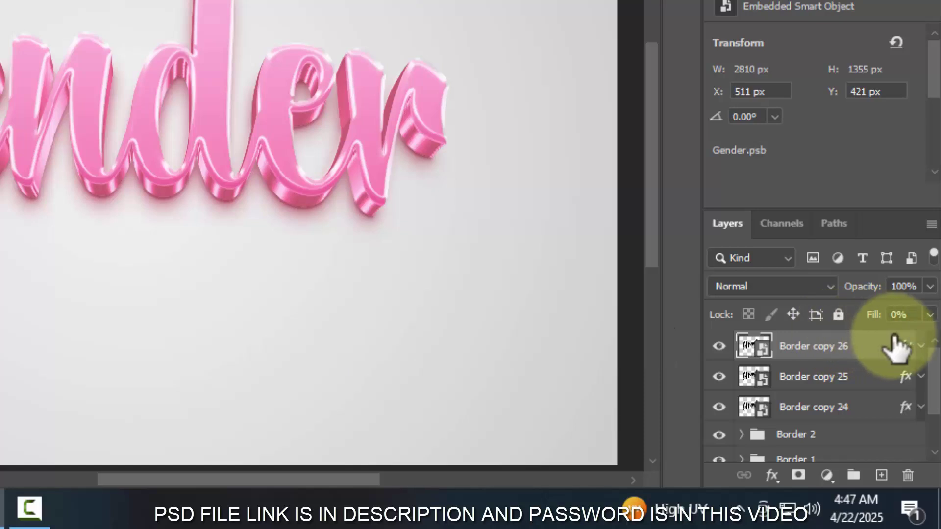
double_click(908, 343)
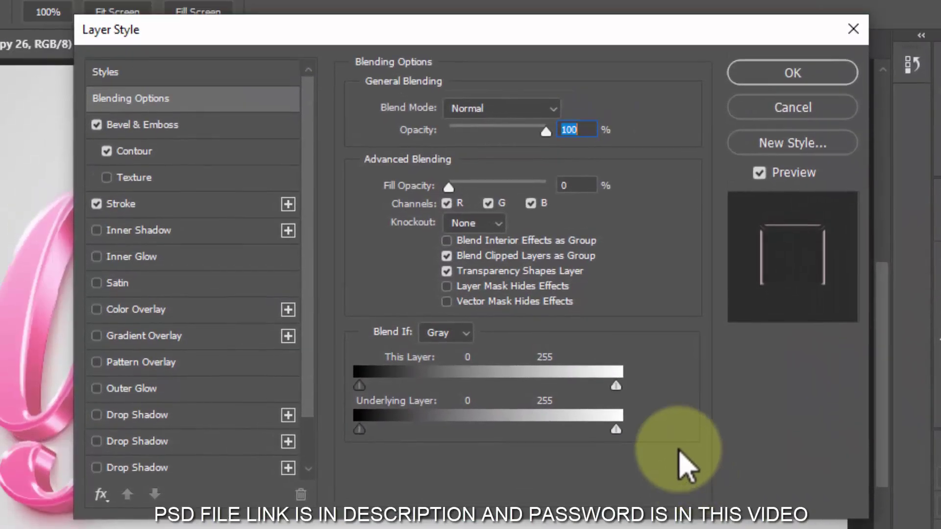
left_click(591, 185)
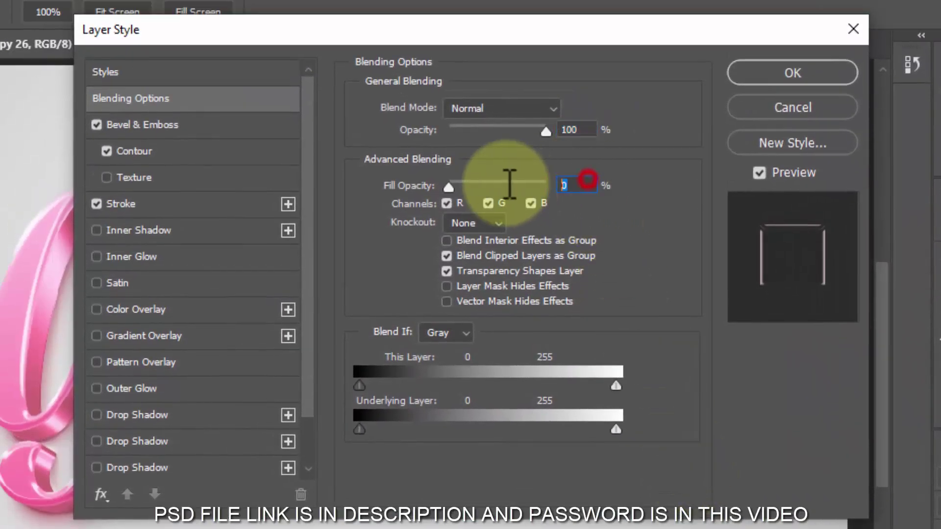
Step: Set the Stroke Emboss bevel's depth to 300% and its size to 30 px
left_click(184, 125)
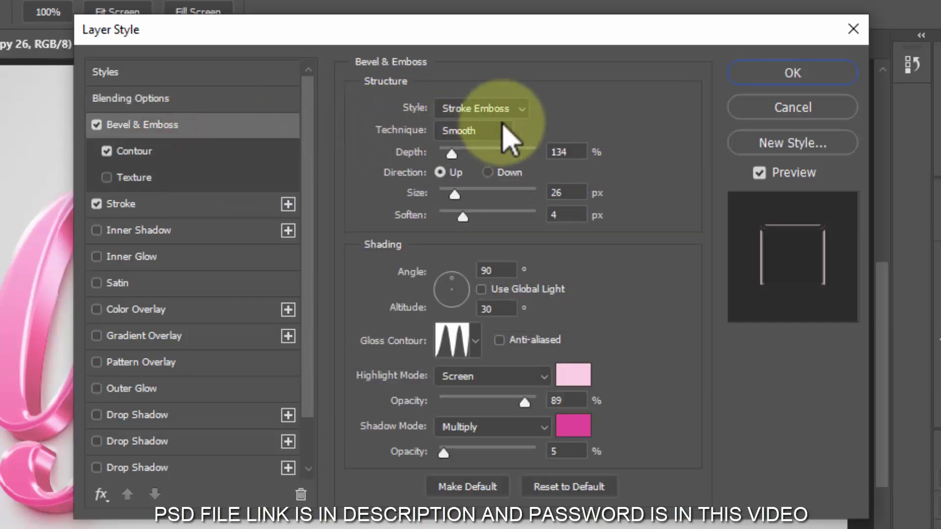
left_click(581, 150)
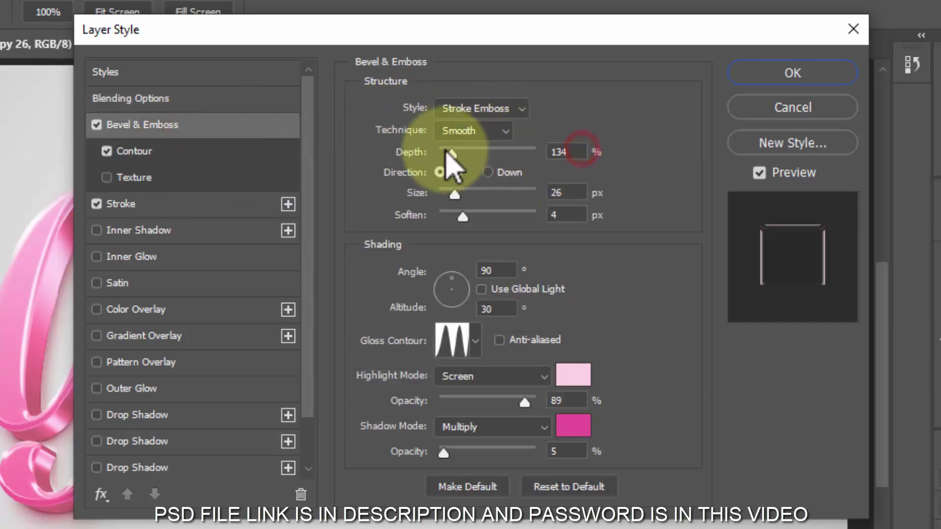
left_click_drag(572, 151, 527, 152)
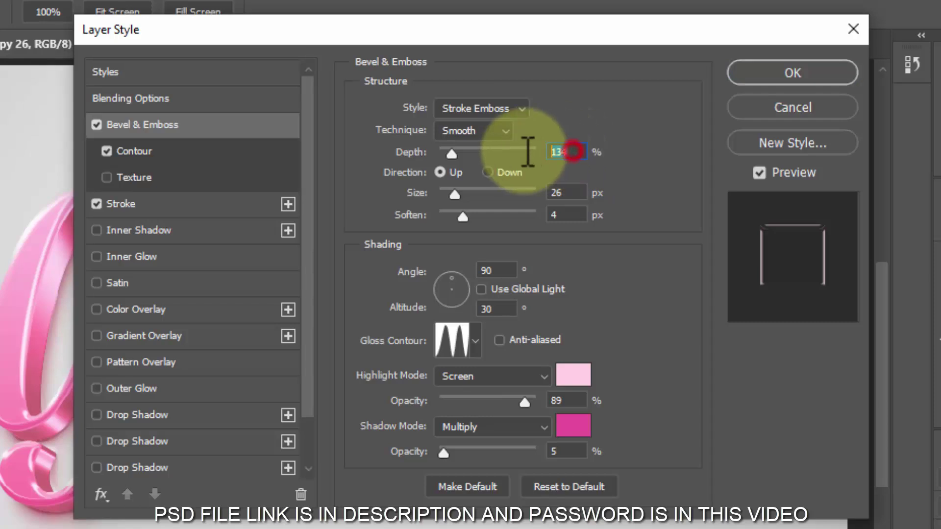
type("300")
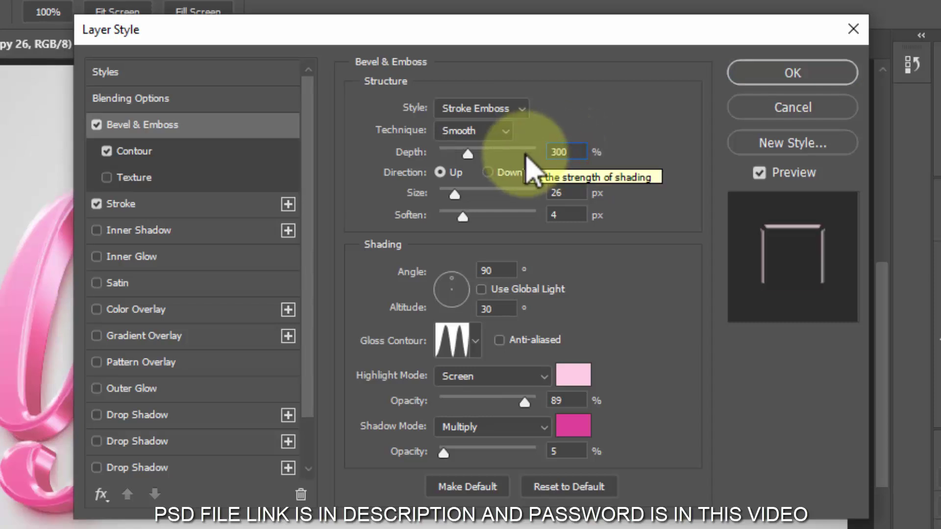
left_click_drag(568, 193, 507, 213)
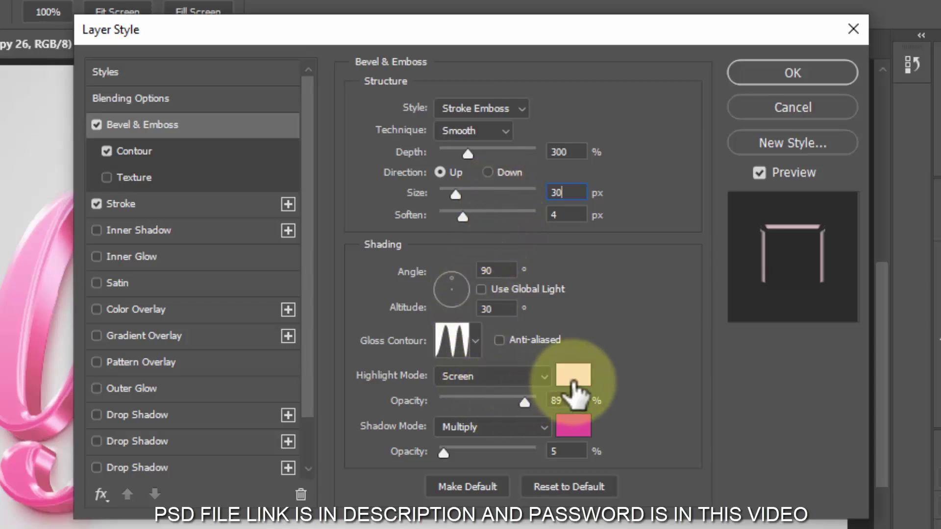
Step: Set the bevel's Screen highlight colour to #ffe0ef and its opacity to 74%
left_click(573, 385)
type("ff")
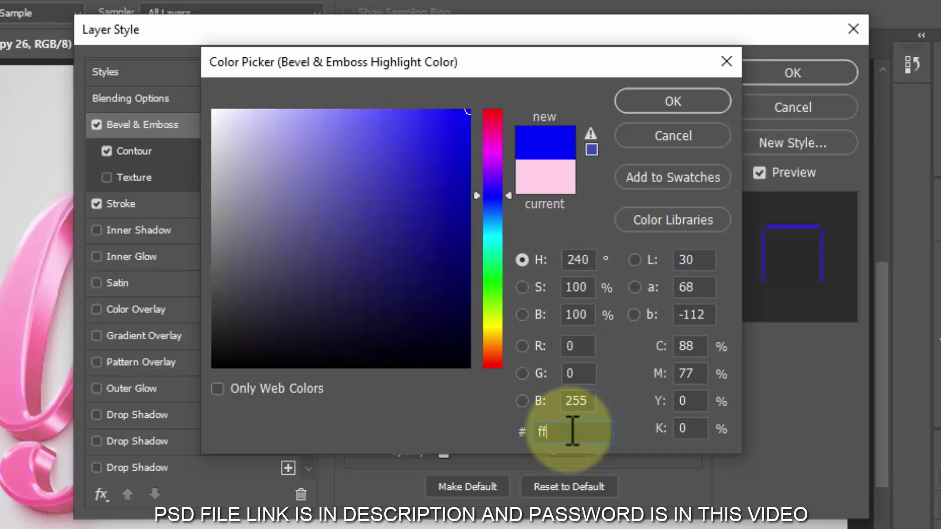
type("e0ef")
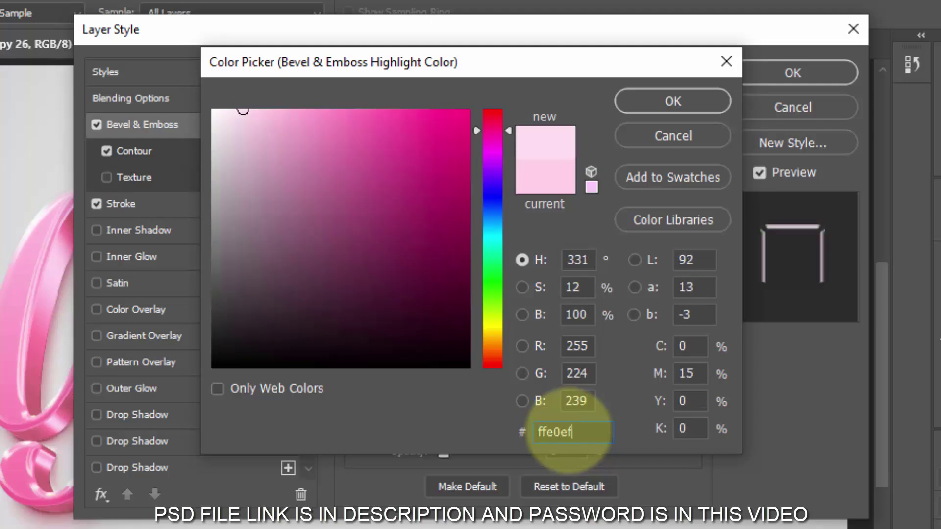
left_click(662, 104)
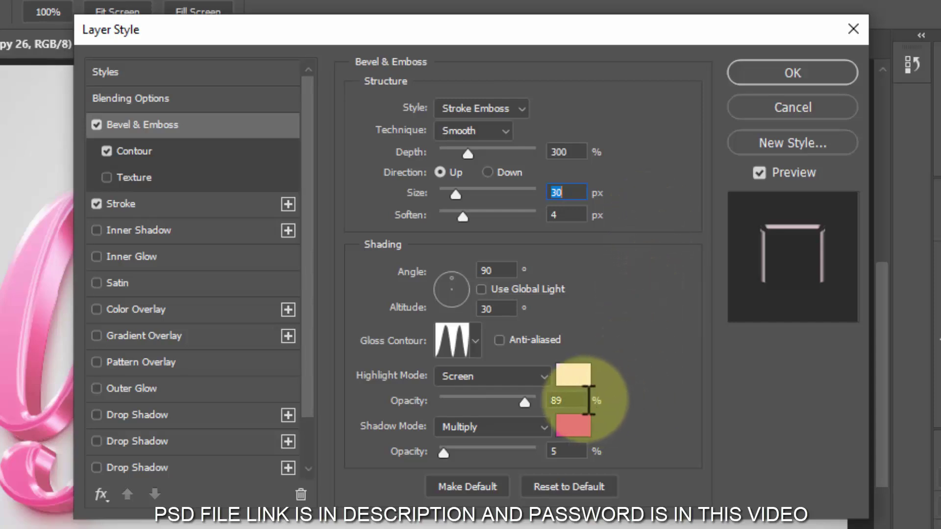
left_click(574, 398)
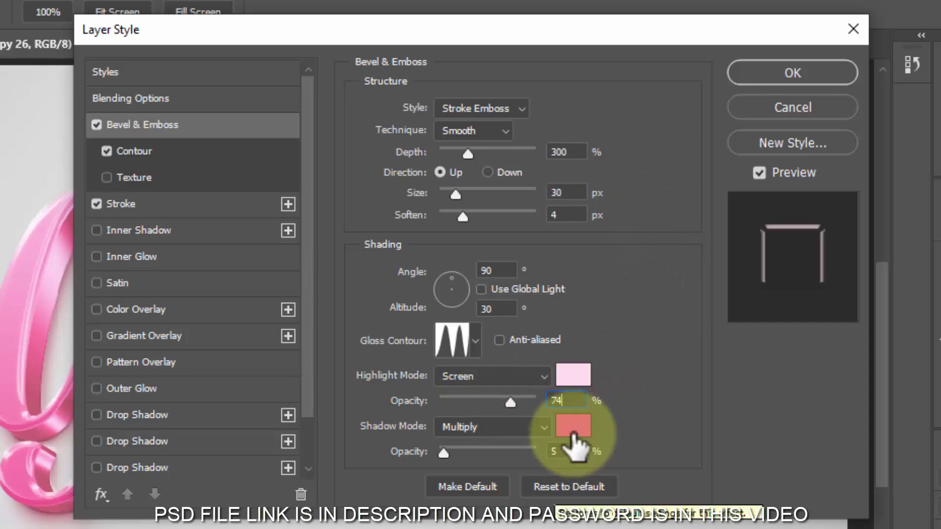
Step: Set the bevel's Multiply shadow colour to #a9176a and its opacity to 0%
left_click(571, 427)
type("a9")
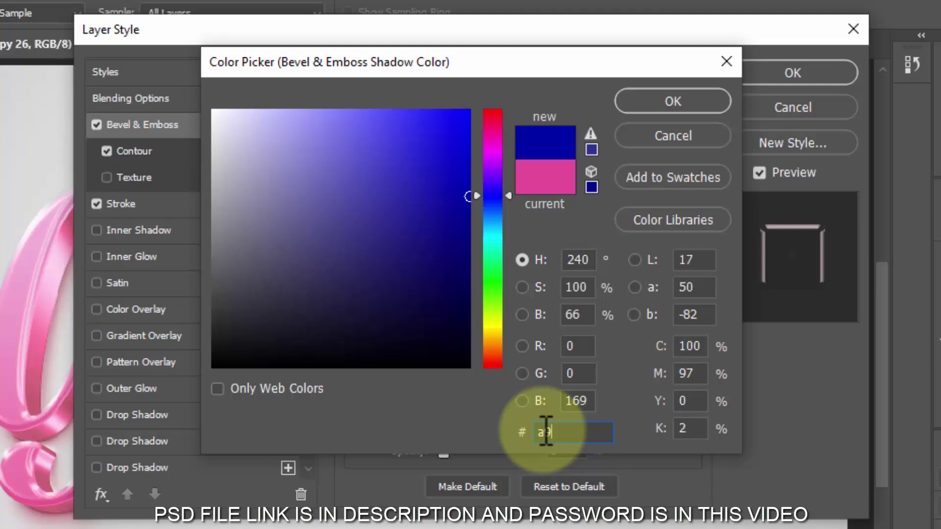
type("176a")
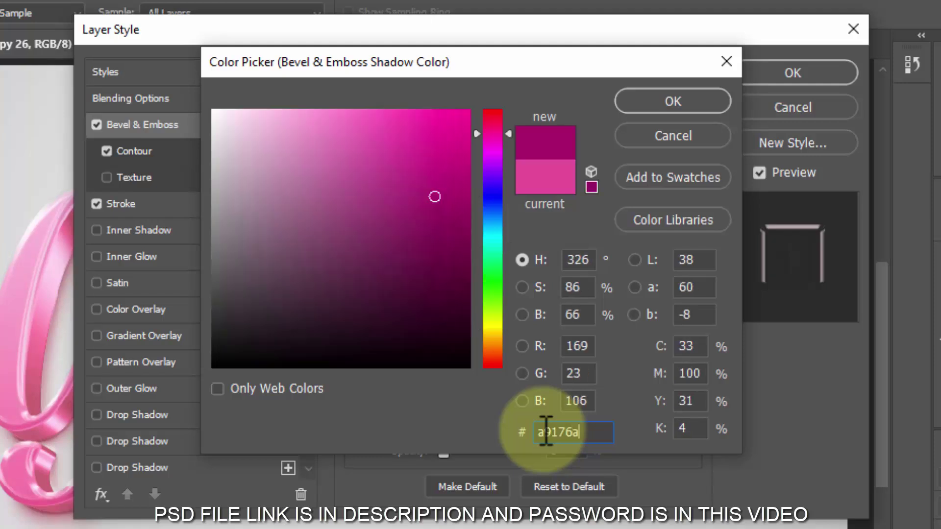
left_click(670, 100)
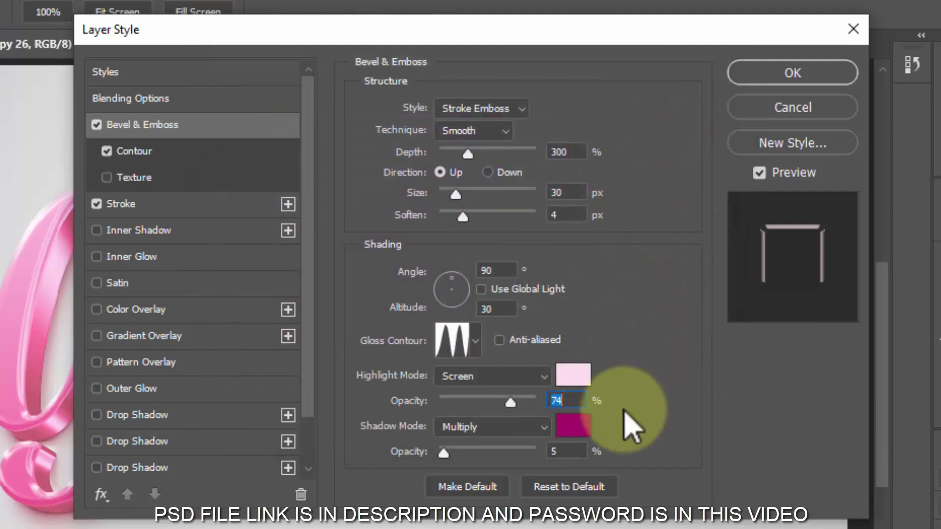
left_click(559, 451)
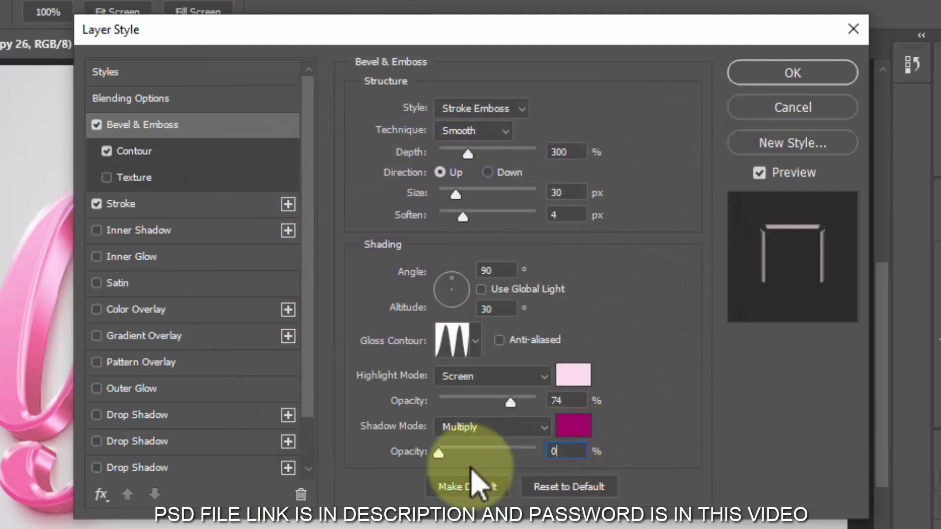
type("0")
Step: Set the stroke colour to #c82369, keeping the contour range at 100% and stroke size at 147 px, and apply the layer style
left_click(133, 151)
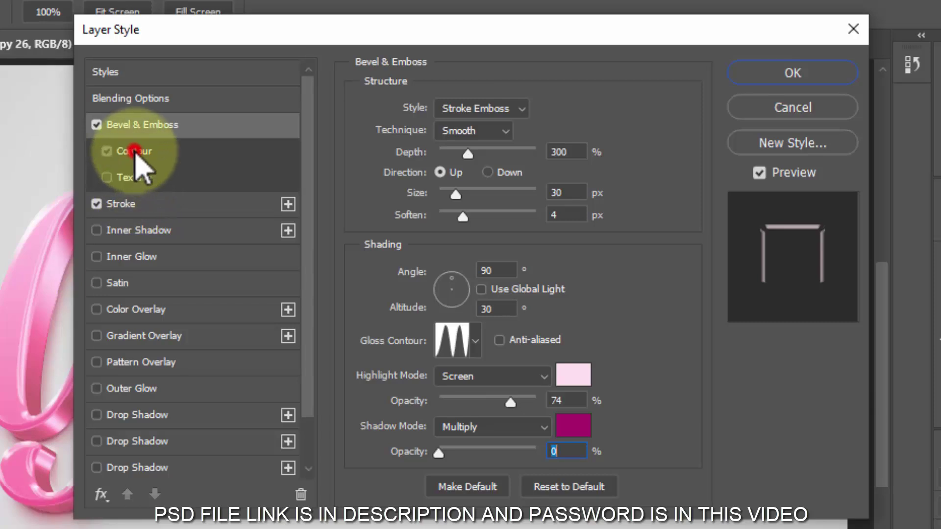
left_click(548, 145)
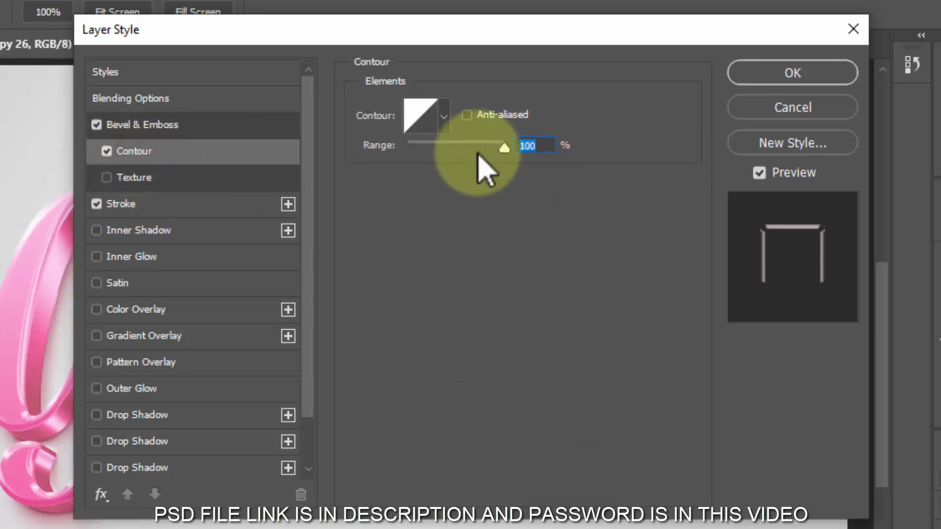
left_click(196, 205)
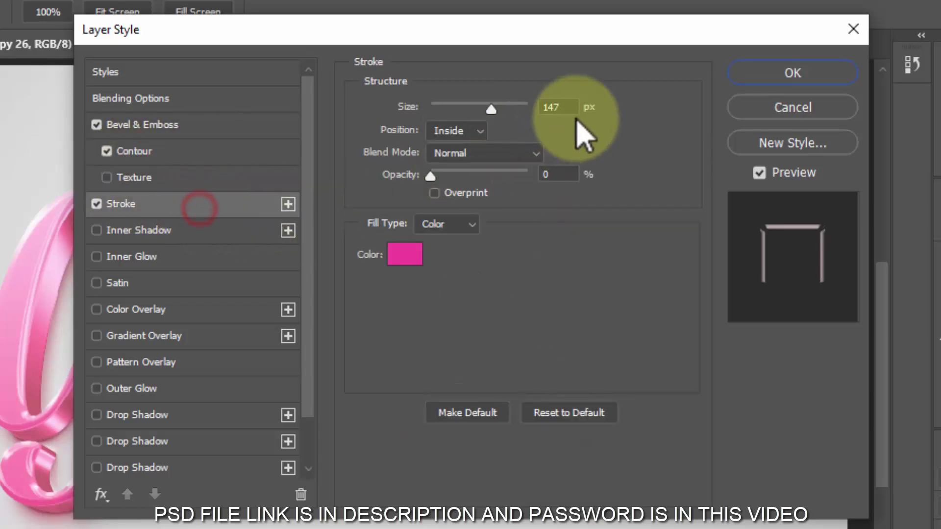
left_click(572, 107)
left_click_drag(549, 109, 512, 112)
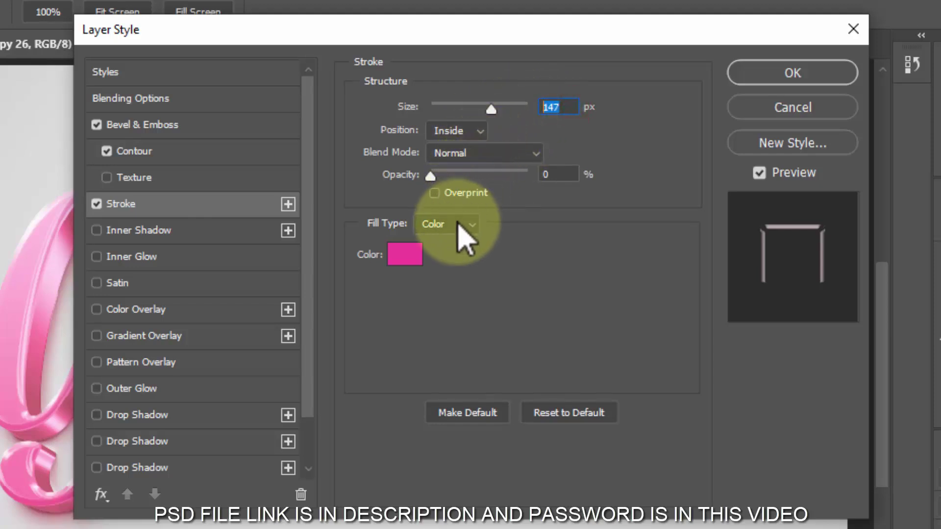
left_click(414, 255)
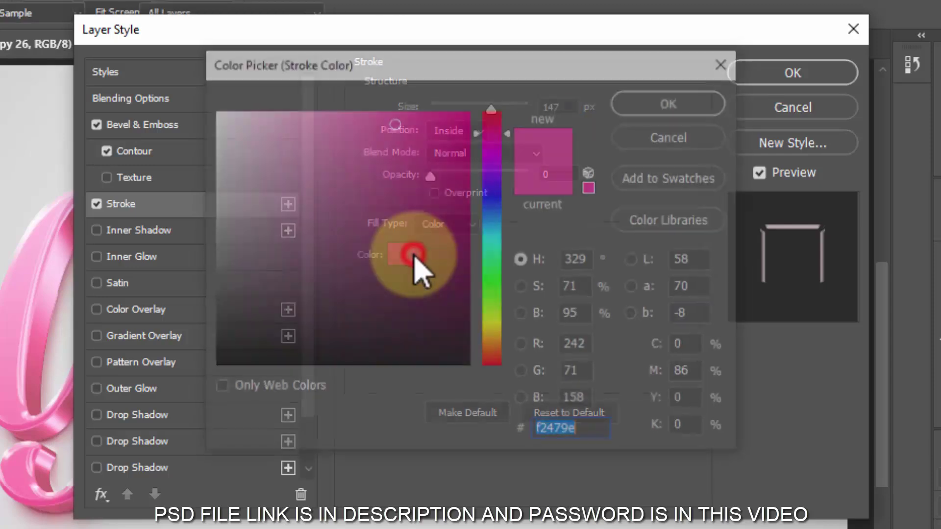
type("c82")
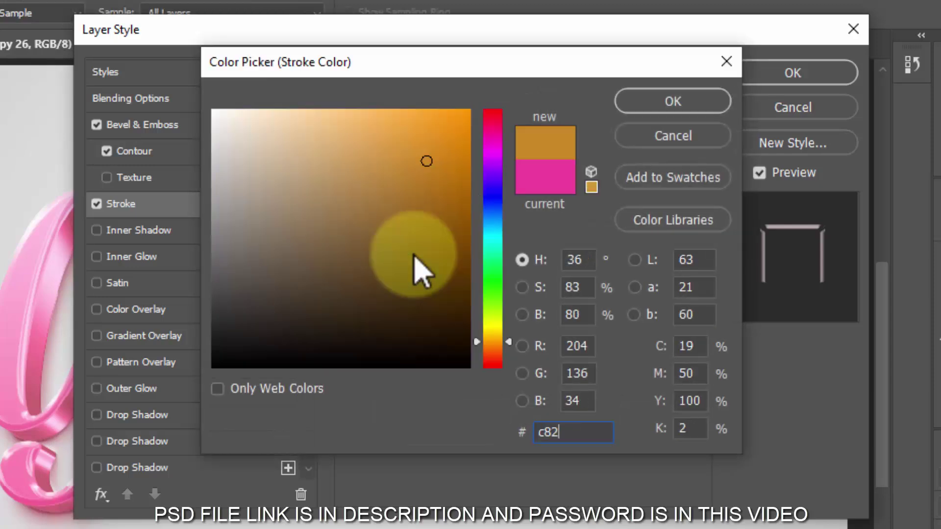
type("369")
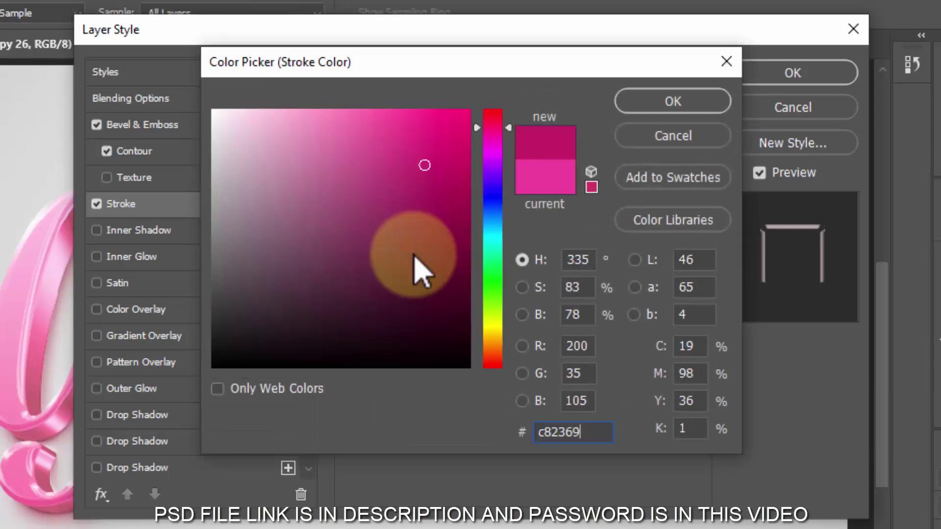
left_click(642, 101)
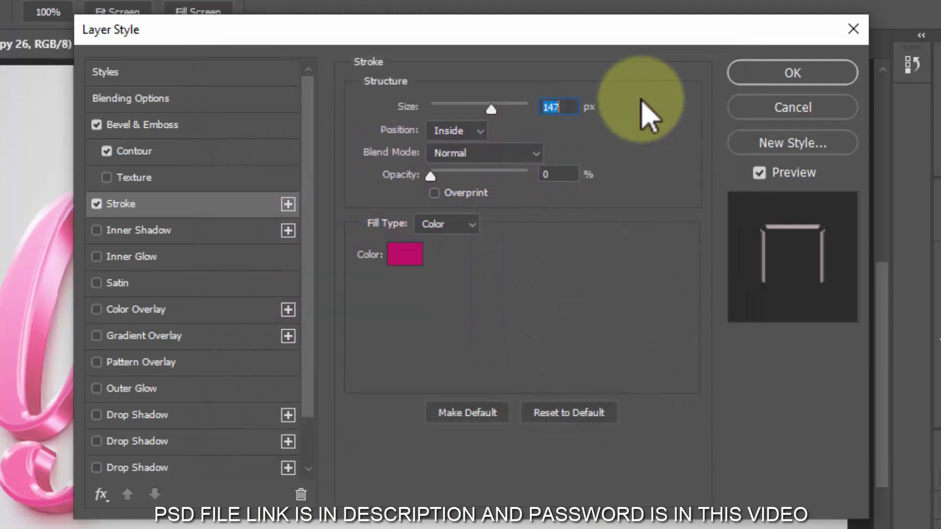
left_click(790, 74)
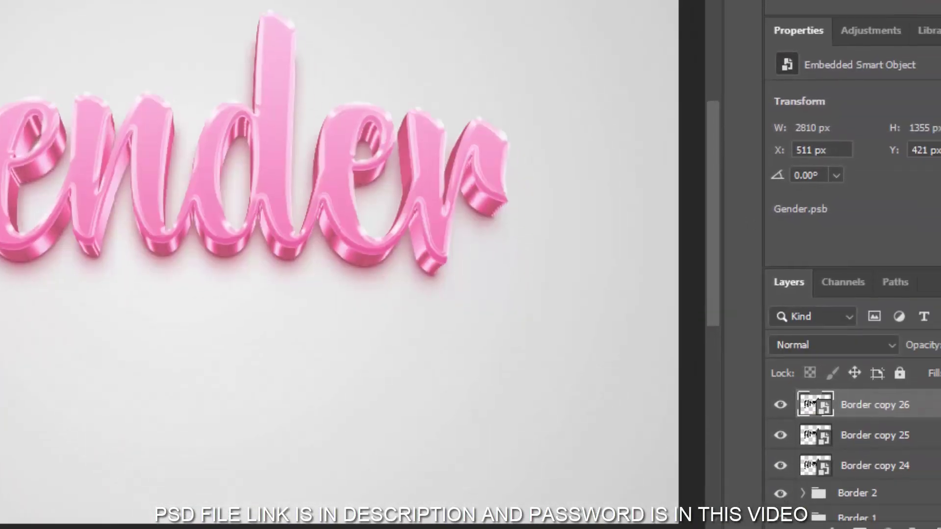
Step: Duplicate Border copy 26 with the repeated transform and open the new copy's layer style, keeping fill opacity at 0%
key("ctrl+shift+alt+t")
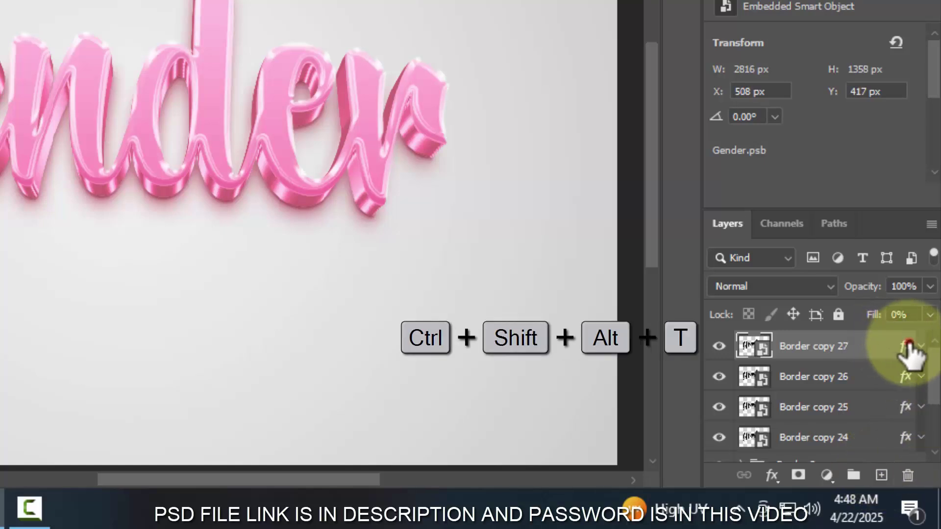
double_click(909, 349)
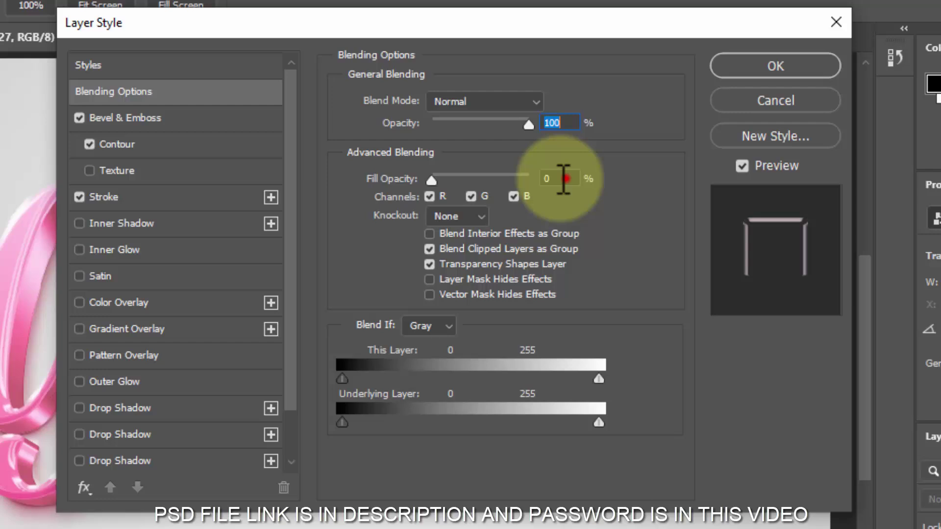
left_click(564, 179)
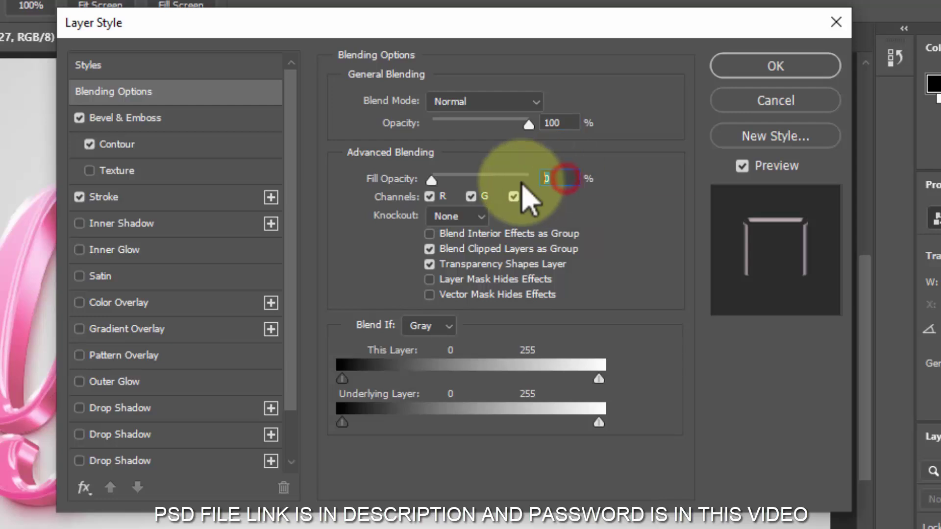
Step: Set the Stroke Emboss bevel's depth to 63%, size to 8 px and soften to 0 px
left_click(140, 118)
left_click(560, 143)
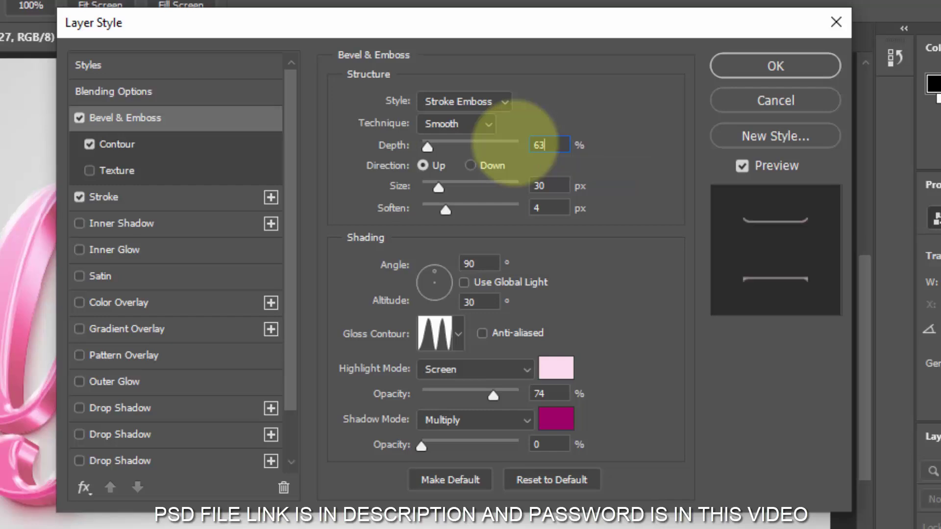
left_click(558, 185)
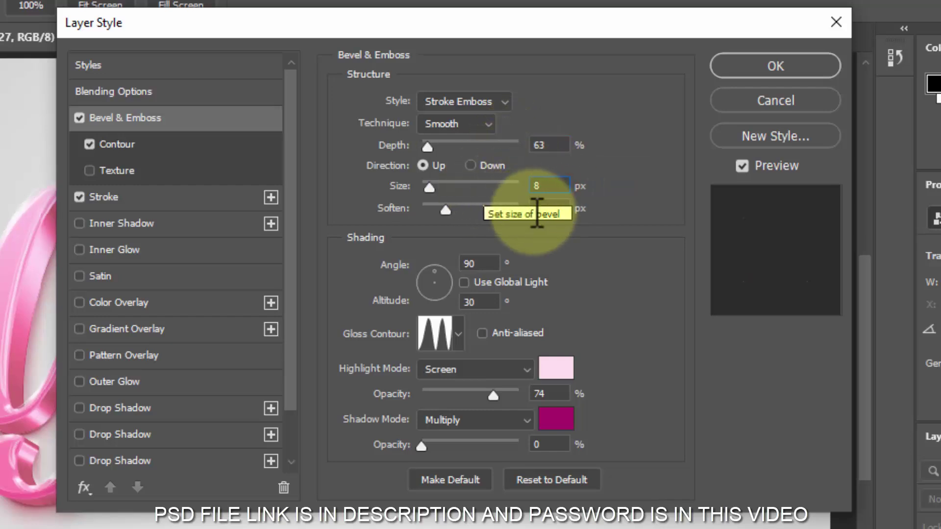
left_click(551, 209)
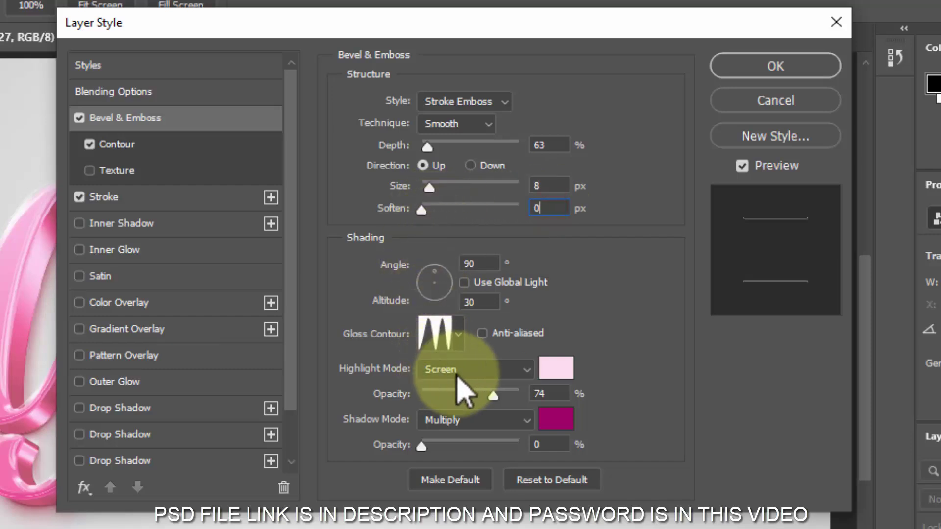
Step: Set the bevel's Screen highlight colour to #ffdae6 and its opacity to 100%
left_click(556, 368)
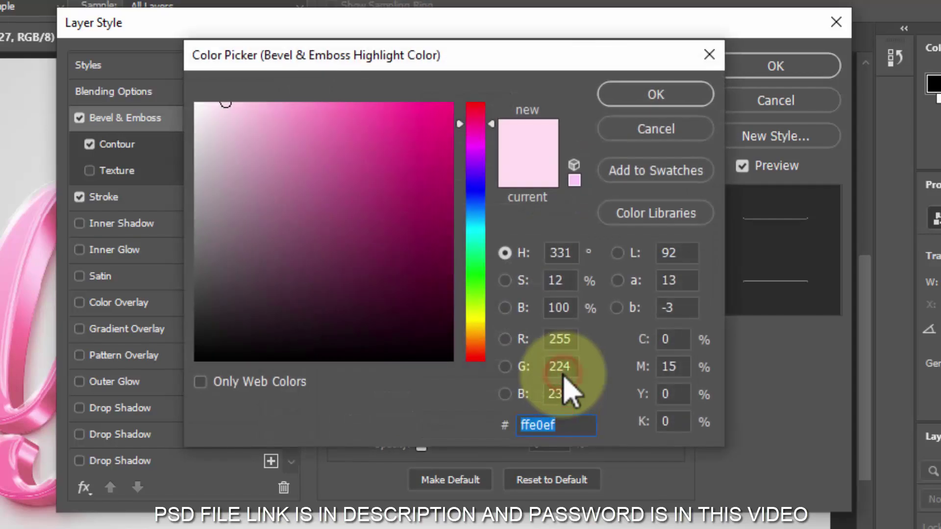
left_click(561, 424)
key("BackSpace")
key("BackSpace")
key("BackSpace")
key("BackSpace")
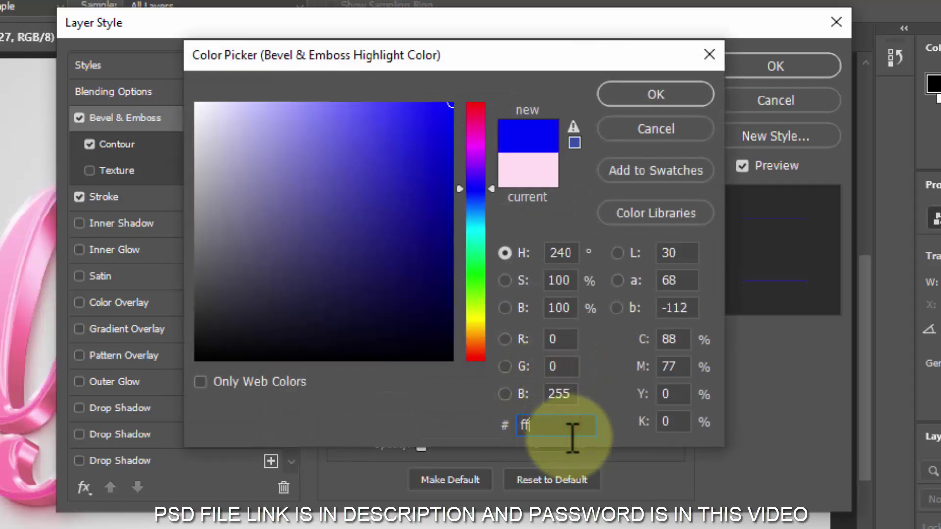
type("dae6")
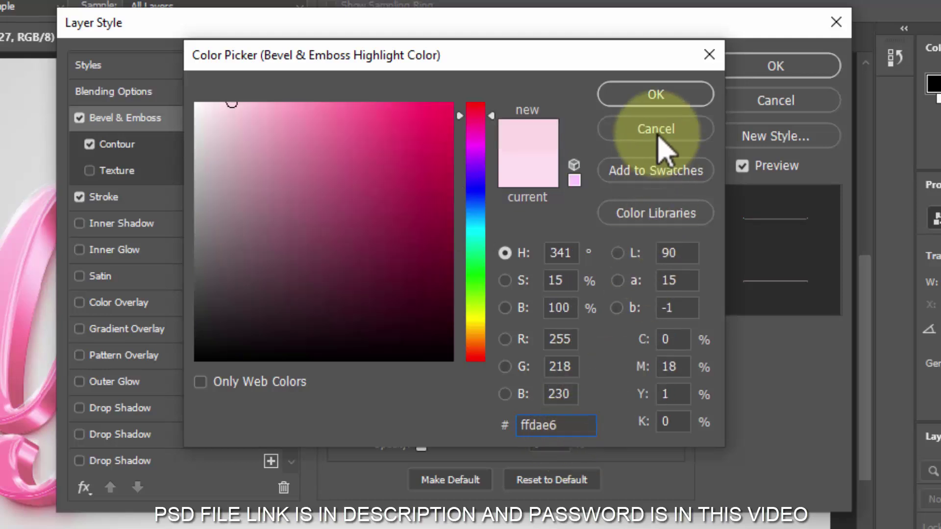
left_click(656, 94)
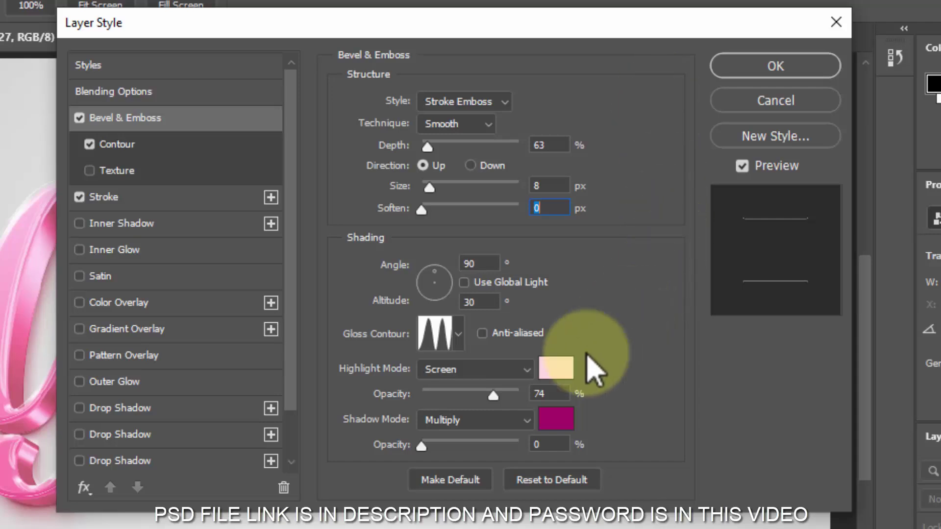
left_click(548, 393)
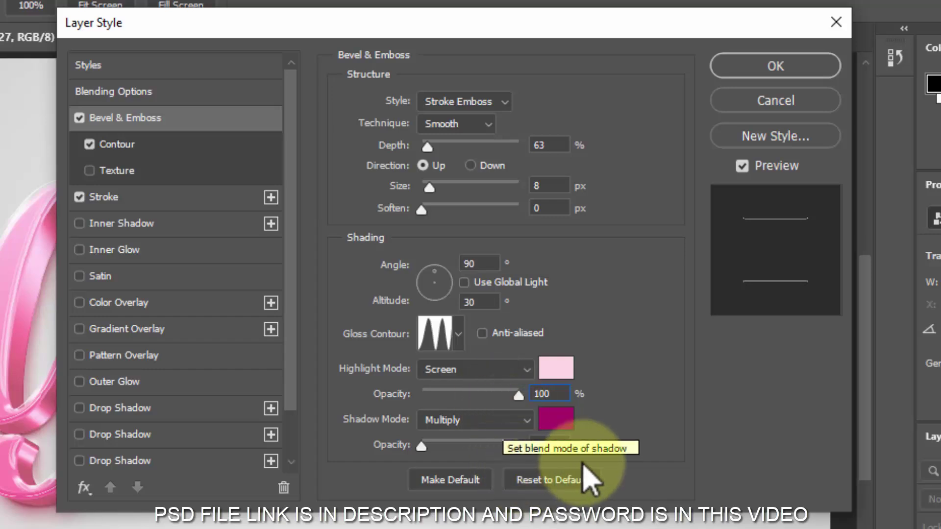
Step: Set the bevel's Multiply shadow colour to #ca5b85 and its opacity to 25%
left_click(556, 414)
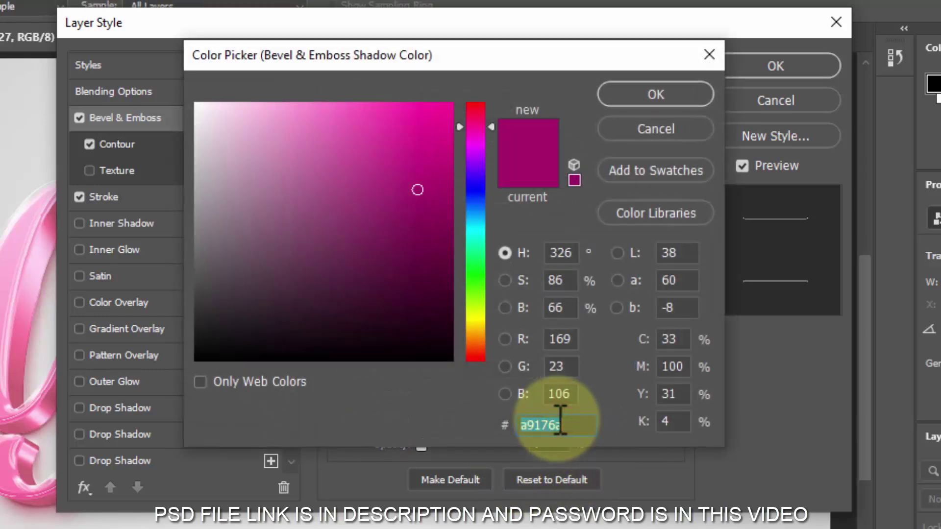
type("ca")
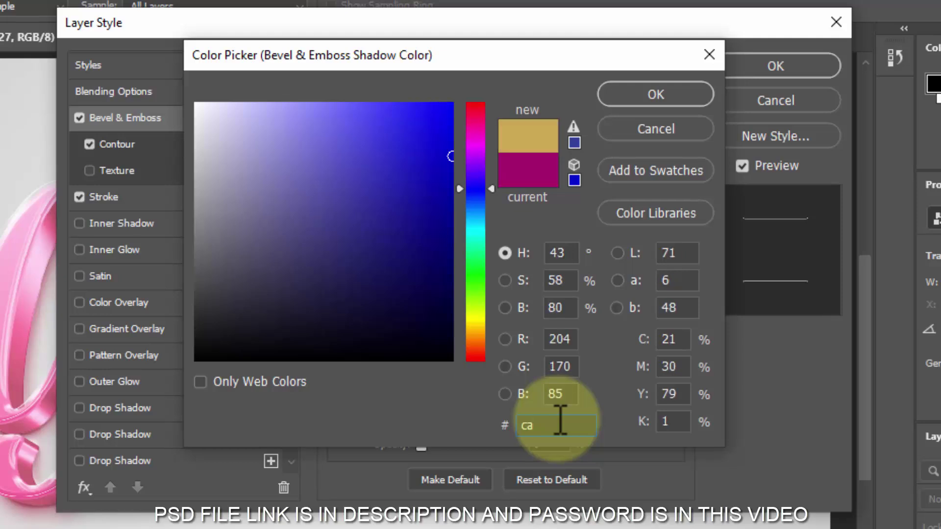
type("5b85")
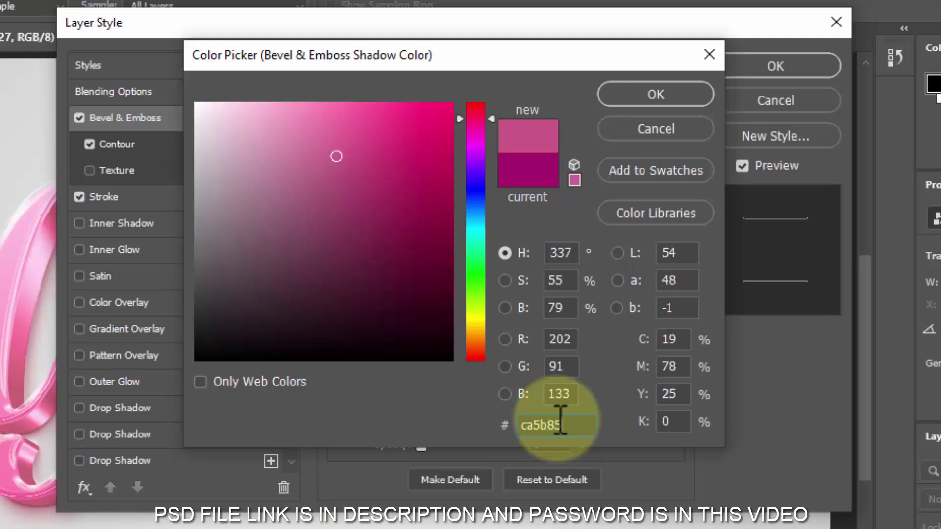
left_click(678, 93)
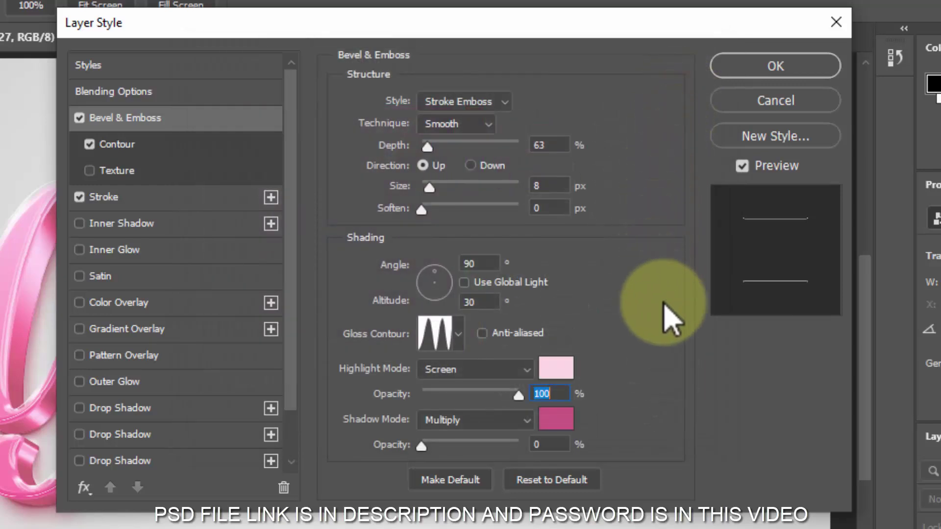
left_click(554, 444)
type("2")
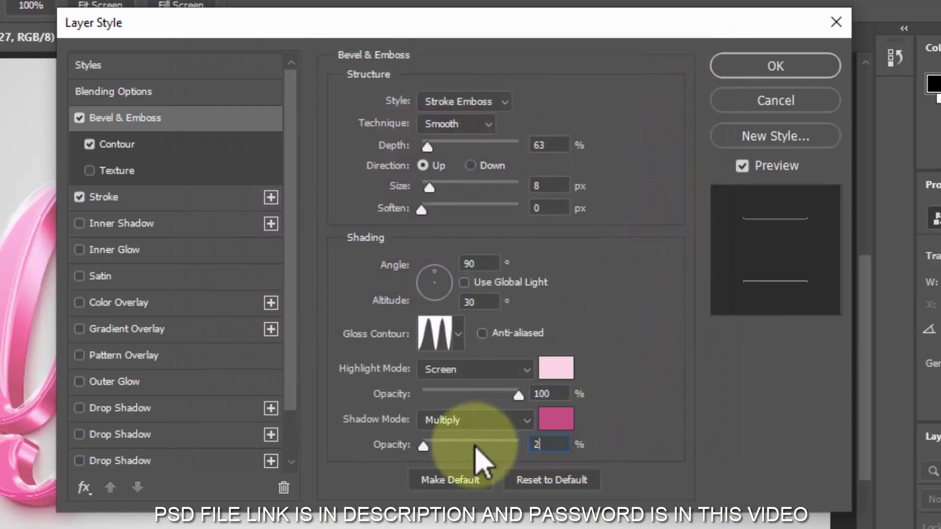
type("5")
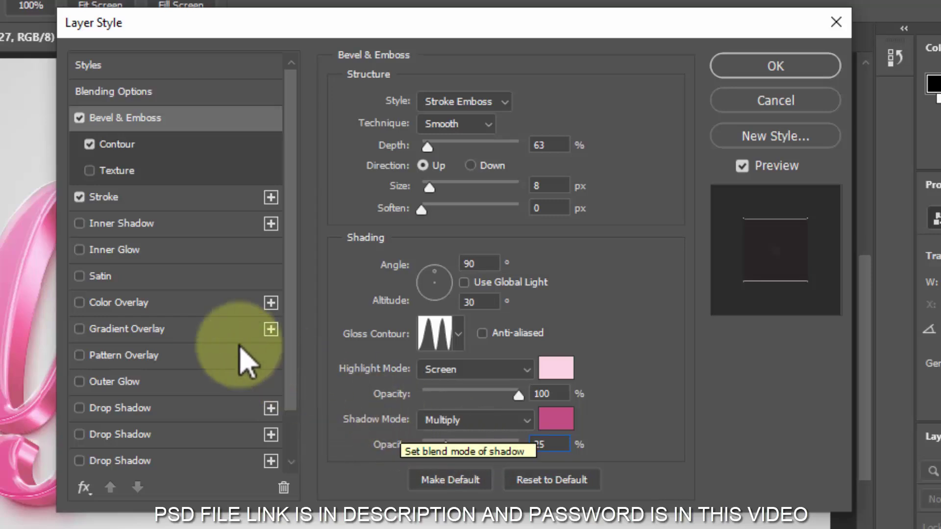
Step: Keep the bevel contour's range at 100% and set the inside stroke's size to 8 px
left_click(128, 144)
left_click(521, 138)
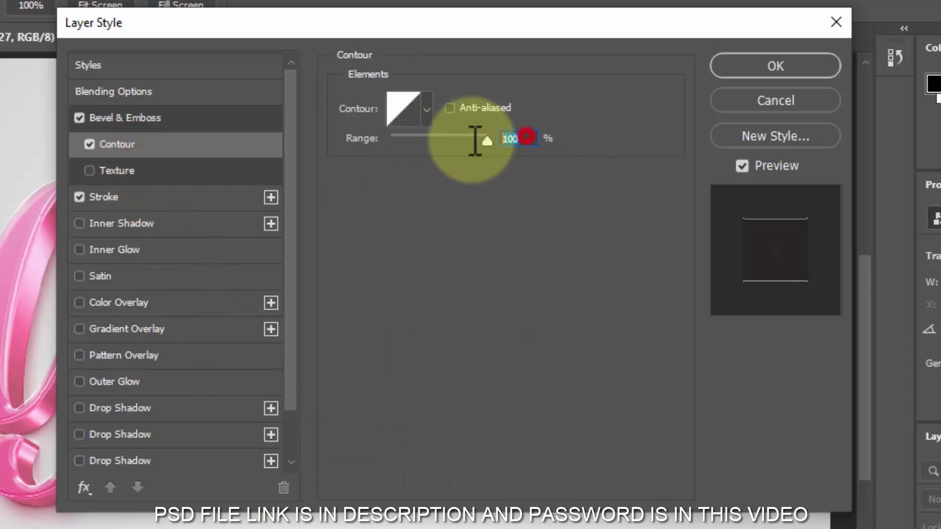
left_click(185, 194)
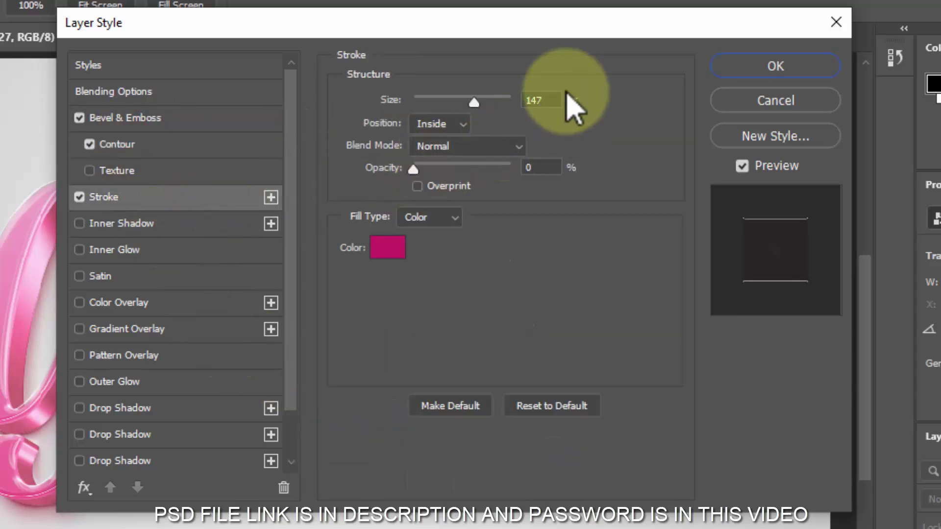
left_click(544, 100)
left_click(543, 100)
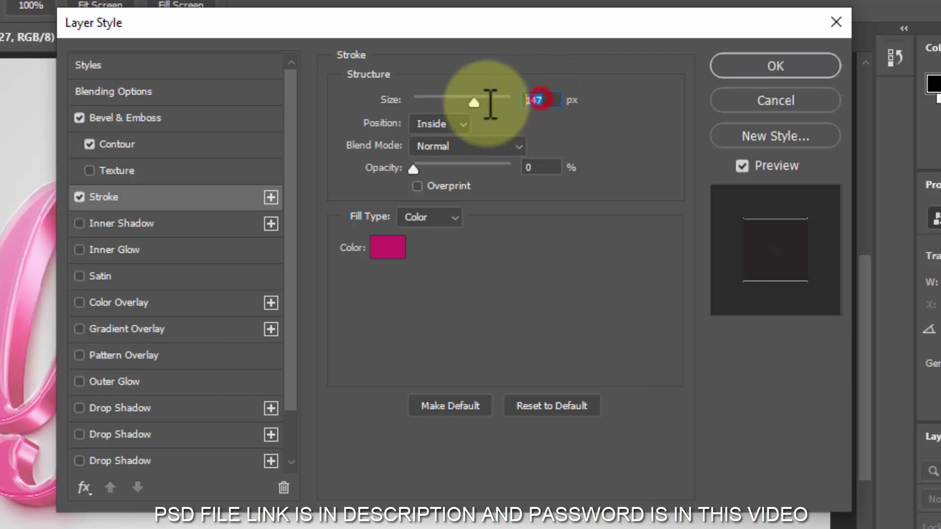
type("8")
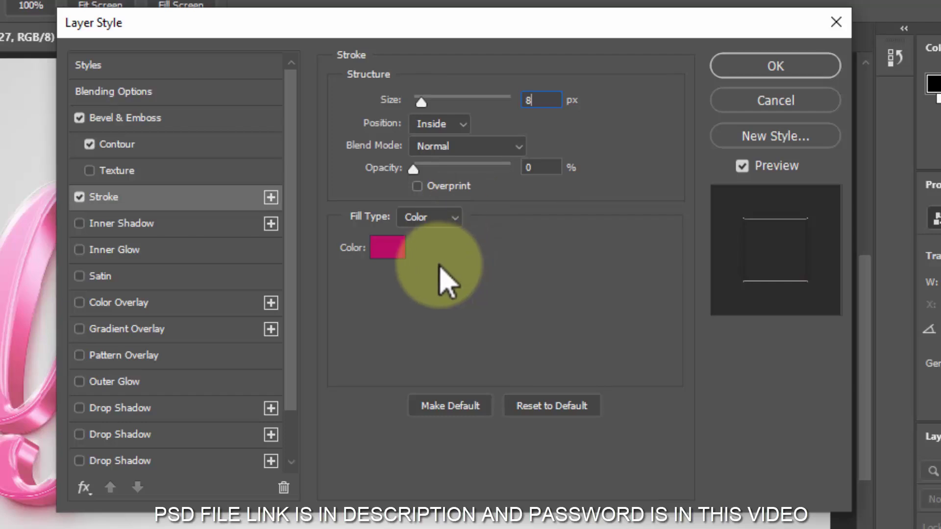
Step: Set the stroke colour to #c82364 and apply the layer style to Border copy 27
left_click(397, 252)
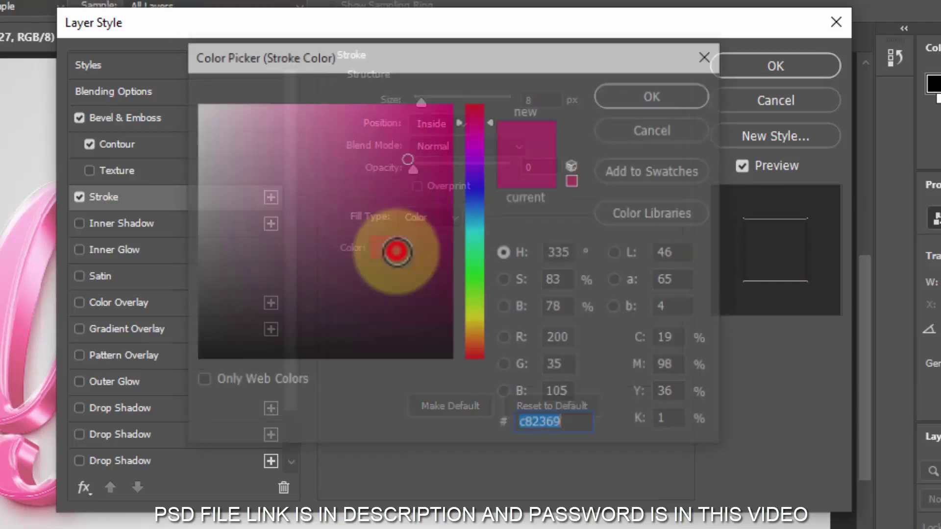
left_click(562, 425)
key("BackSpace")
type("4")
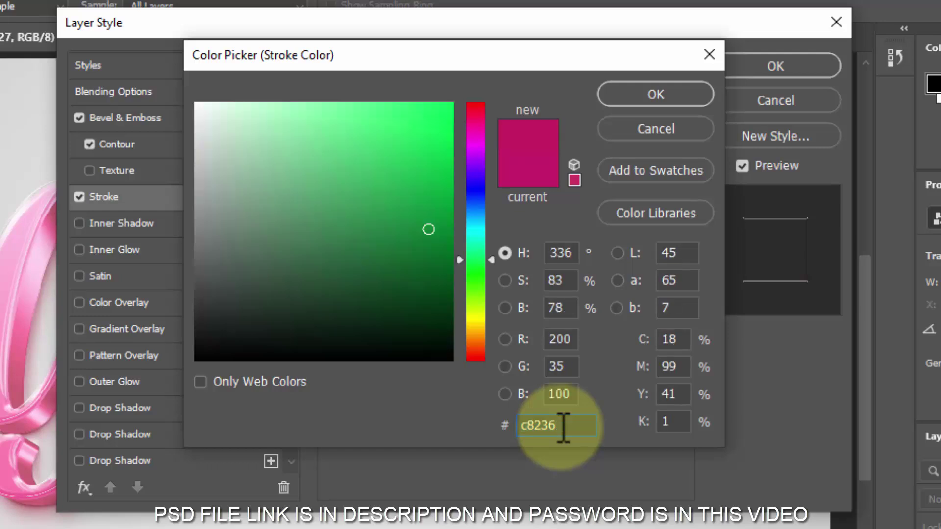
left_click(654, 94)
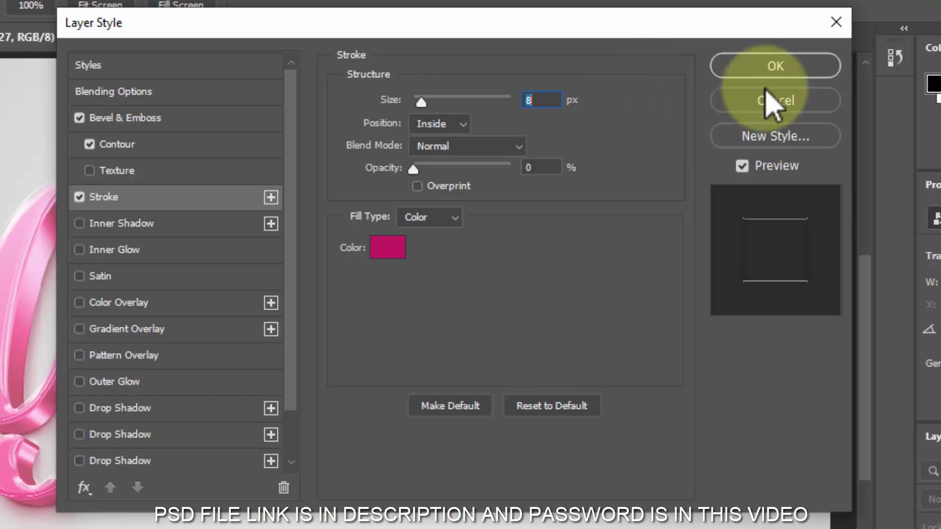
left_click(775, 66)
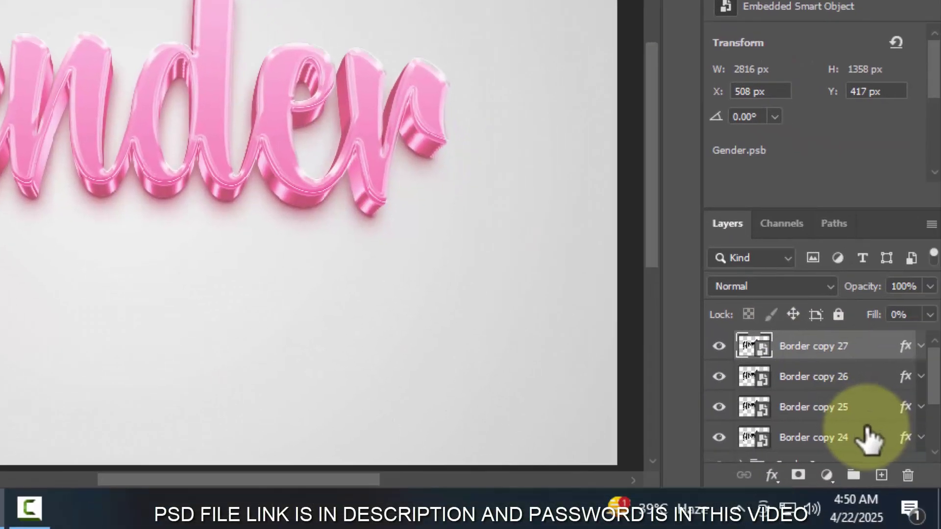
scroll(864, 429, "down", 3)
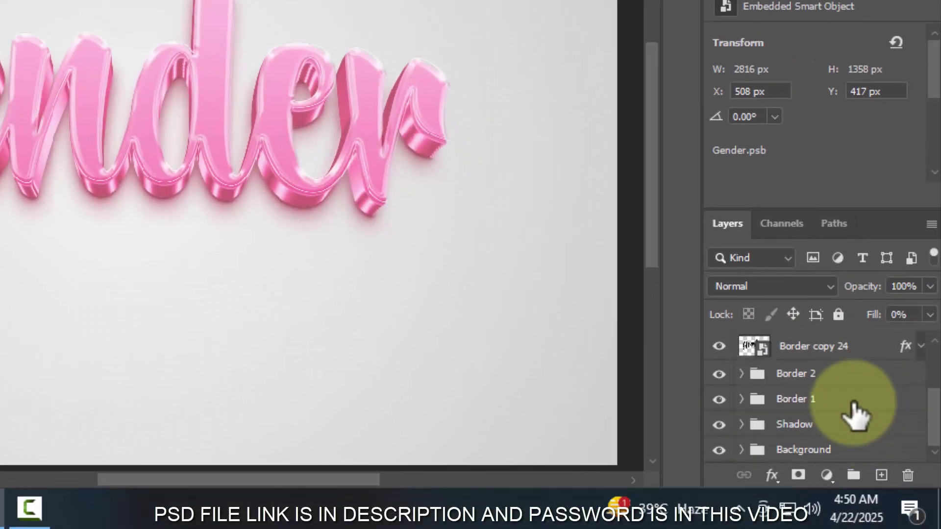
Step: Group the layers Border copy 24 through Border copy 27 and name the group "3D 01"
left_click(861, 343, "shift")
scroll(862, 352, "up", 2)
scroll(862, 380, "up", 1)
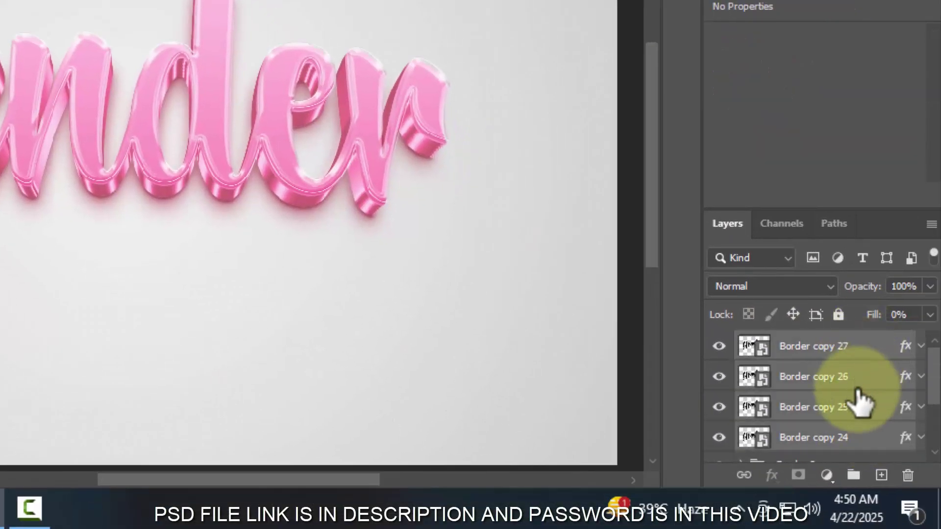
key("ctrl+g")
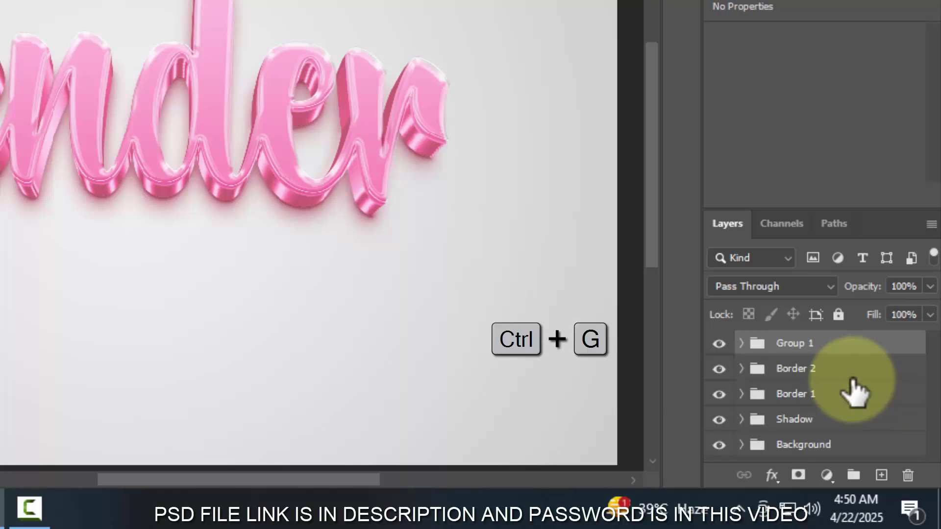
double_click(793, 341)
type("3D 01")
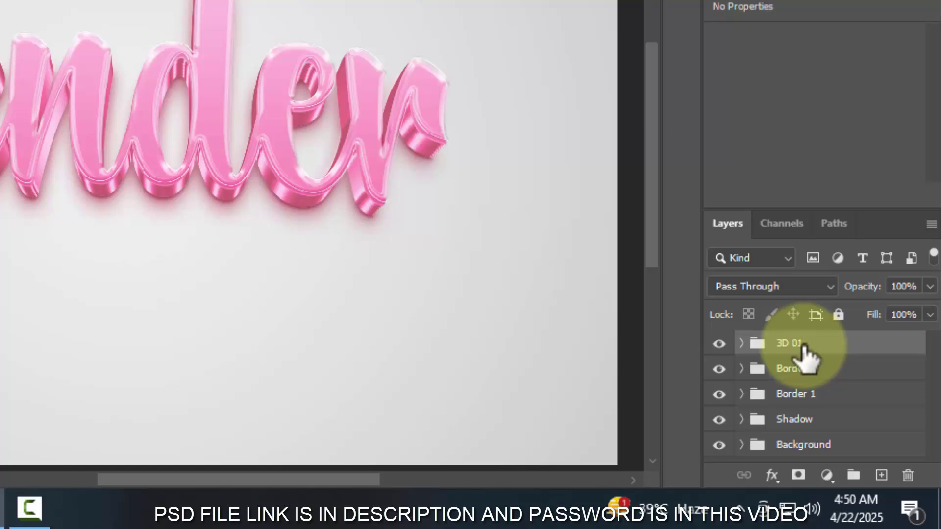
Step: Add an Exposure adjustment clipped to the 3D 01 group with its gamma correction set to 0.68
left_click(827, 475)
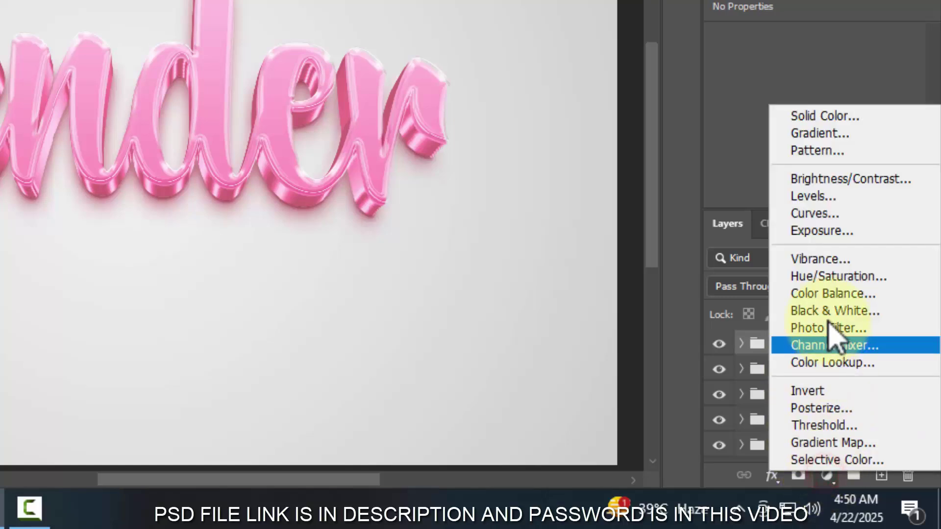
left_click(828, 231)
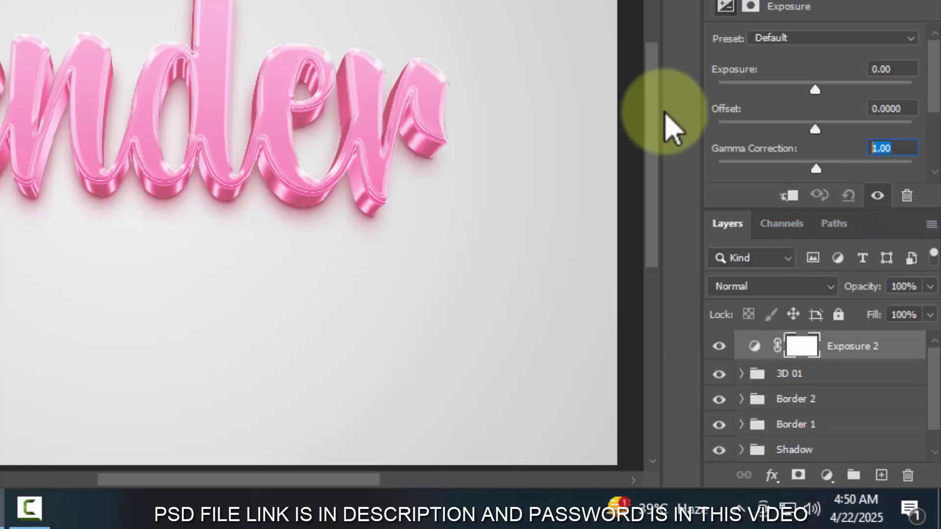
key("Return")
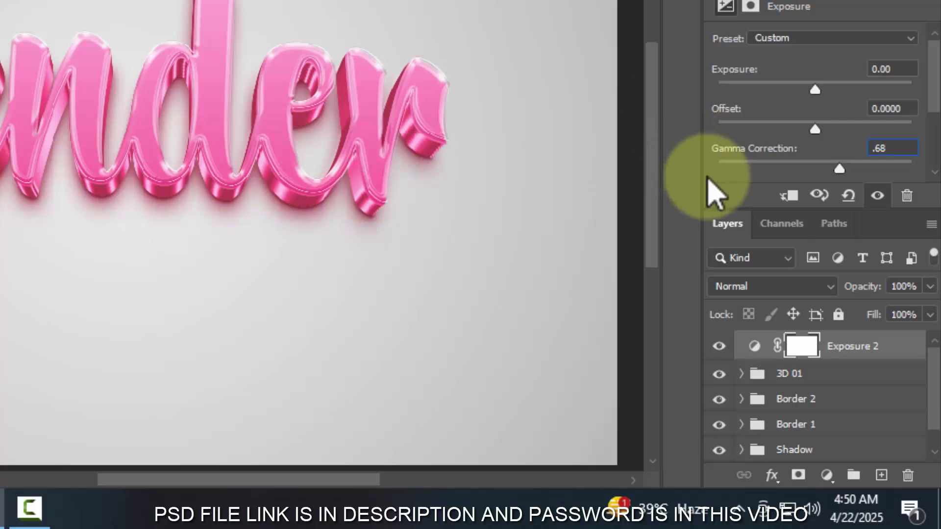
left_click(789, 195)
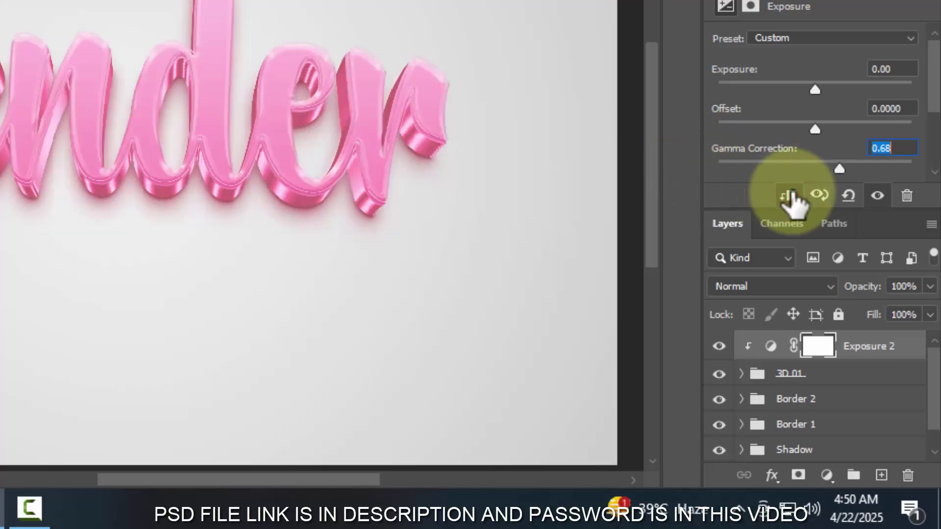
Step: Add a Curves adjustment clipped to the 3D 01 group, with a curve point at input 72 and output 56
left_click(826, 475)
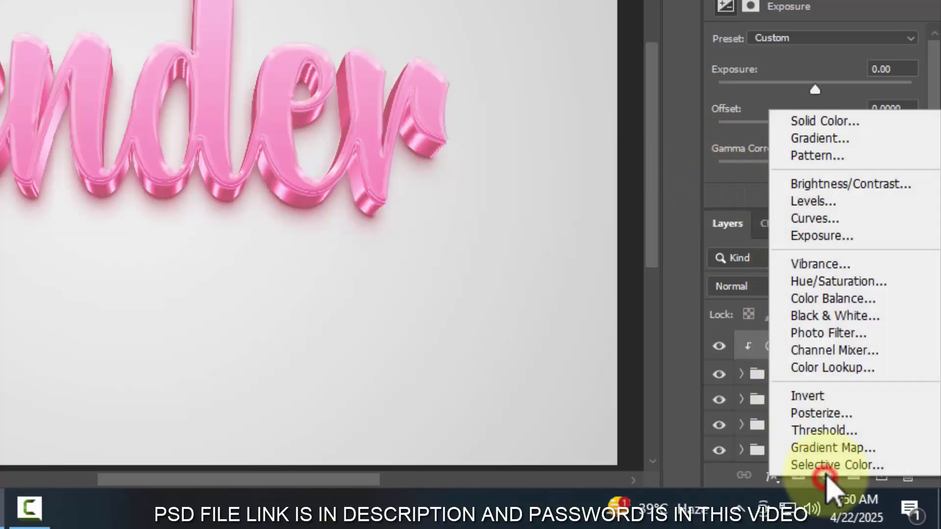
left_click(833, 218)
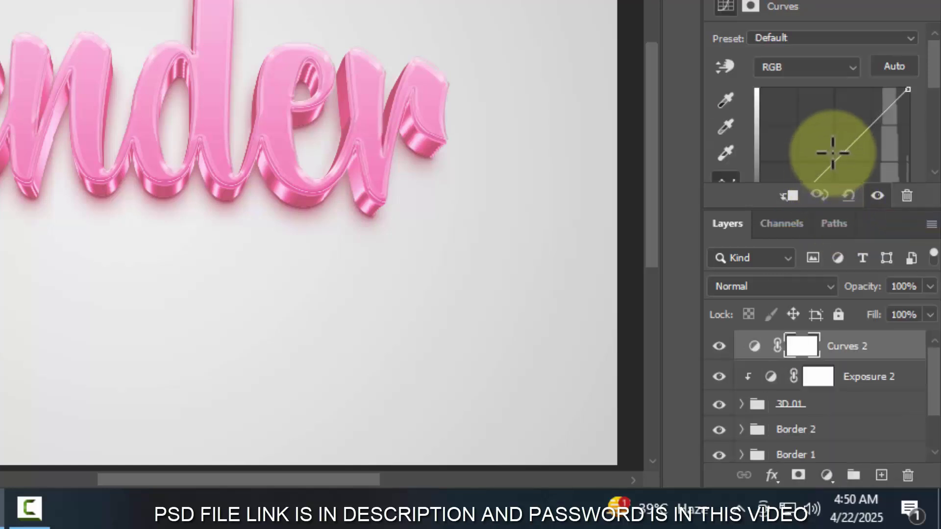
scroll(833, 153, "down", 4)
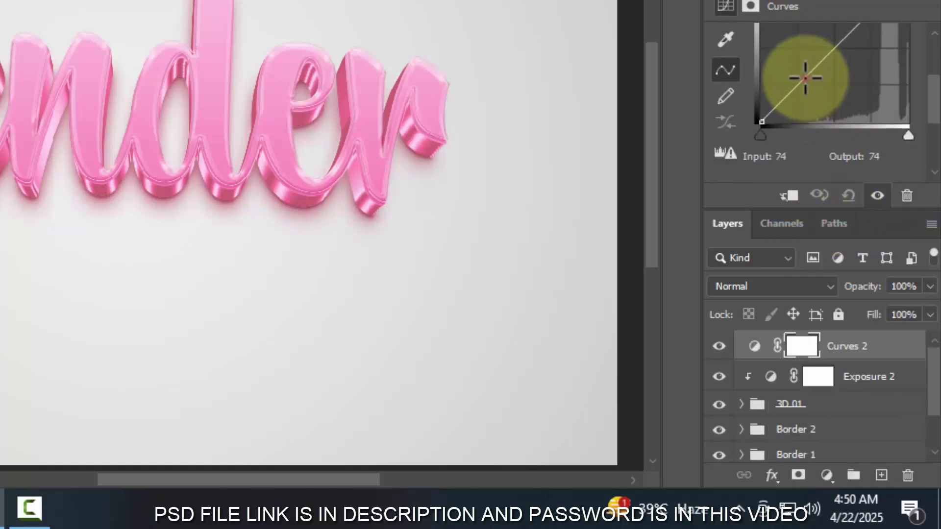
left_click(805, 77)
scroll(804, 137, "down", 2)
left_click(796, 109)
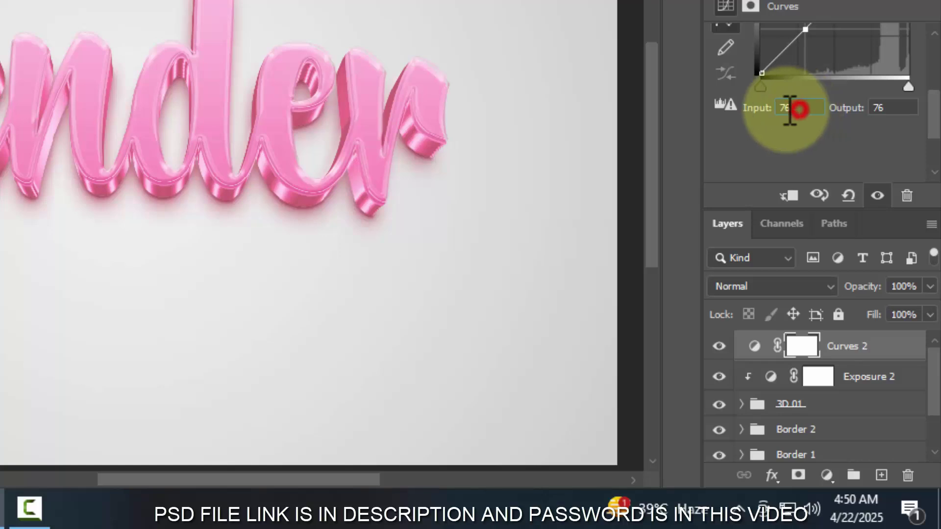
type("72")
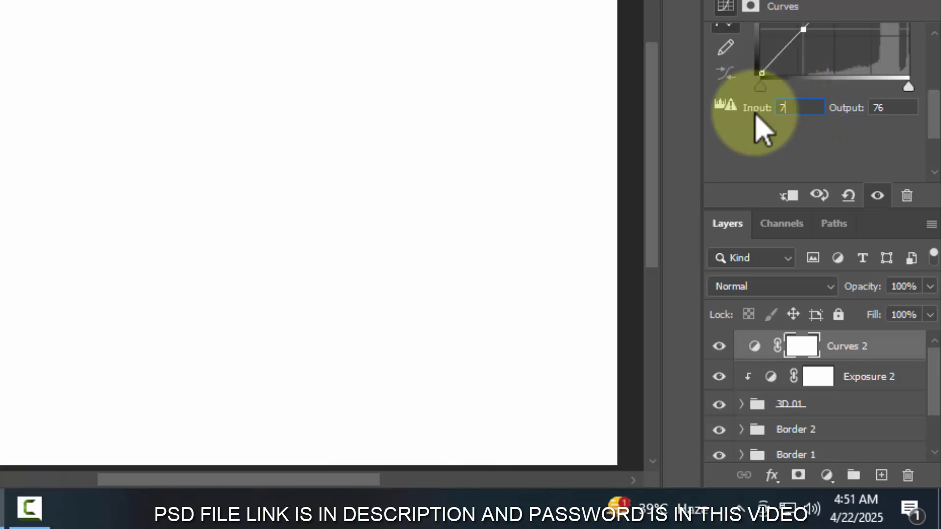
left_click(891, 106)
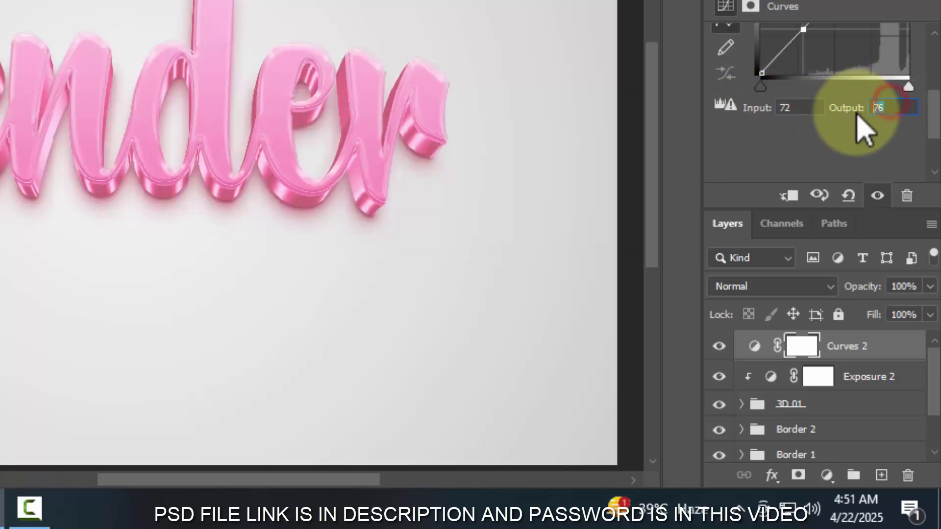
type("56")
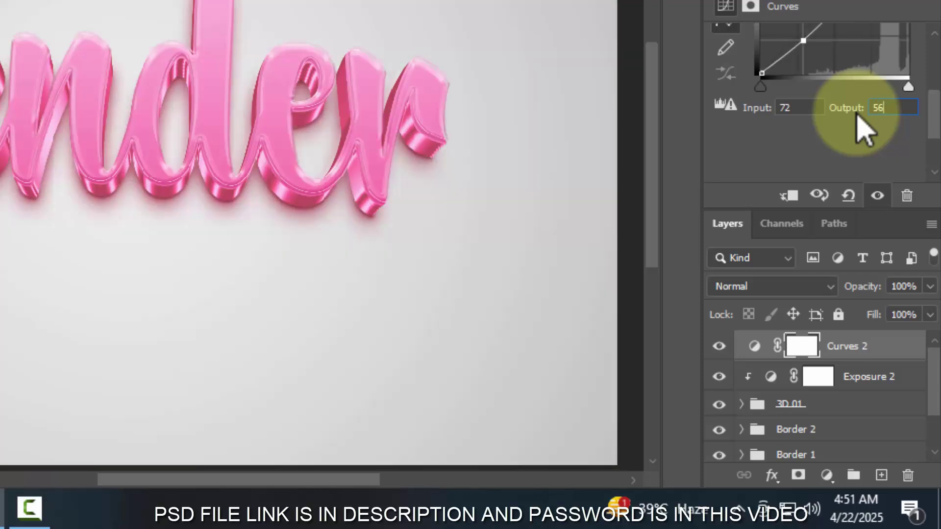
left_click(788, 195)
Step: Add a second point to the curve at input 184 and output 176
scroll(861, 96, "up", 1)
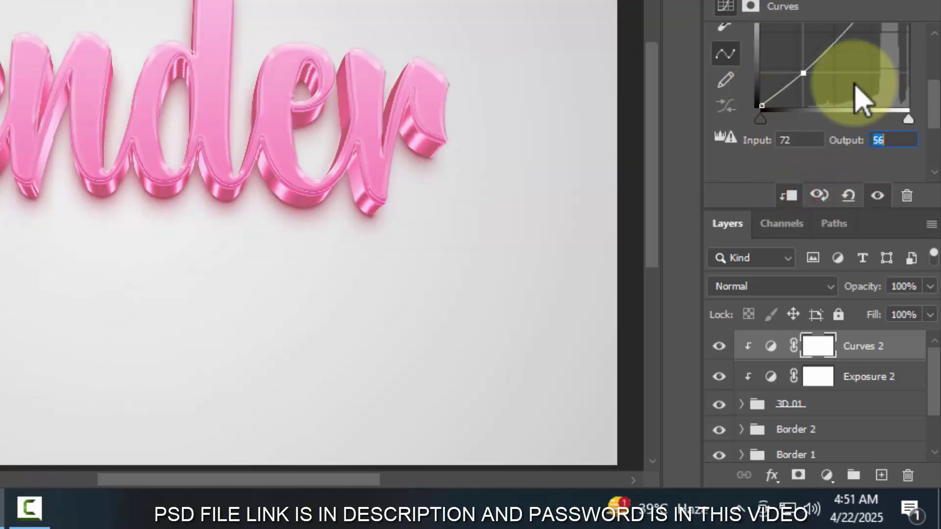
scroll(858, 88, "up", 1)
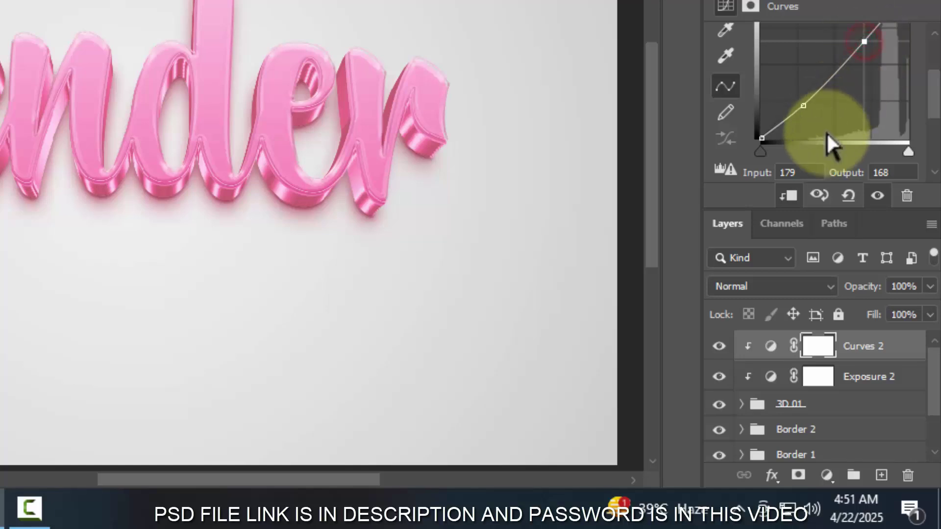
scroll(820, 118, "down", 2)
scroll(806, 86, "up", 1)
left_click_drag(804, 124, 746, 129)
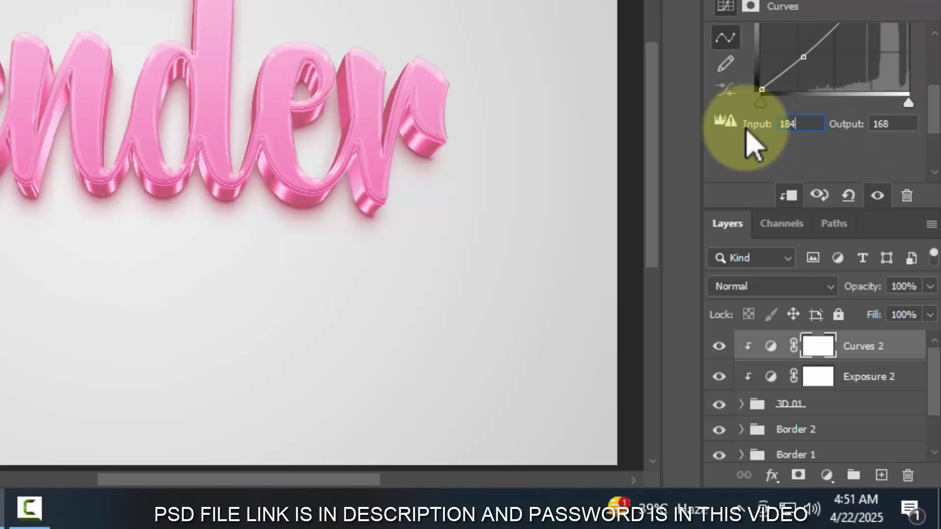
left_click_drag(895, 122, 833, 126)
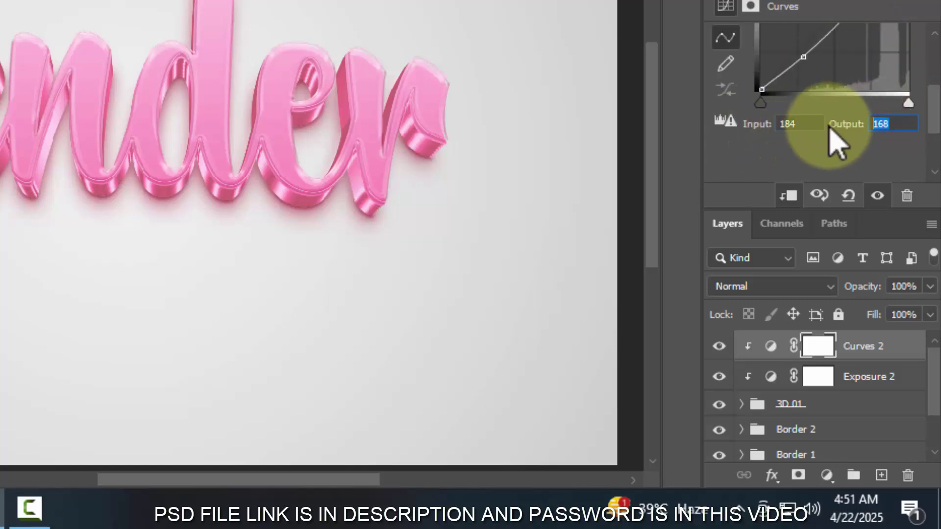
type("1")
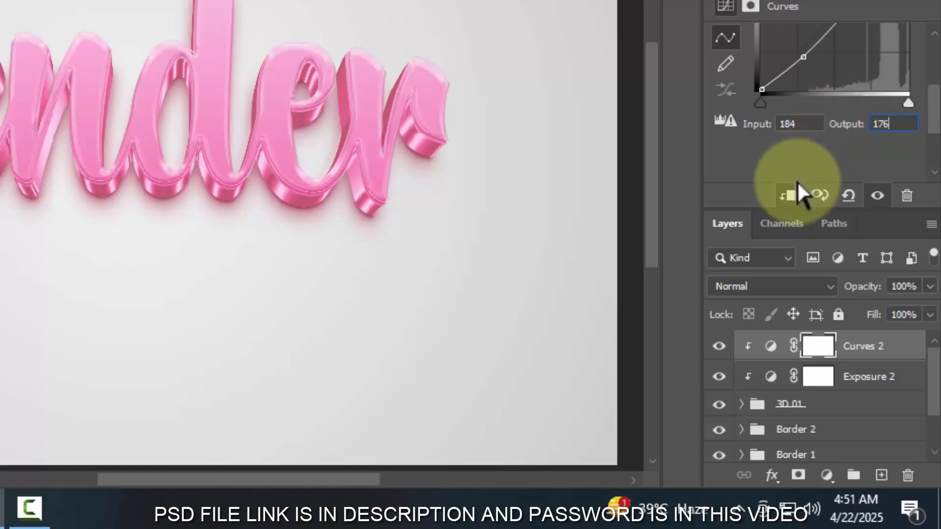
Step: Add a clipped Brightness/Contrast adjustment above Curves 2 with brightness 13 and contrast 6
left_click(827, 475)
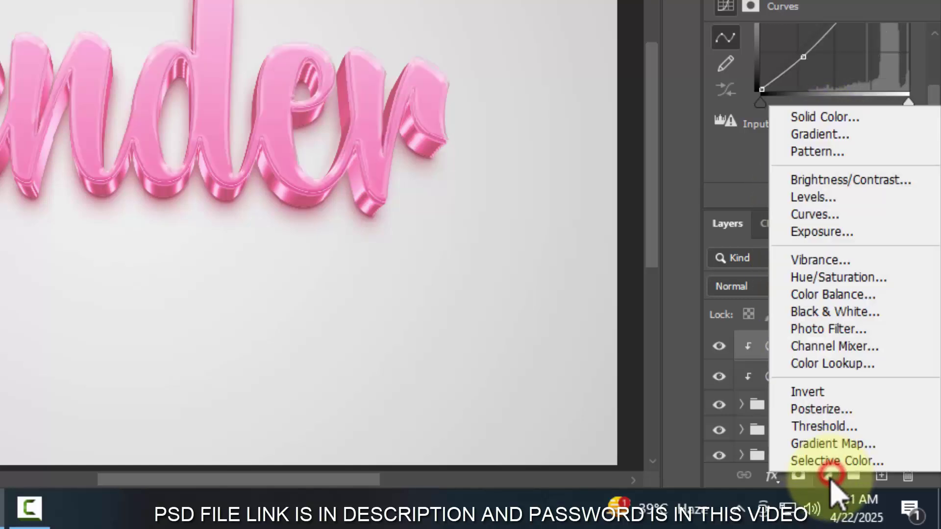
left_click(850, 180)
left_click(889, 74)
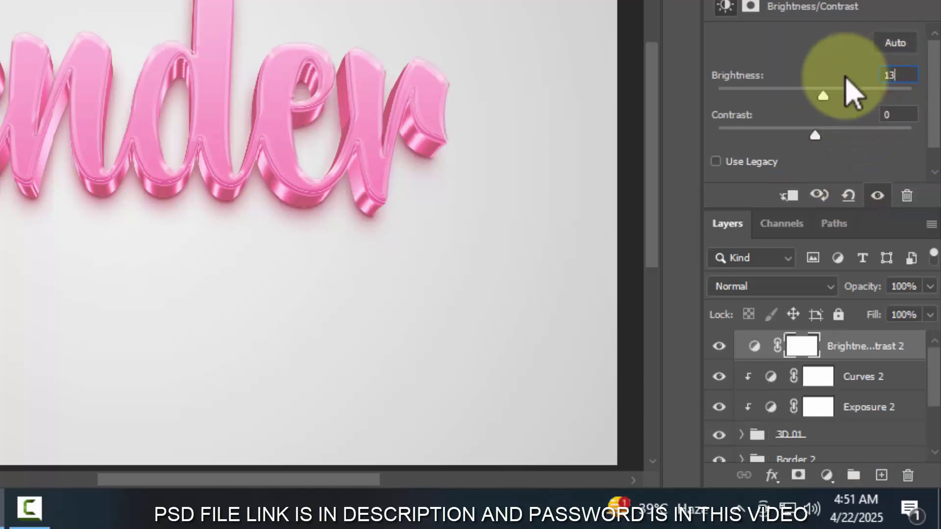
type("13")
left_click(898, 116)
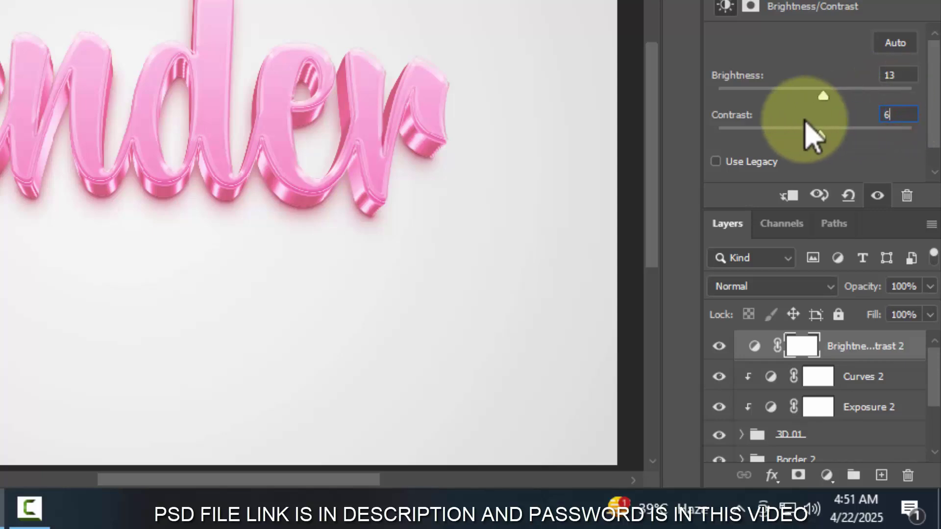
left_click(789, 196)
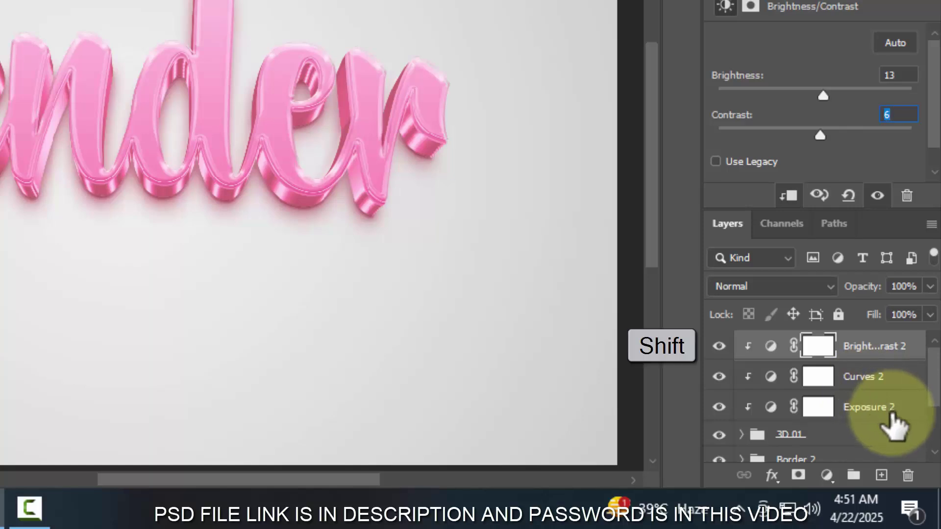
Step: Group the three clipped adjustments with the 3D 01 group and name the new group "Top"
left_click(890, 412, "shift")
left_click(869, 436, "shift")
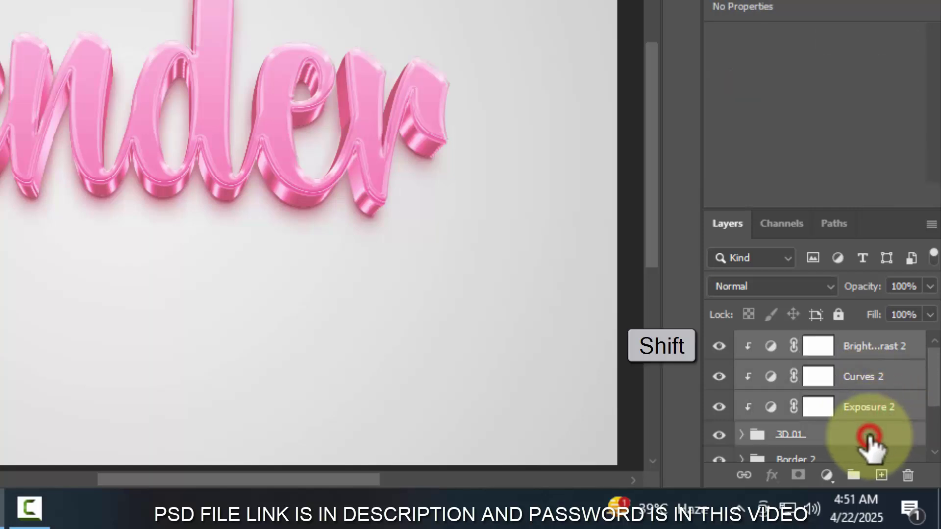
key("ctrl+g")
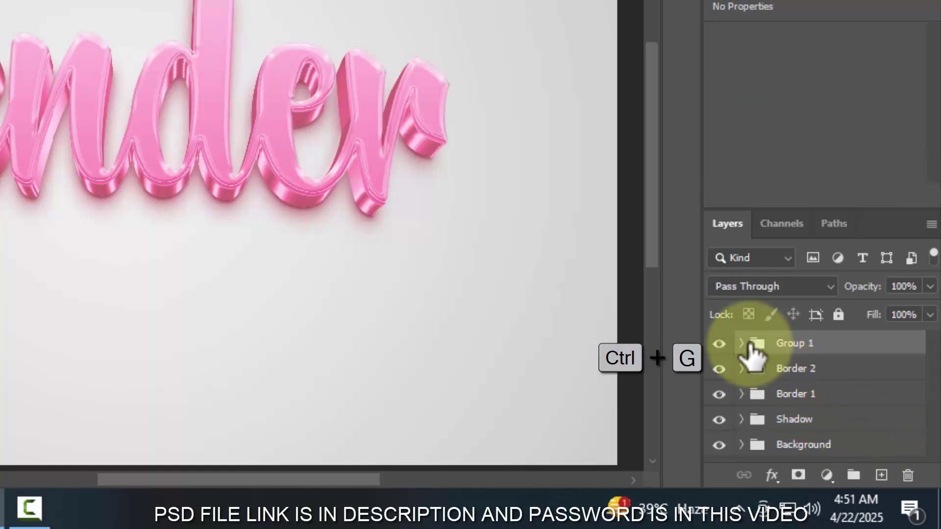
double_click(805, 343)
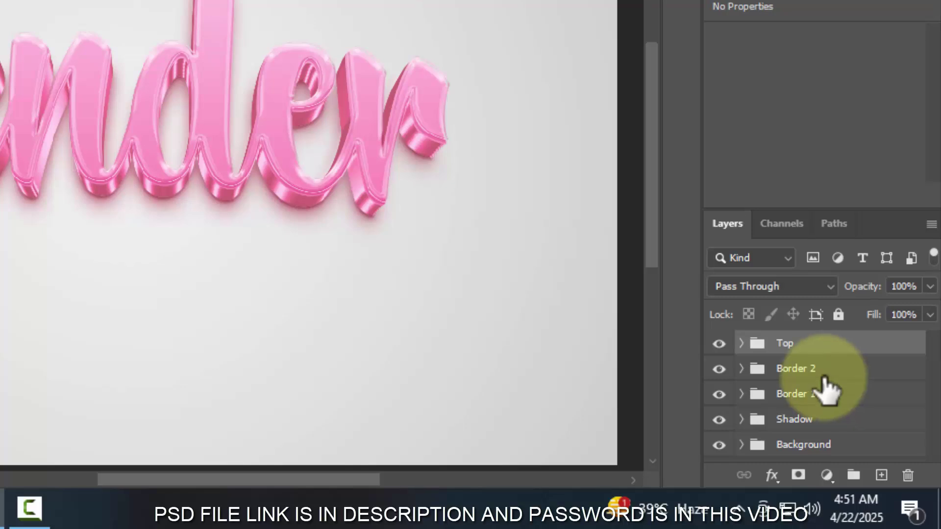
Step: Duplicate Border copy 27, move the copy above the Top group and rename it "Change you... from here"
left_click(741, 344)
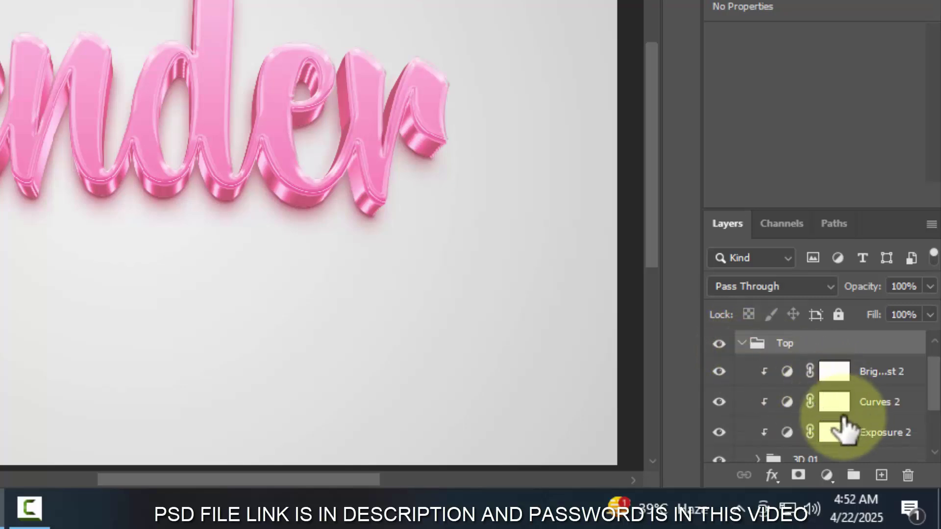
scroll(833, 426, "down", 2)
left_click(757, 384)
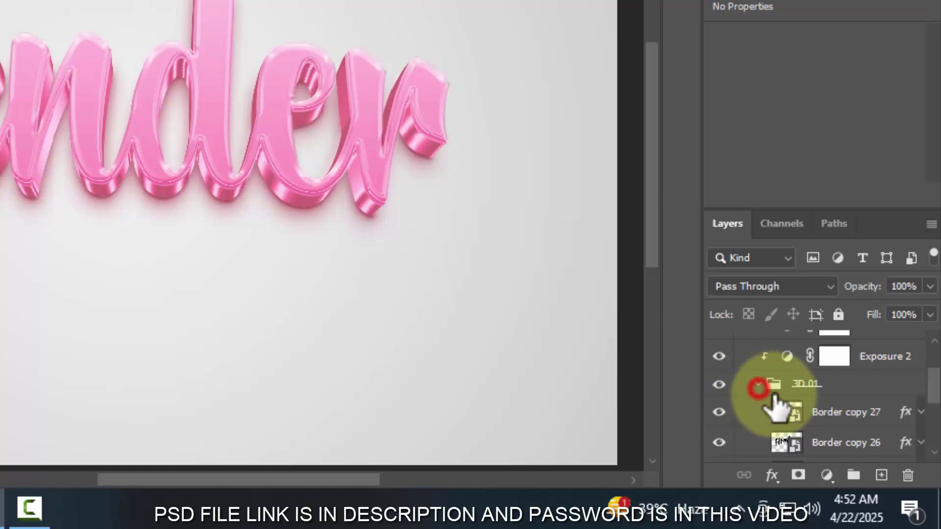
left_click(831, 412)
key("ctrl+j")
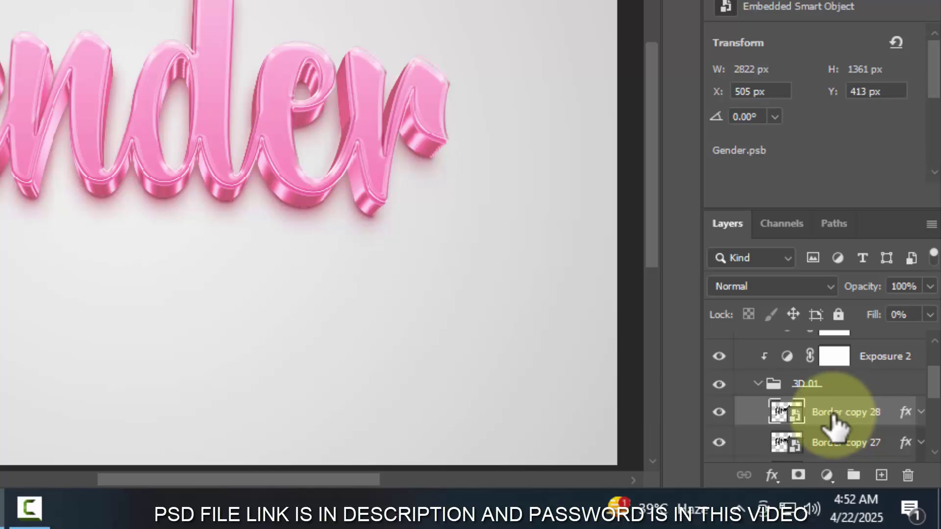
left_click_drag(833, 416, 797, 343)
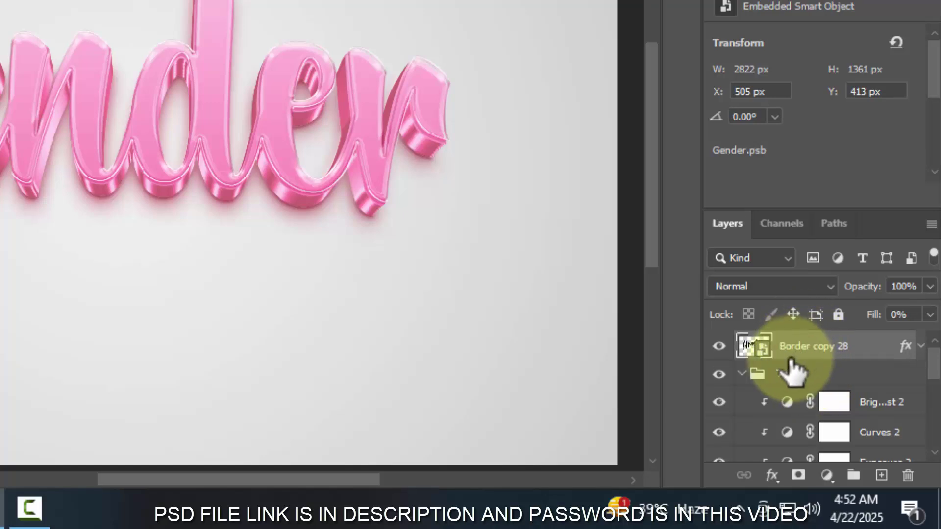
left_click(740, 375)
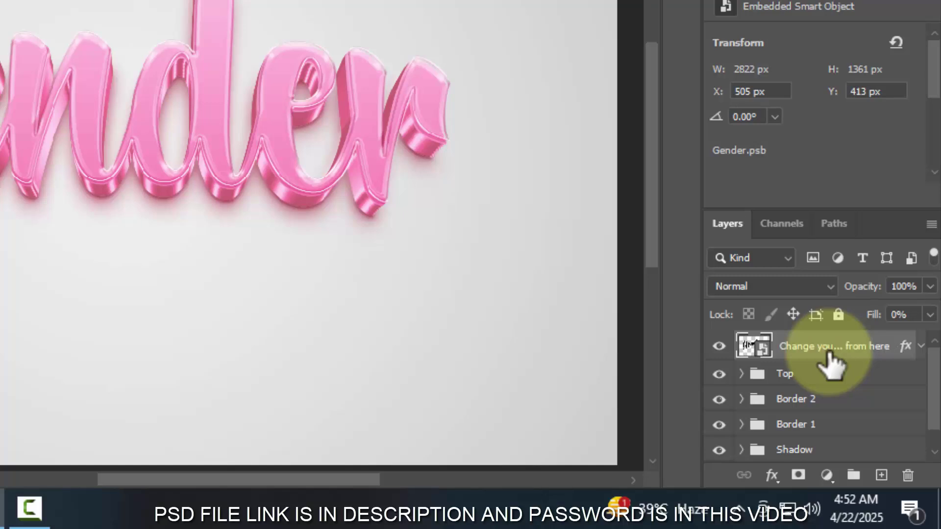
Step: Clear the layer style of the renamed smart object above the Top group and hide that layer
right_click(863, 350)
left_click(786, 351)
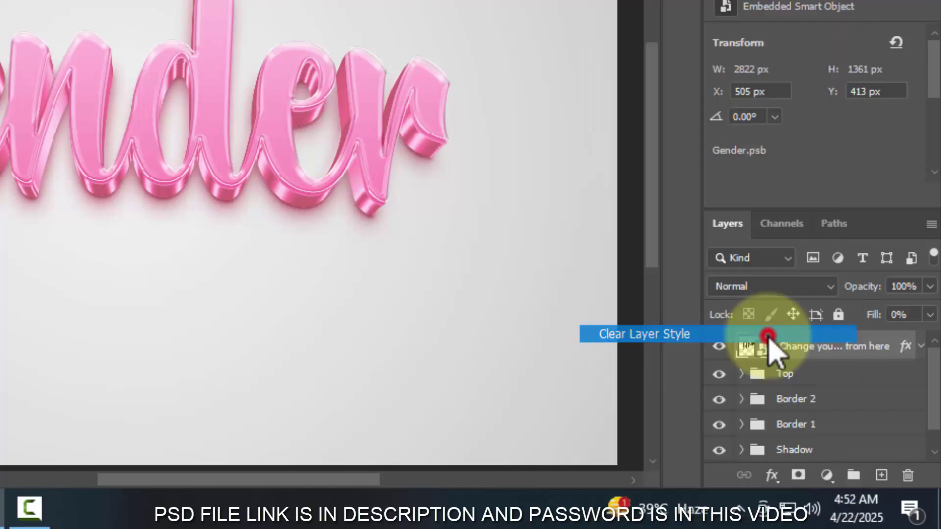
left_click(718, 347)
Step: Open the Add Noise filter for Gradient Fill 1 in the Background group, converting the fill layer to a smart object
scroll(814, 387, "down", 1)
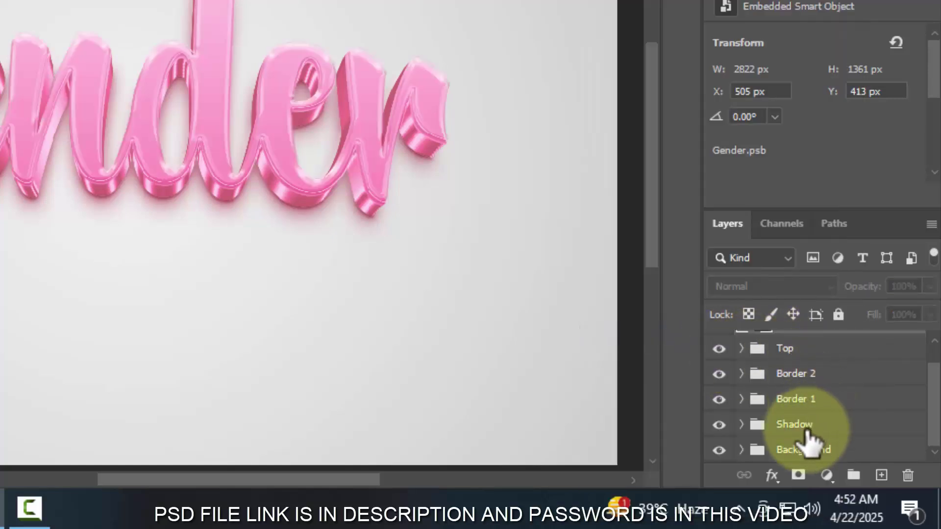
left_click(741, 450)
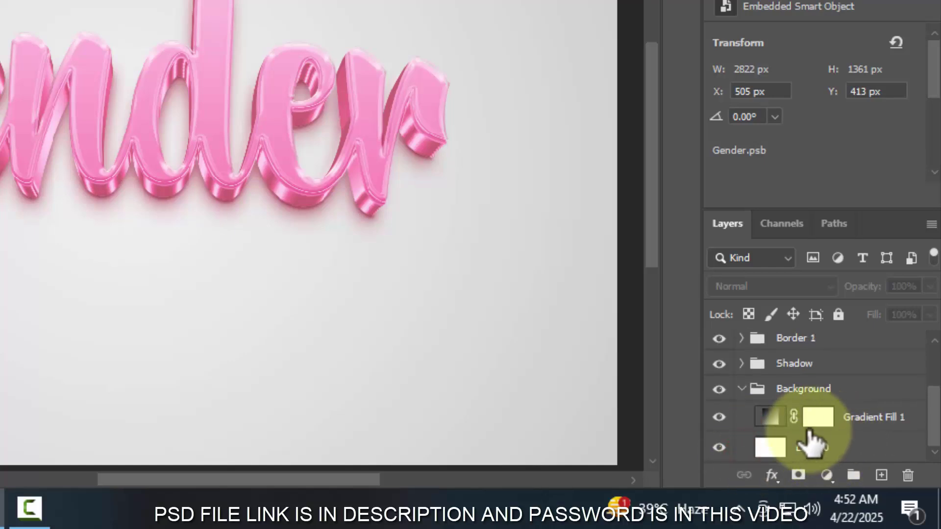
left_click(769, 416)
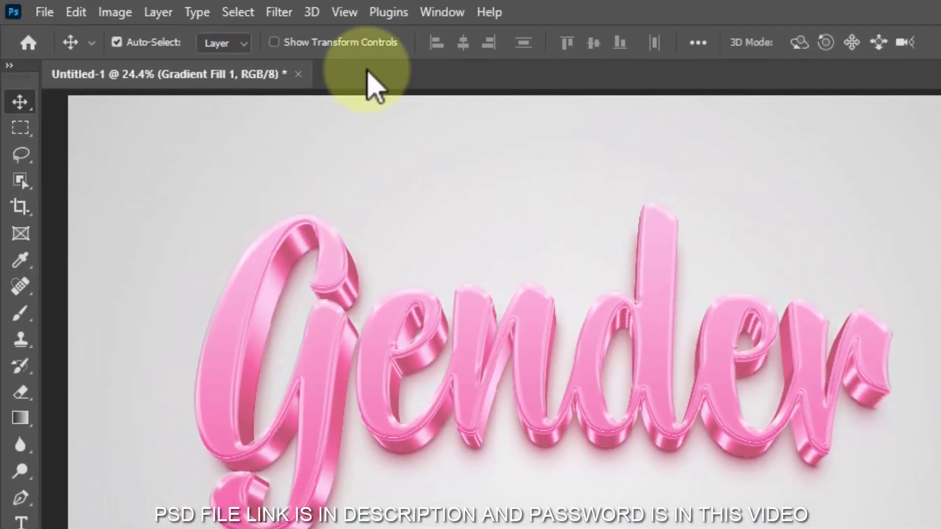
left_click(279, 12)
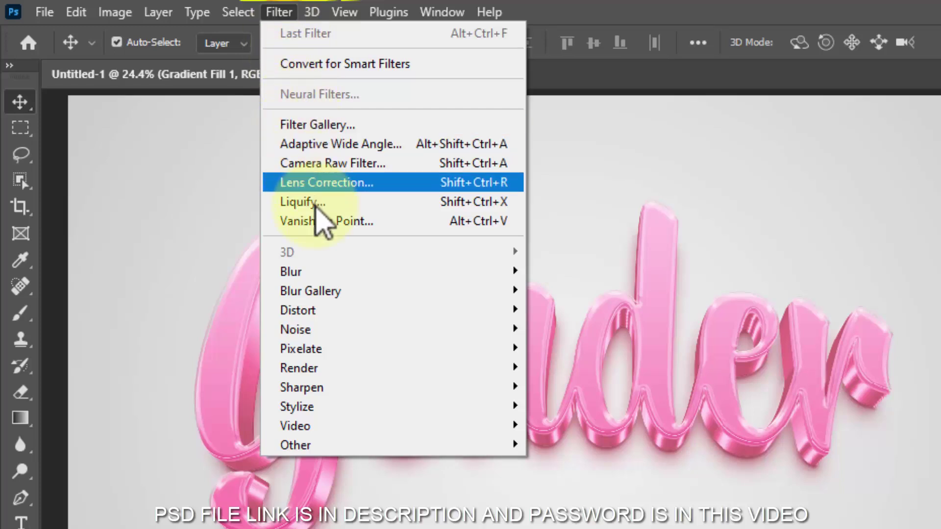
mouse_move(326, 331)
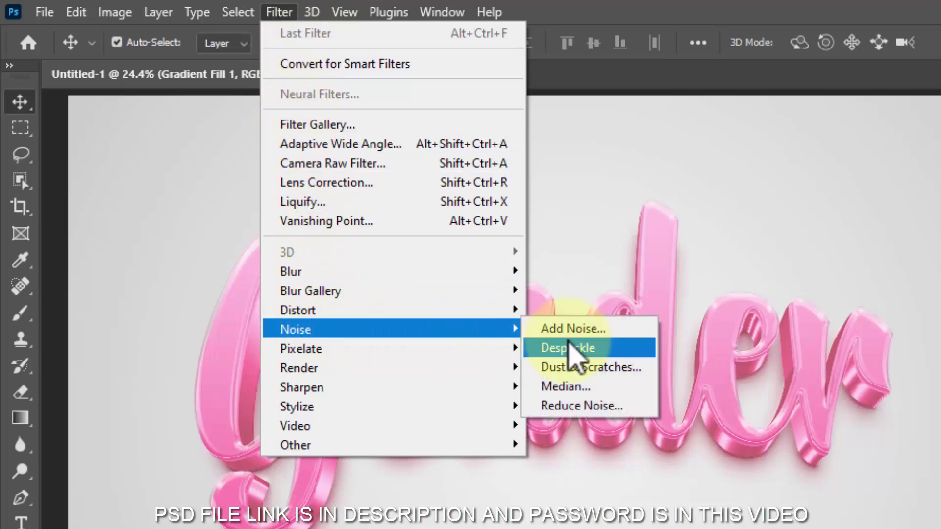
left_click(569, 329)
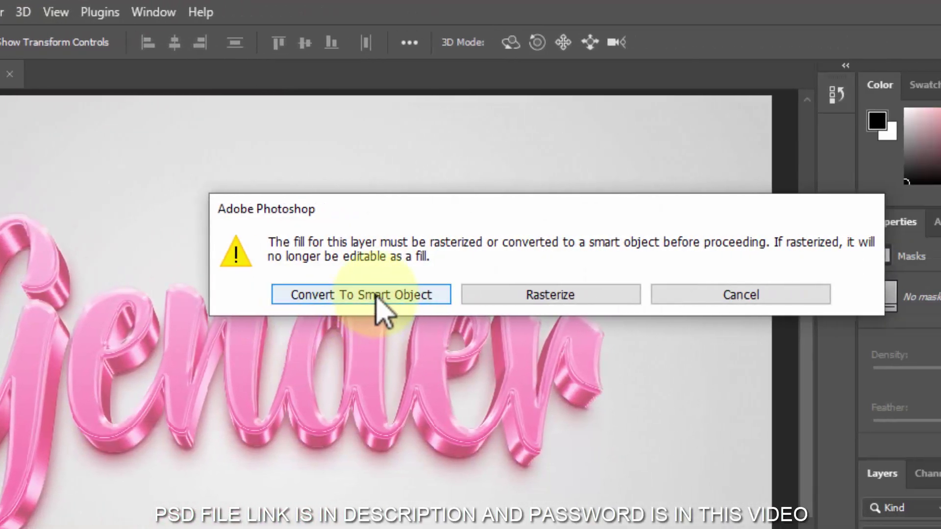
left_click(482, 295)
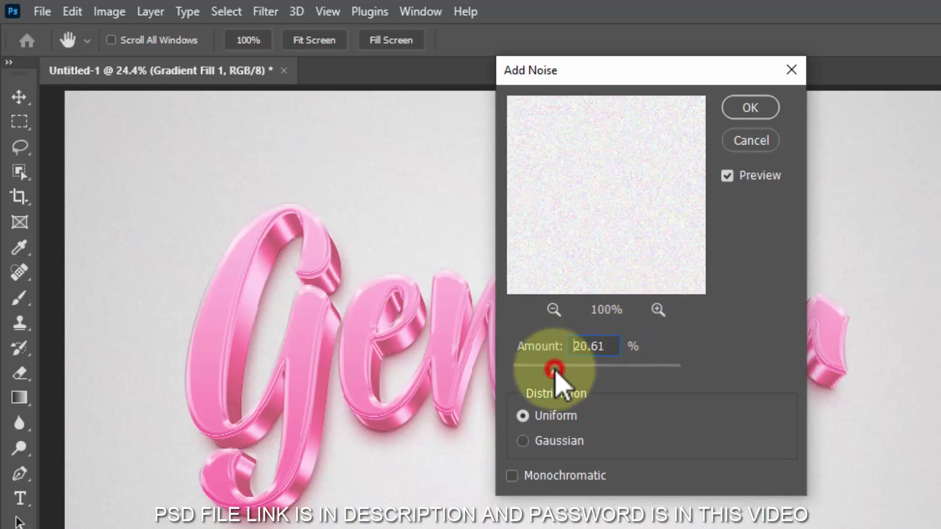
Step: Apply monochromatic Gaussian noise with an amount of 80.75% to the background gradient
left_click(554, 371)
left_click(523, 443)
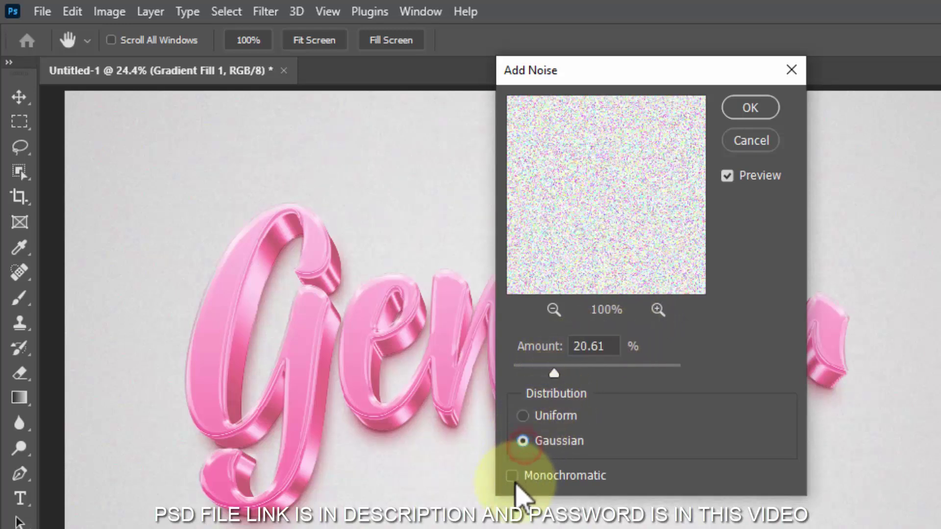
left_click(512, 477)
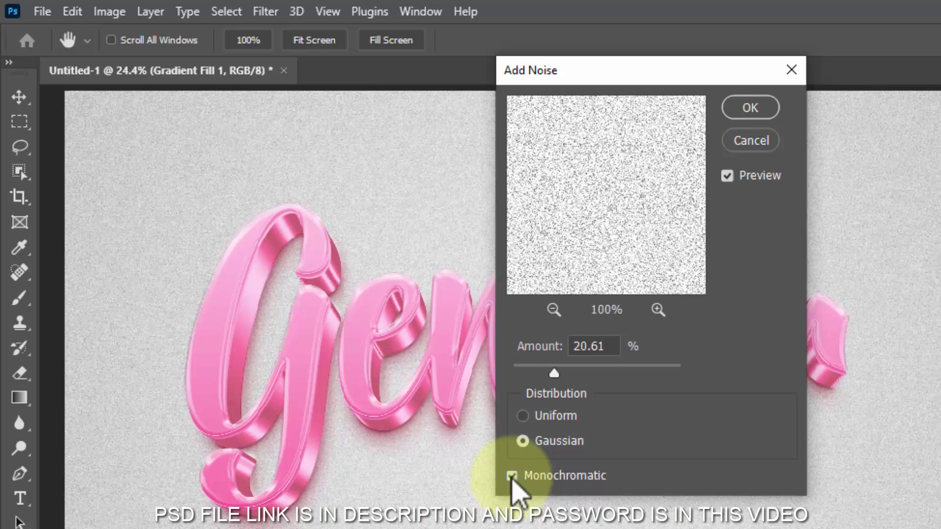
left_click(524, 416)
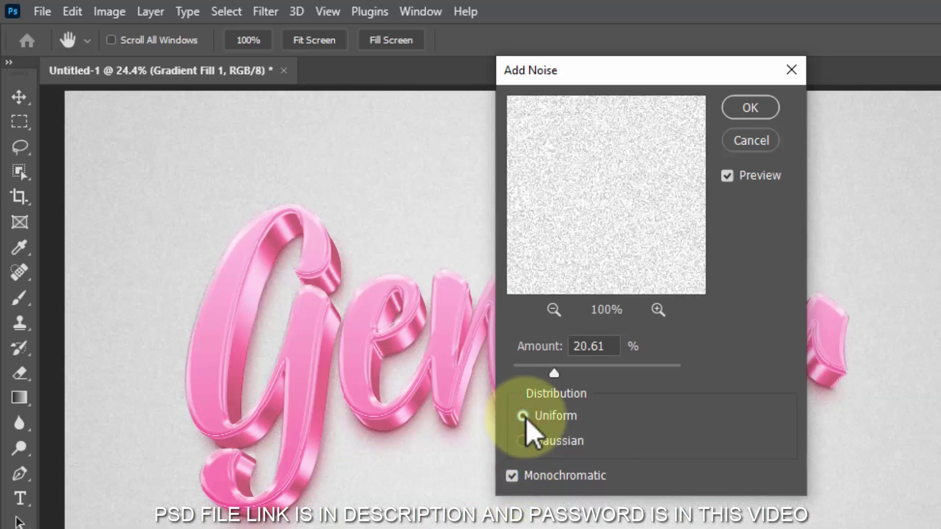
left_click(523, 440)
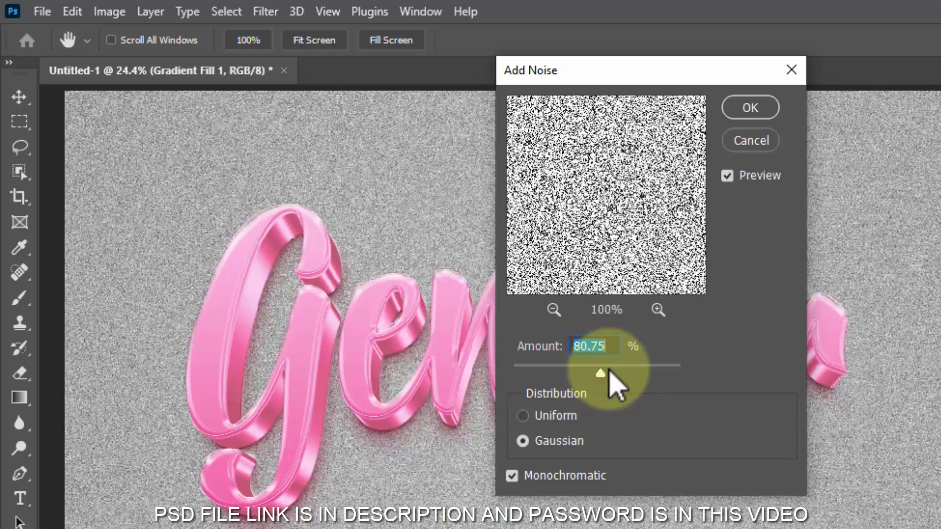
left_click(749, 108)
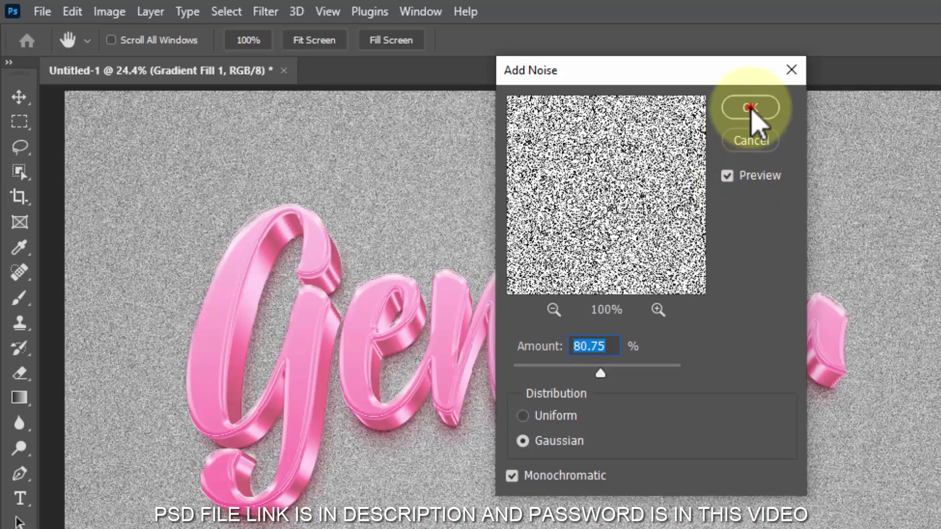